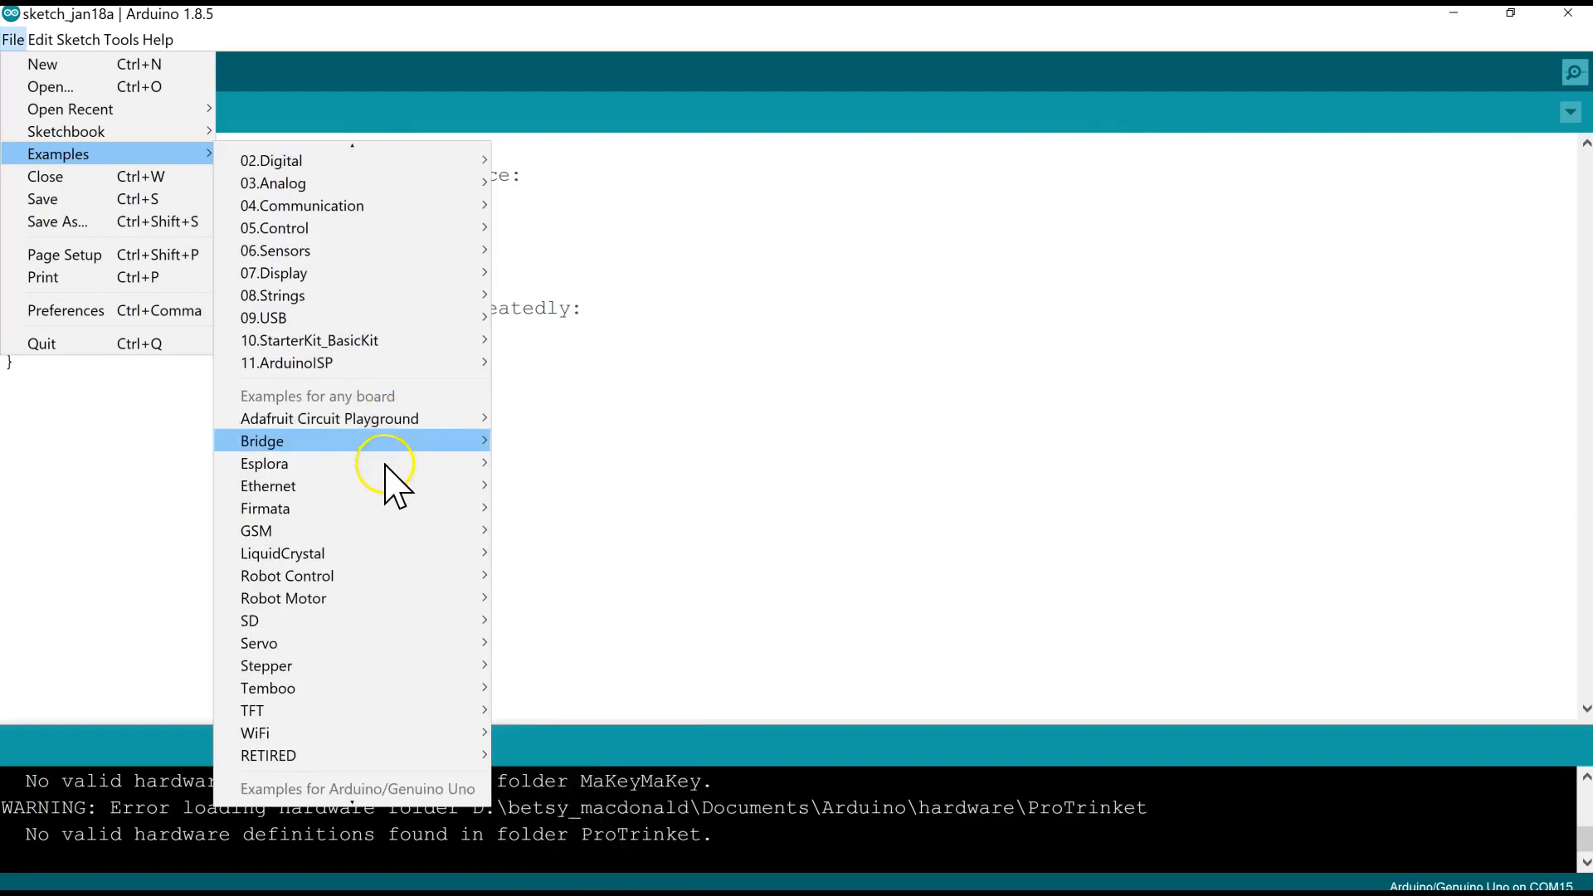
# - Open the strandtest example sketch from the Adafruit NeoPixel custom library
pyautogui.moveTo(332, 438)
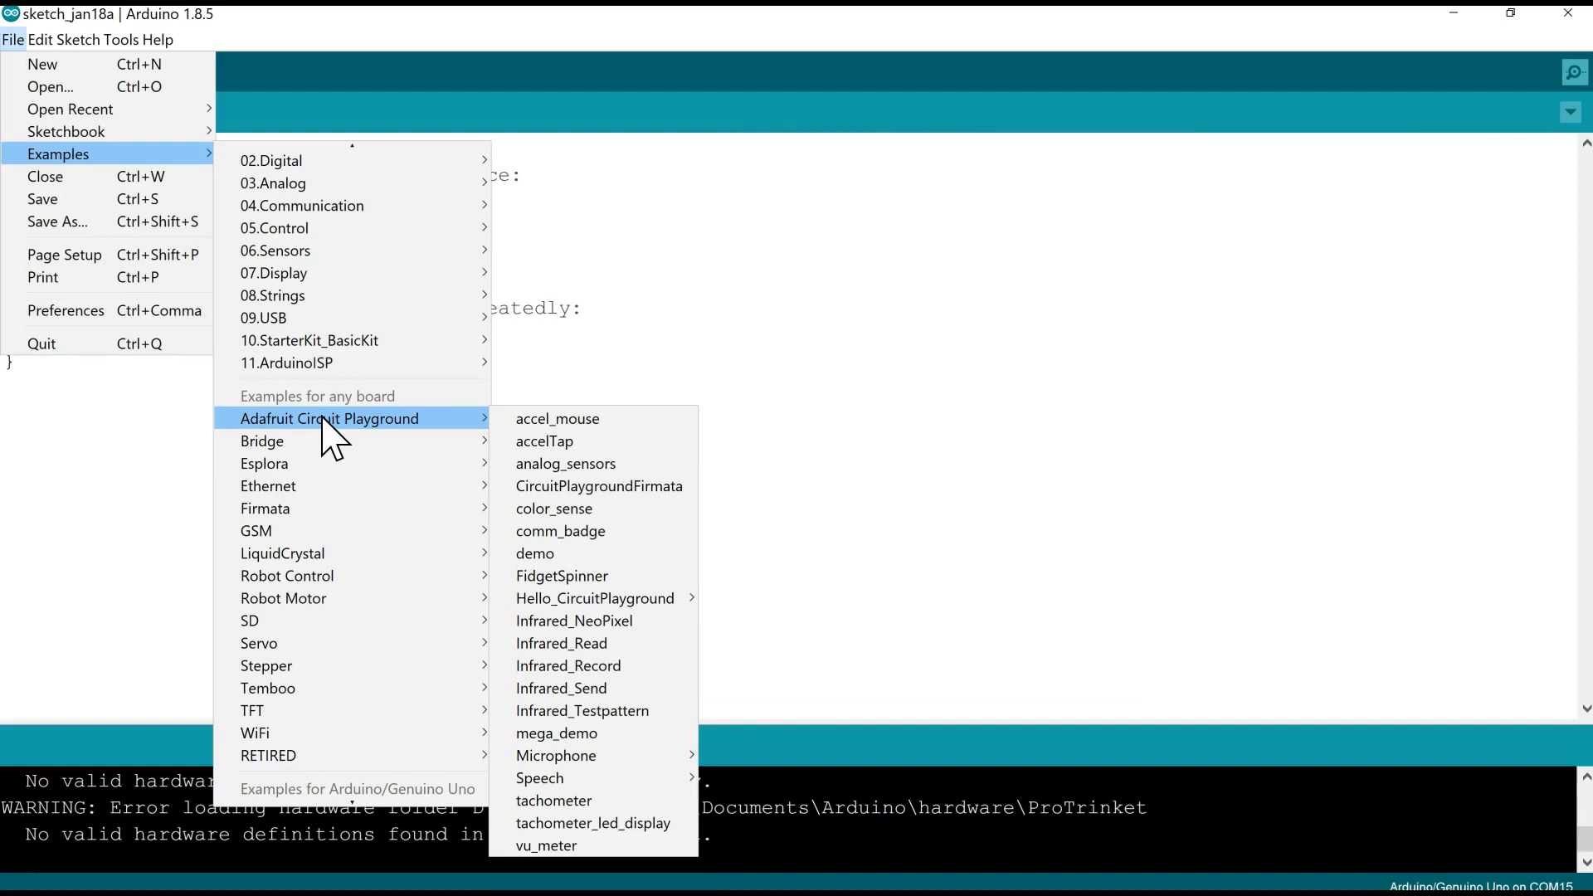
pyautogui.scroll(-15, 331, 438)
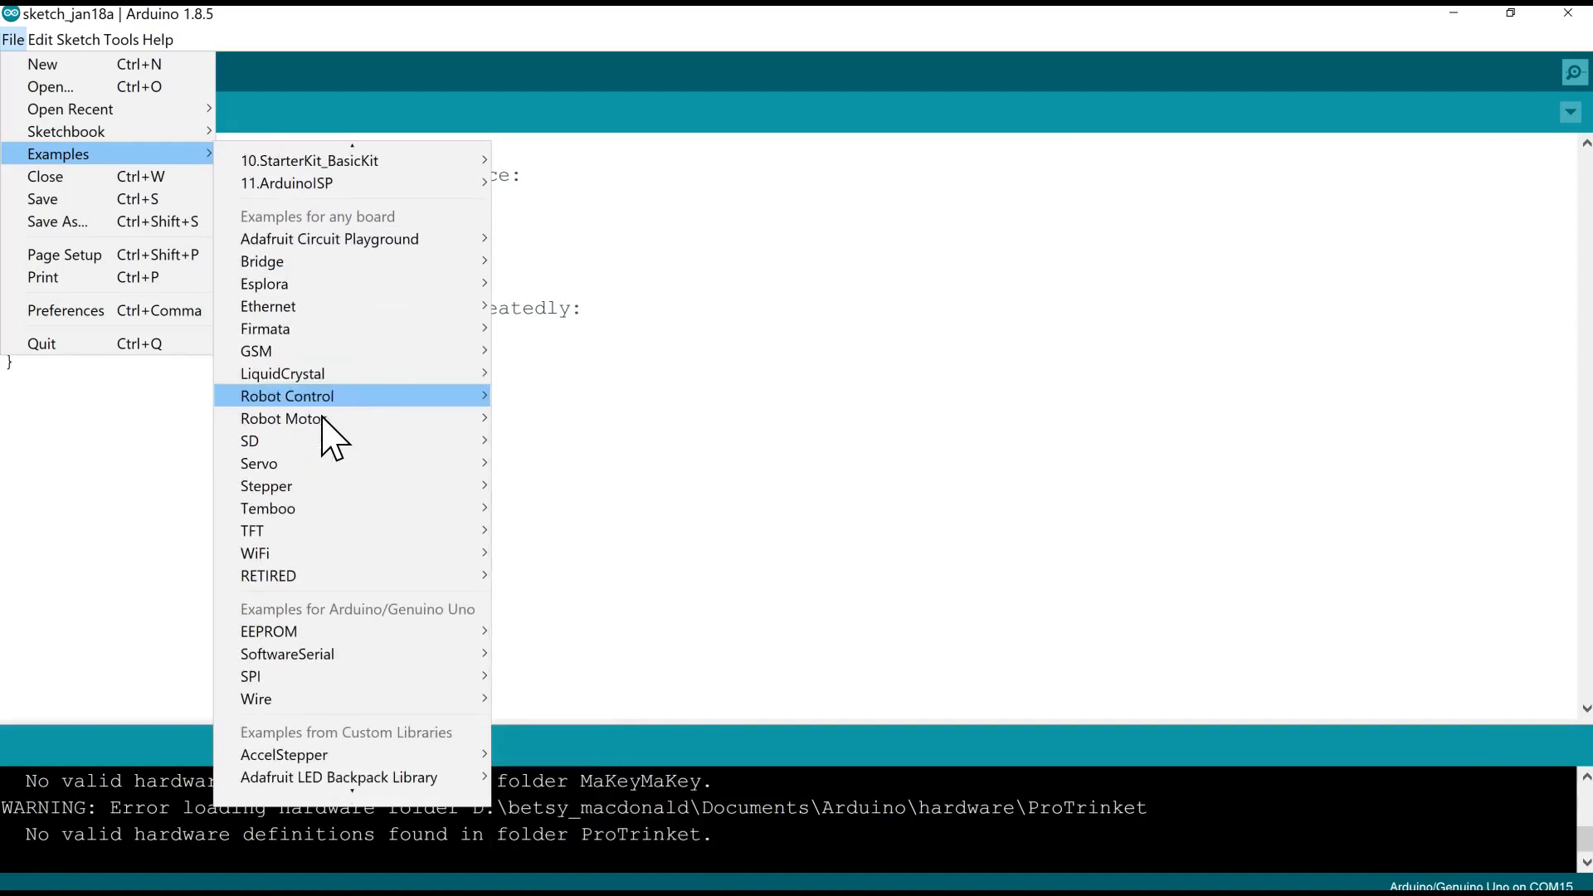
pyautogui.scroll(-4, 331, 439)
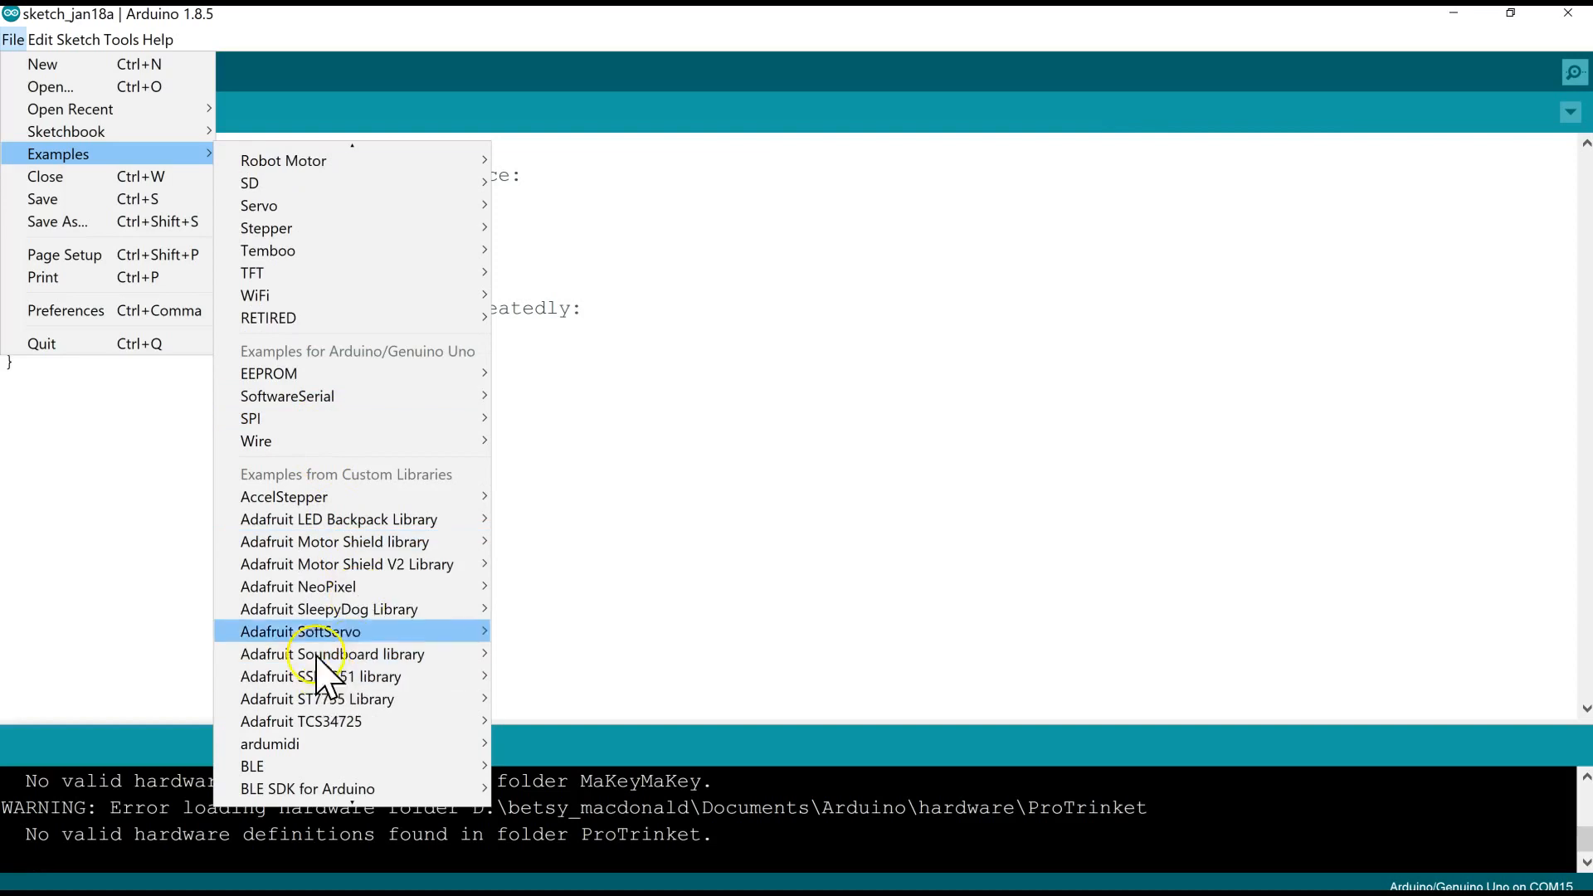
pyautogui.moveTo(280, 588)
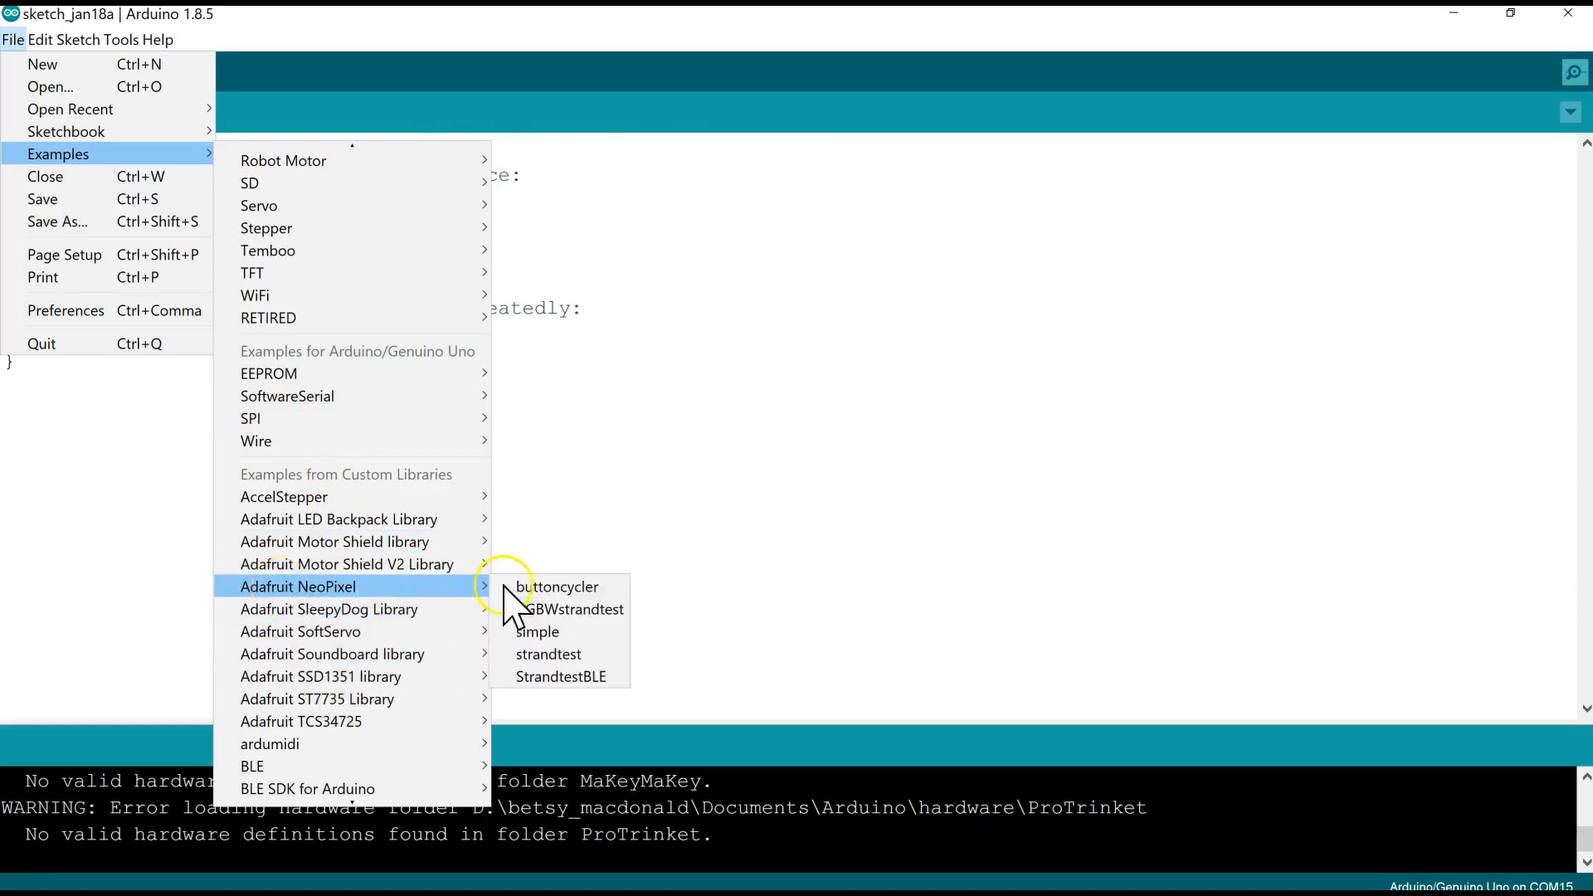
pyautogui.click(615, 654)
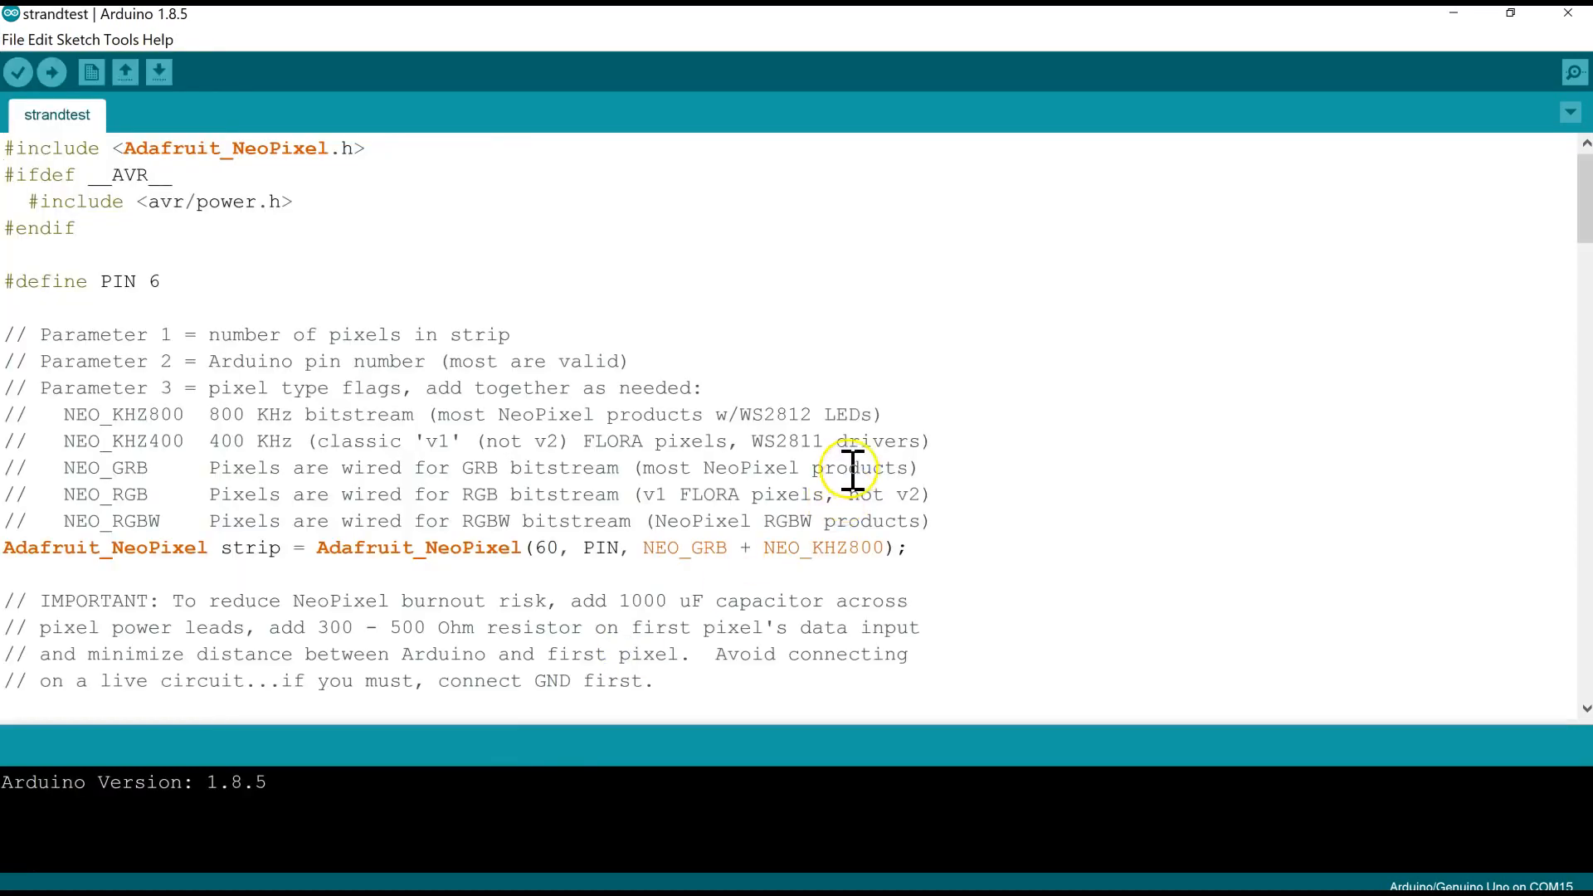
# - Look through the strandtest sketch from the parameter comments and setup to the lighting effect functions
pyautogui.scroll(-20, 1002, 337)
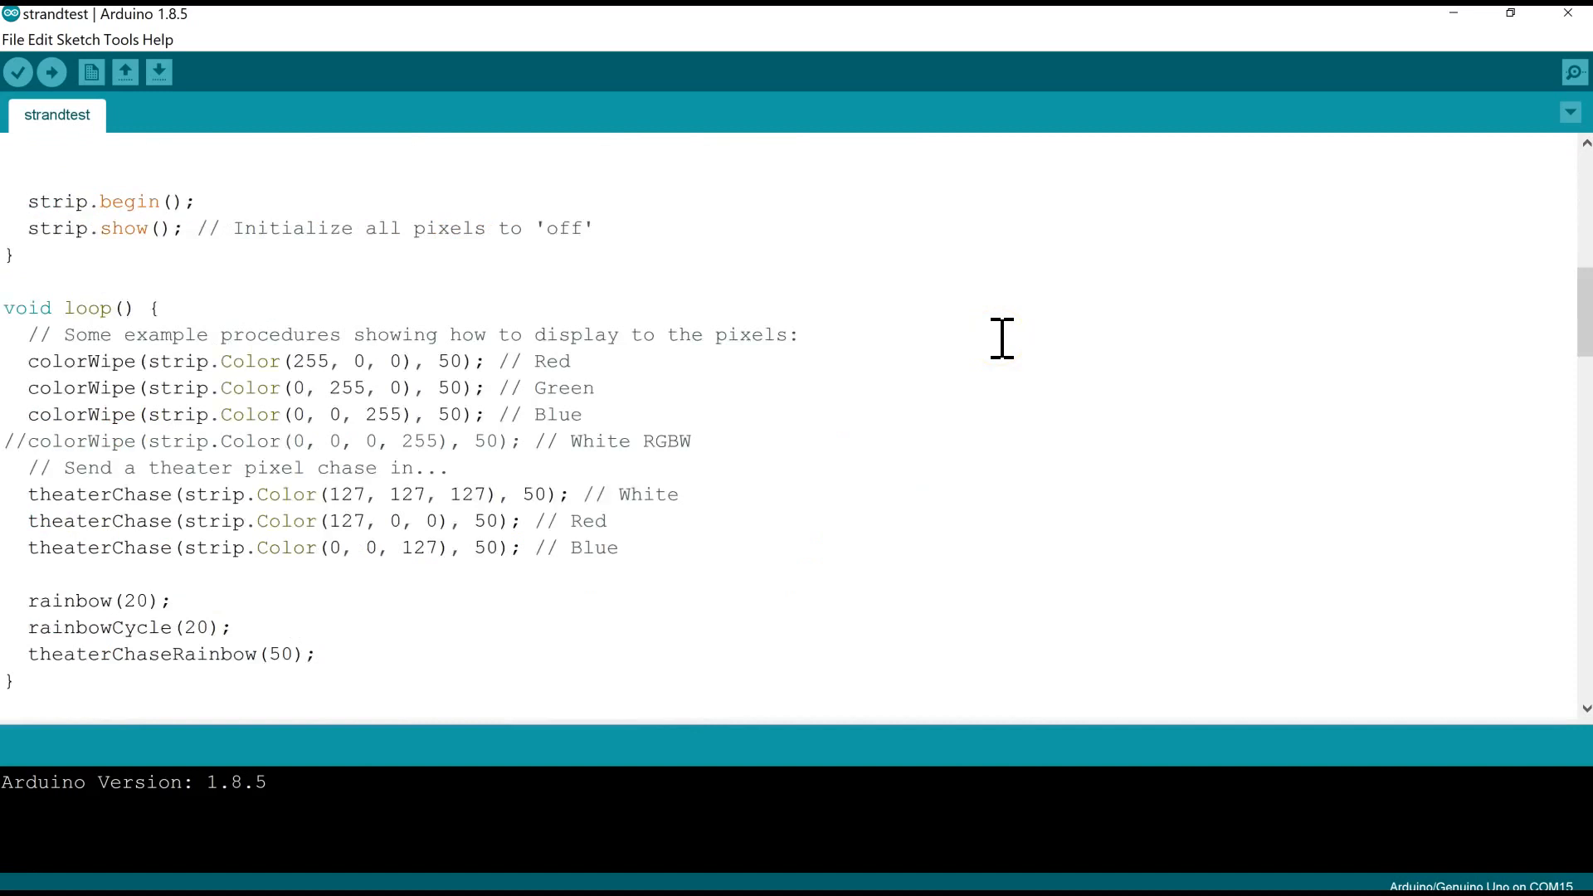
pyautogui.scroll(-7, 1001, 338)
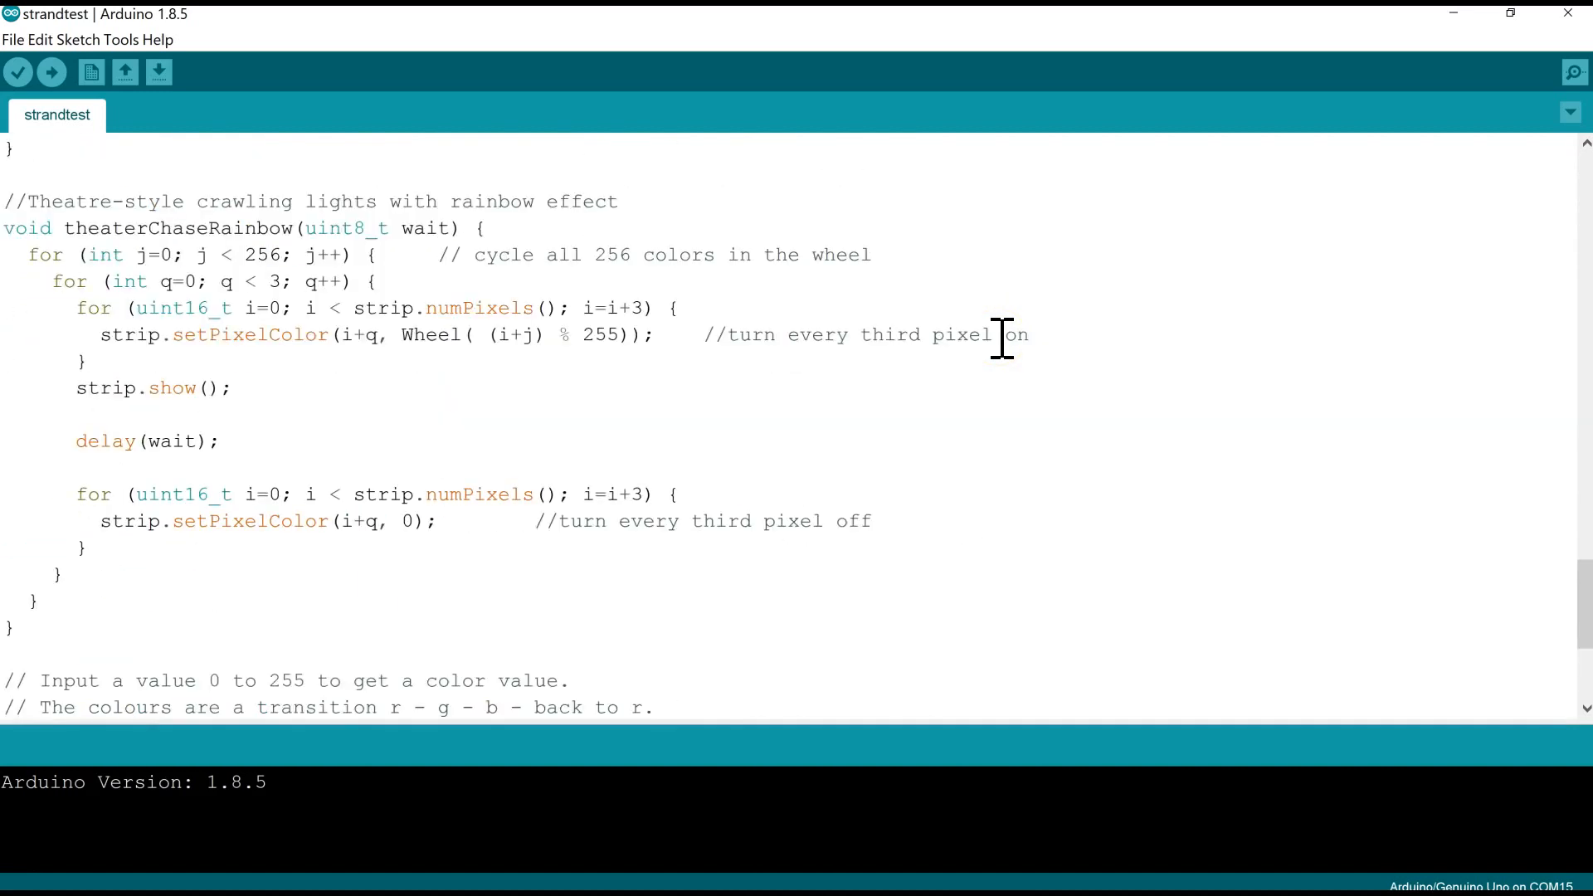
pyautogui.scroll(20, 1002, 337)
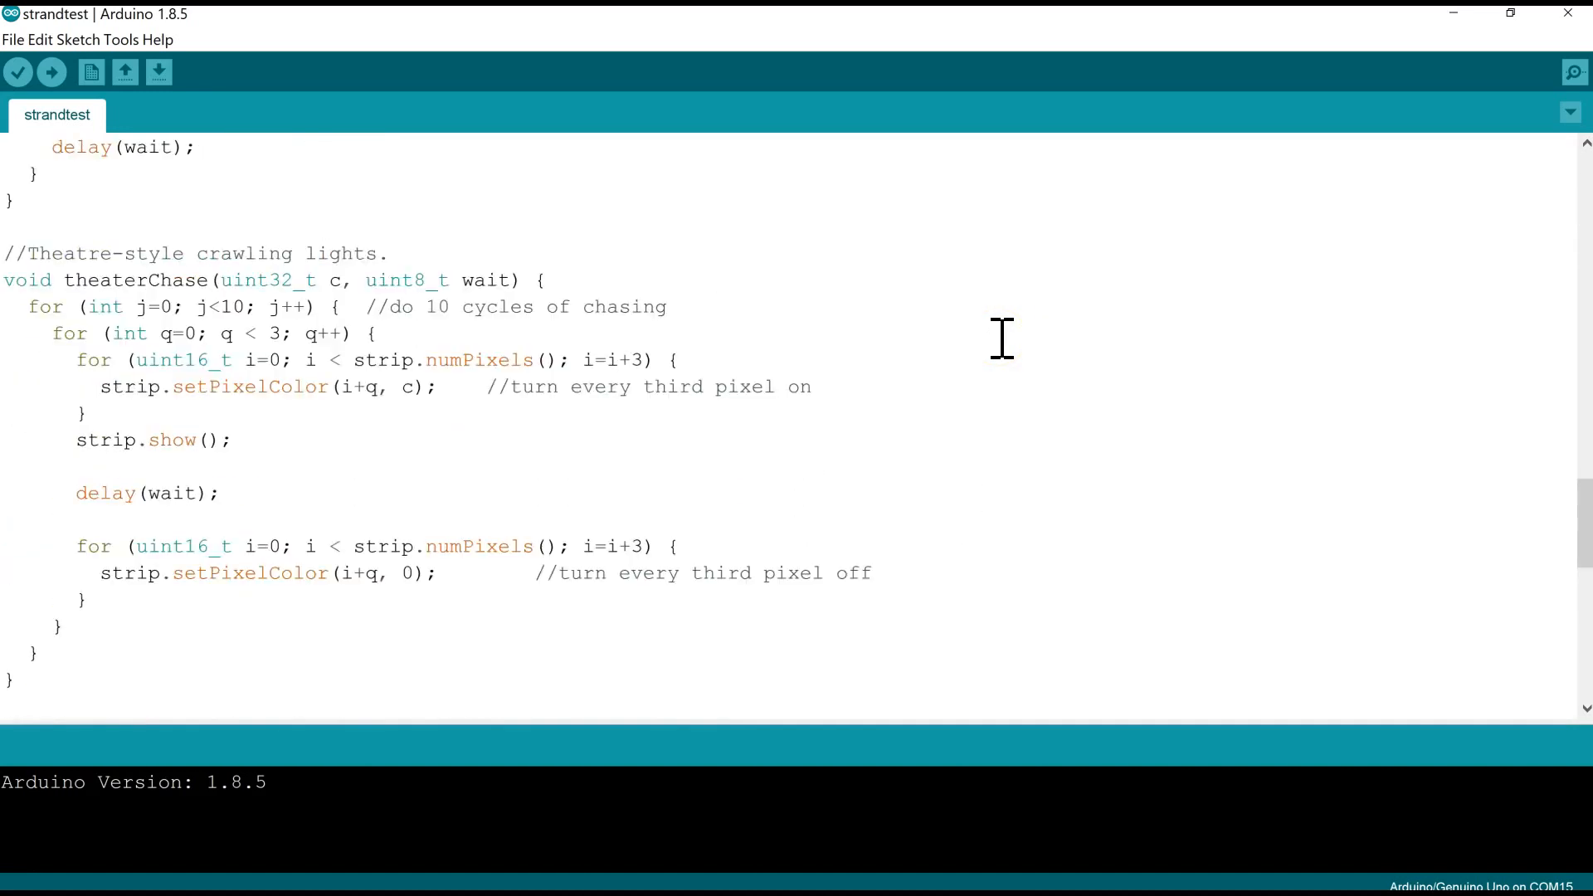
pyautogui.scroll(6, 1002, 338)
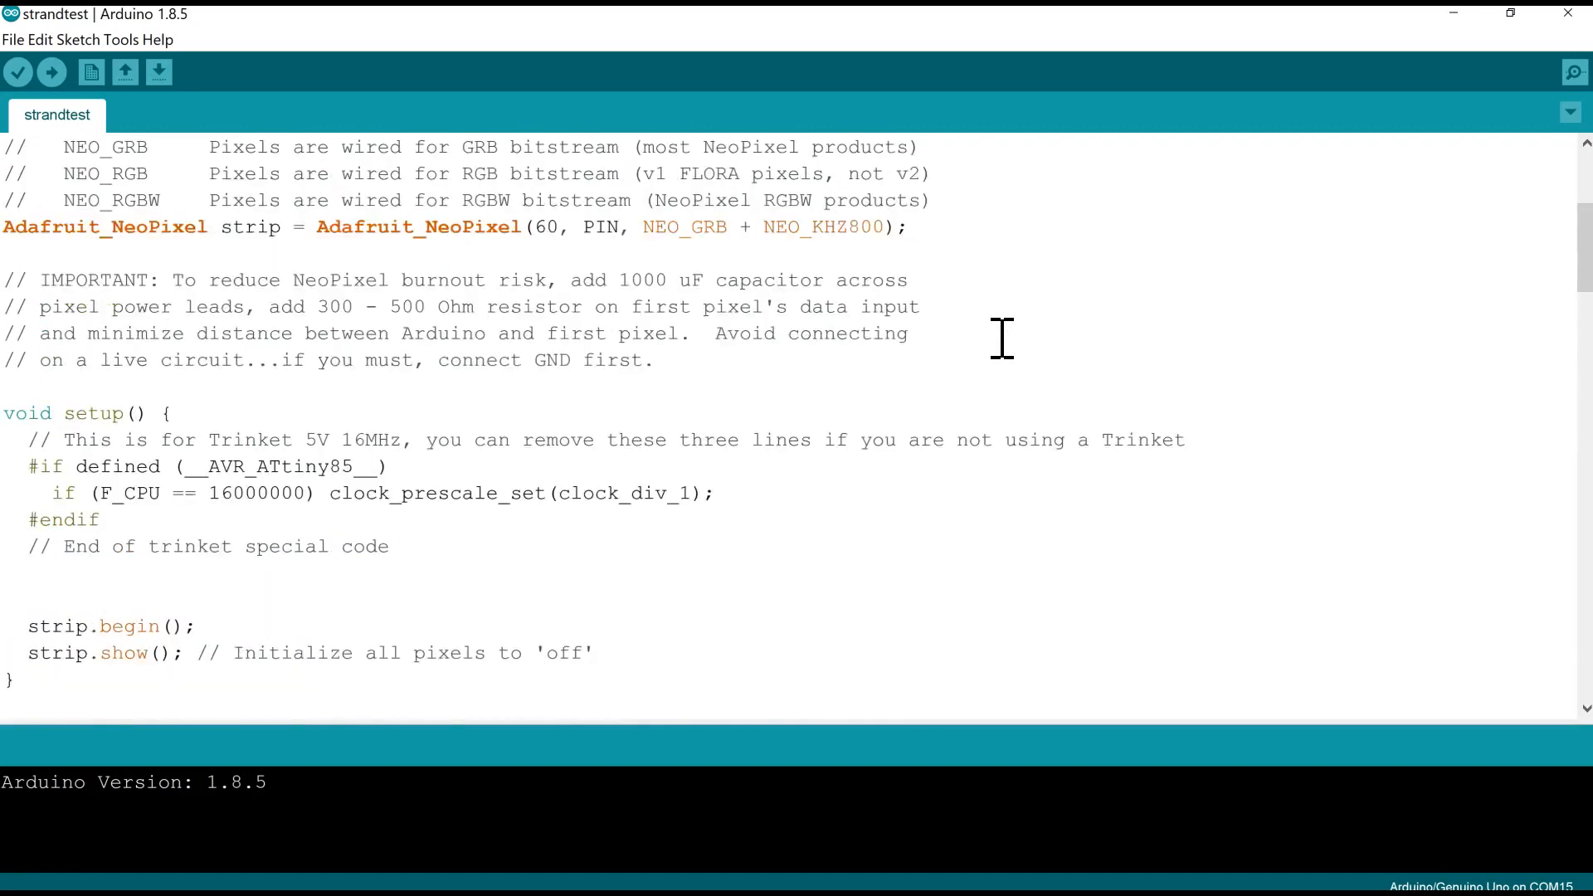
pyautogui.scroll(-10, 1001, 337)
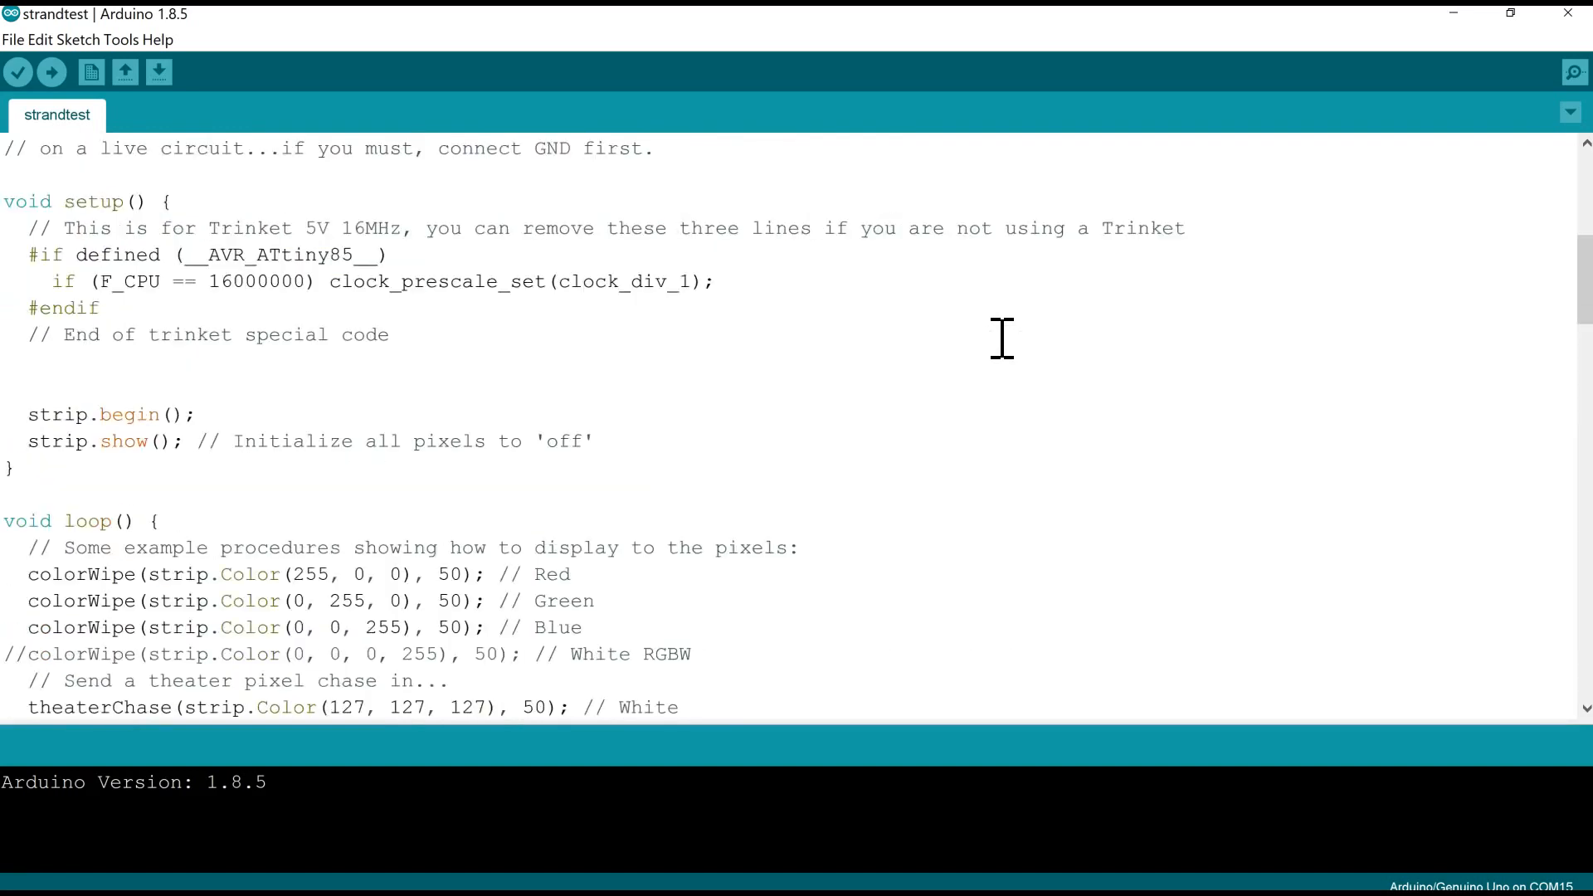
pyautogui.scroll(5, 1002, 338)
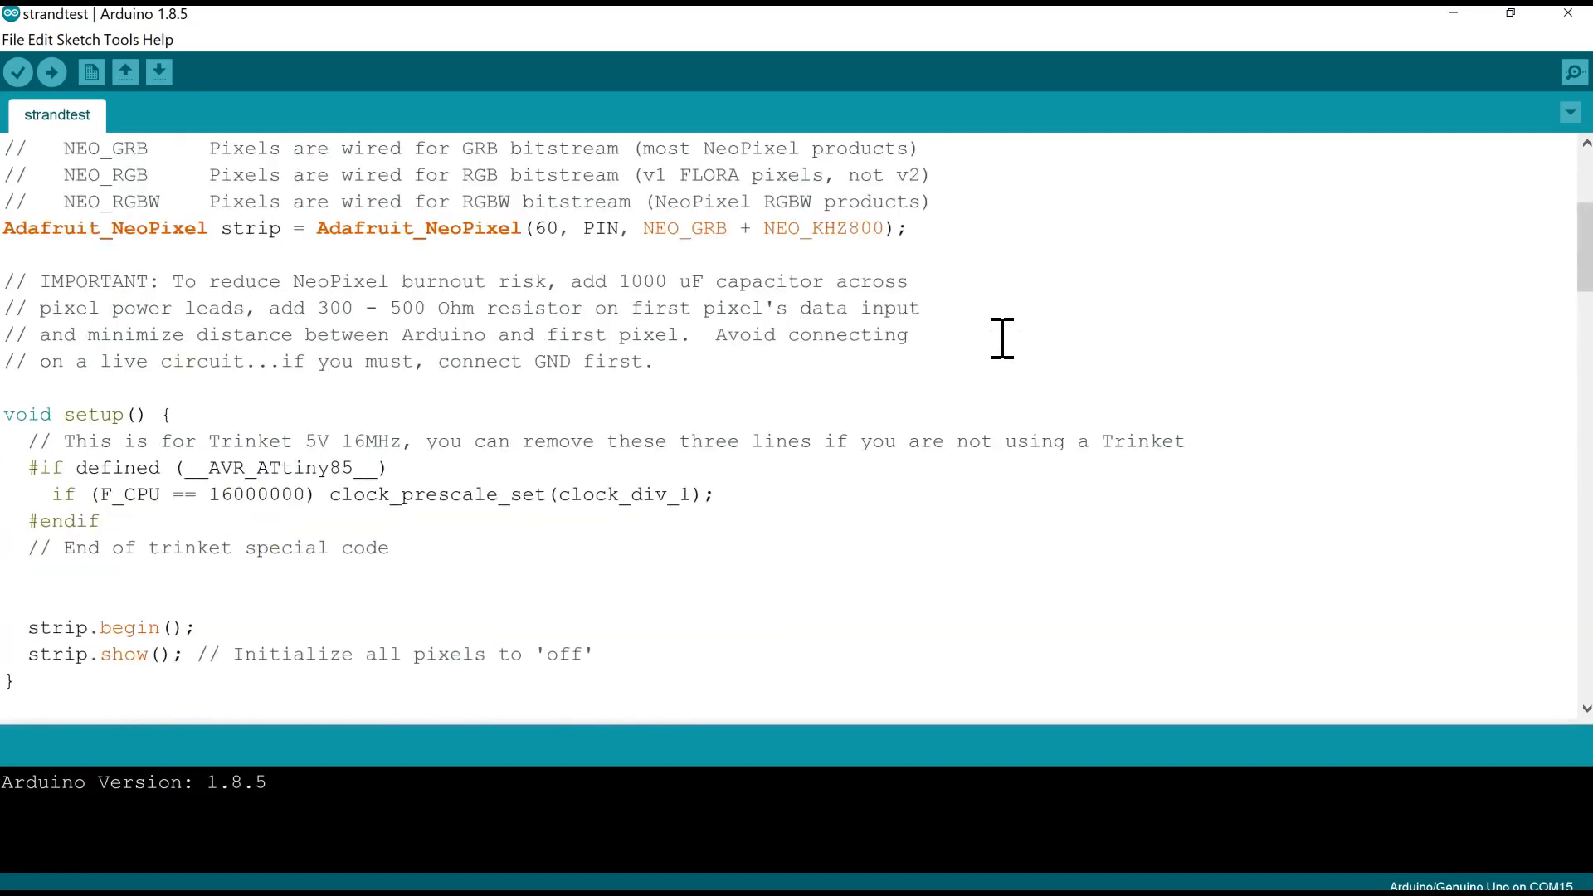
pyautogui.scroll(-8, 1002, 338)
pyautogui.scroll(3, 1001, 338)
pyautogui.click(670, 418)
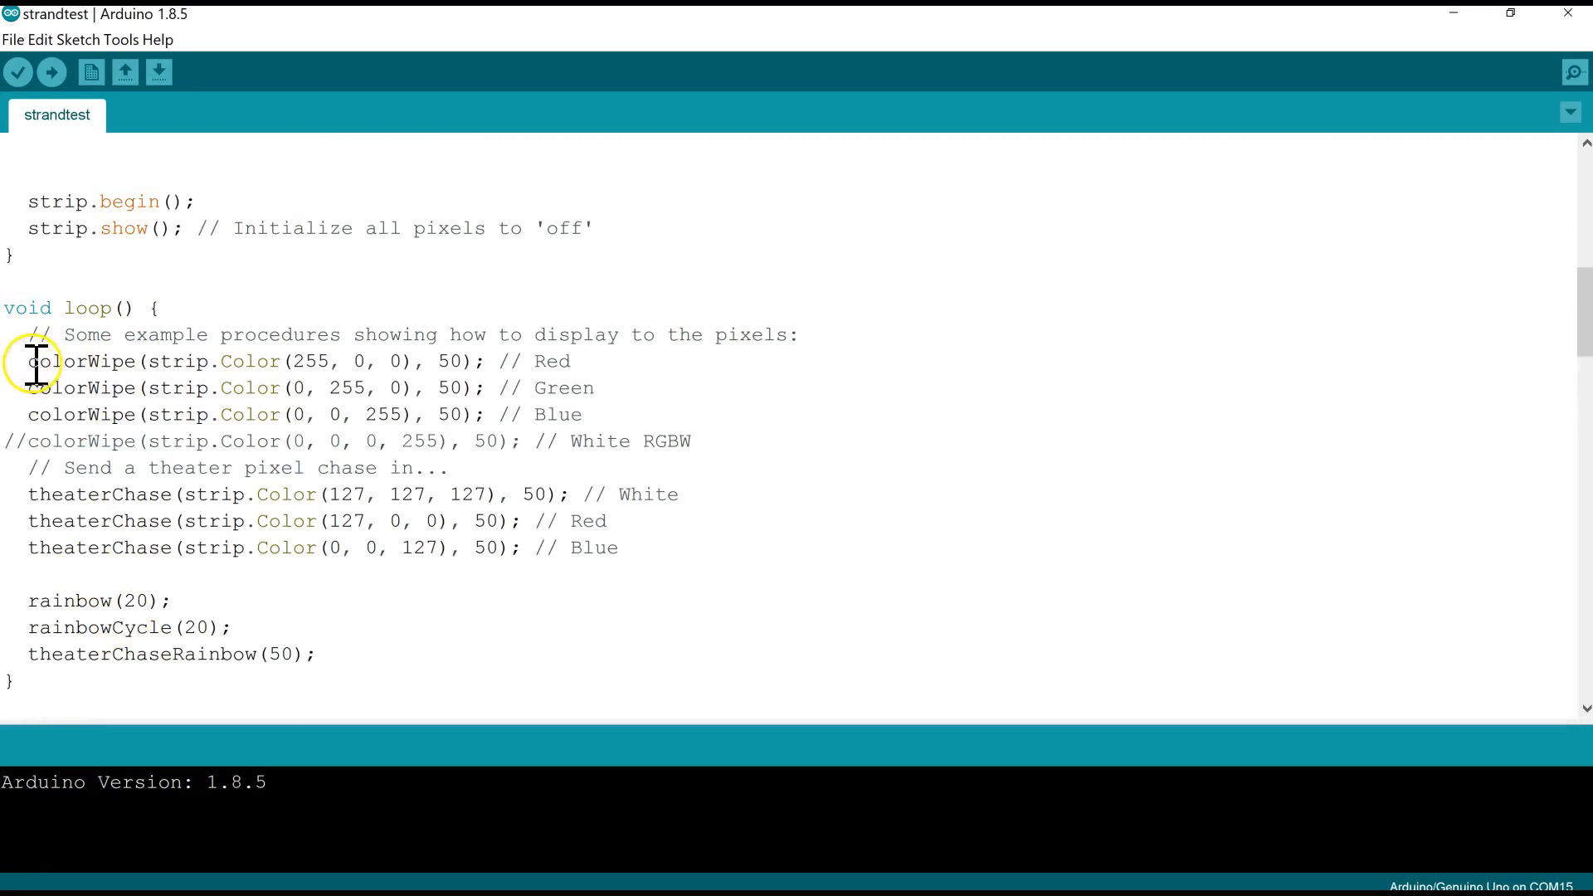
# - Examine the colorWipe, theaterChase and rainbow calls in loop() and compare them with the colorWipe function definition
pyautogui.moveTo(27, 361); pyautogui.dragTo(286, 361)
pyautogui.moveTo(30, 388); pyautogui.dragTo(283, 388)
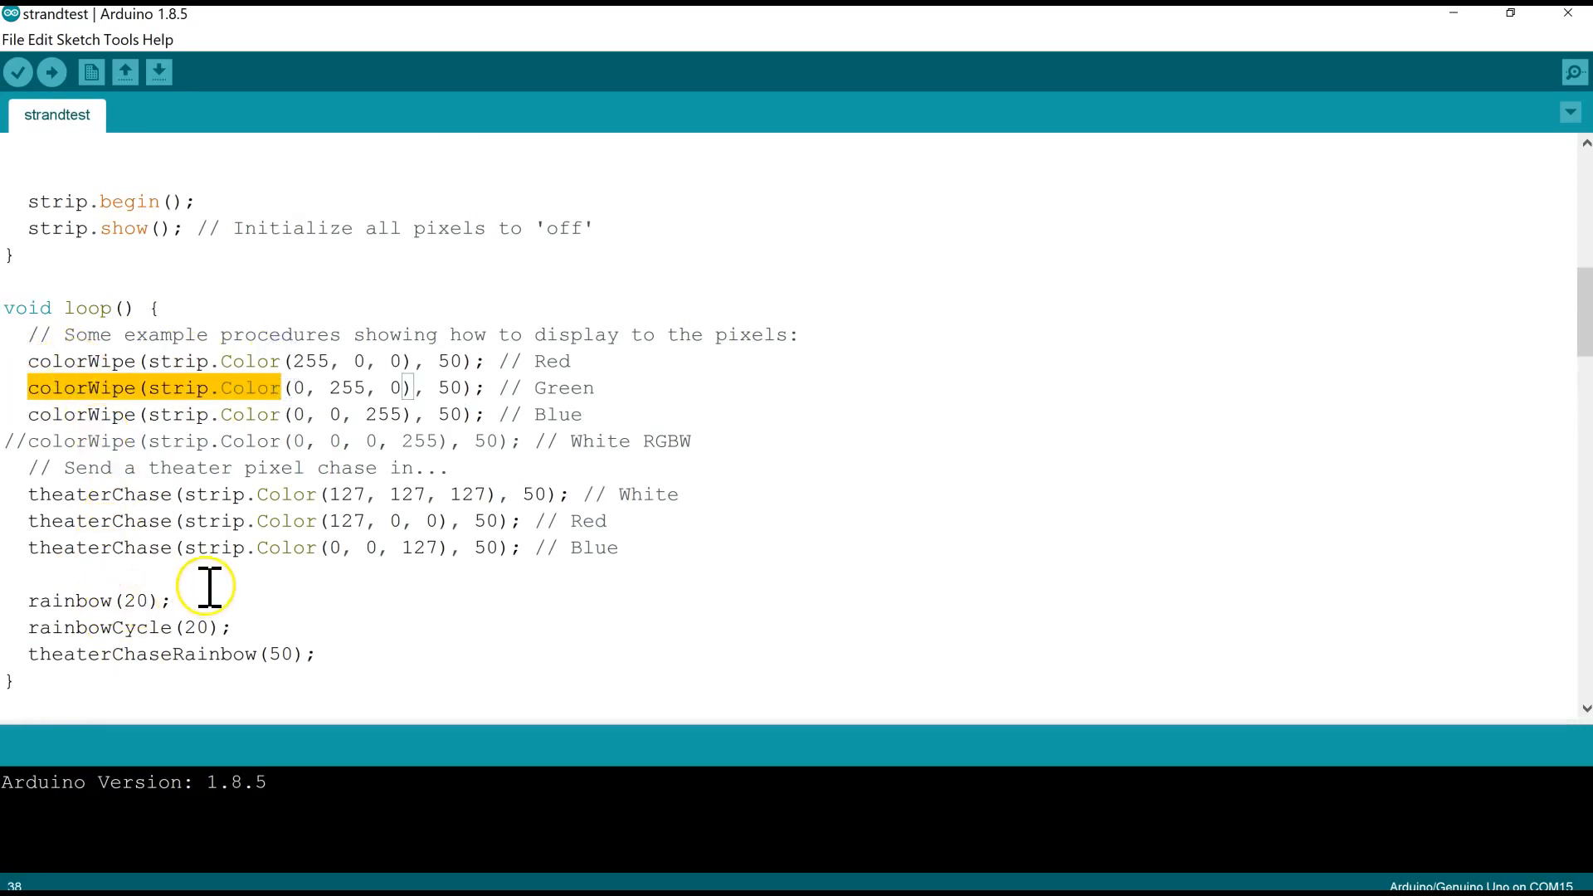
pyautogui.scroll(-5, 277, 493)
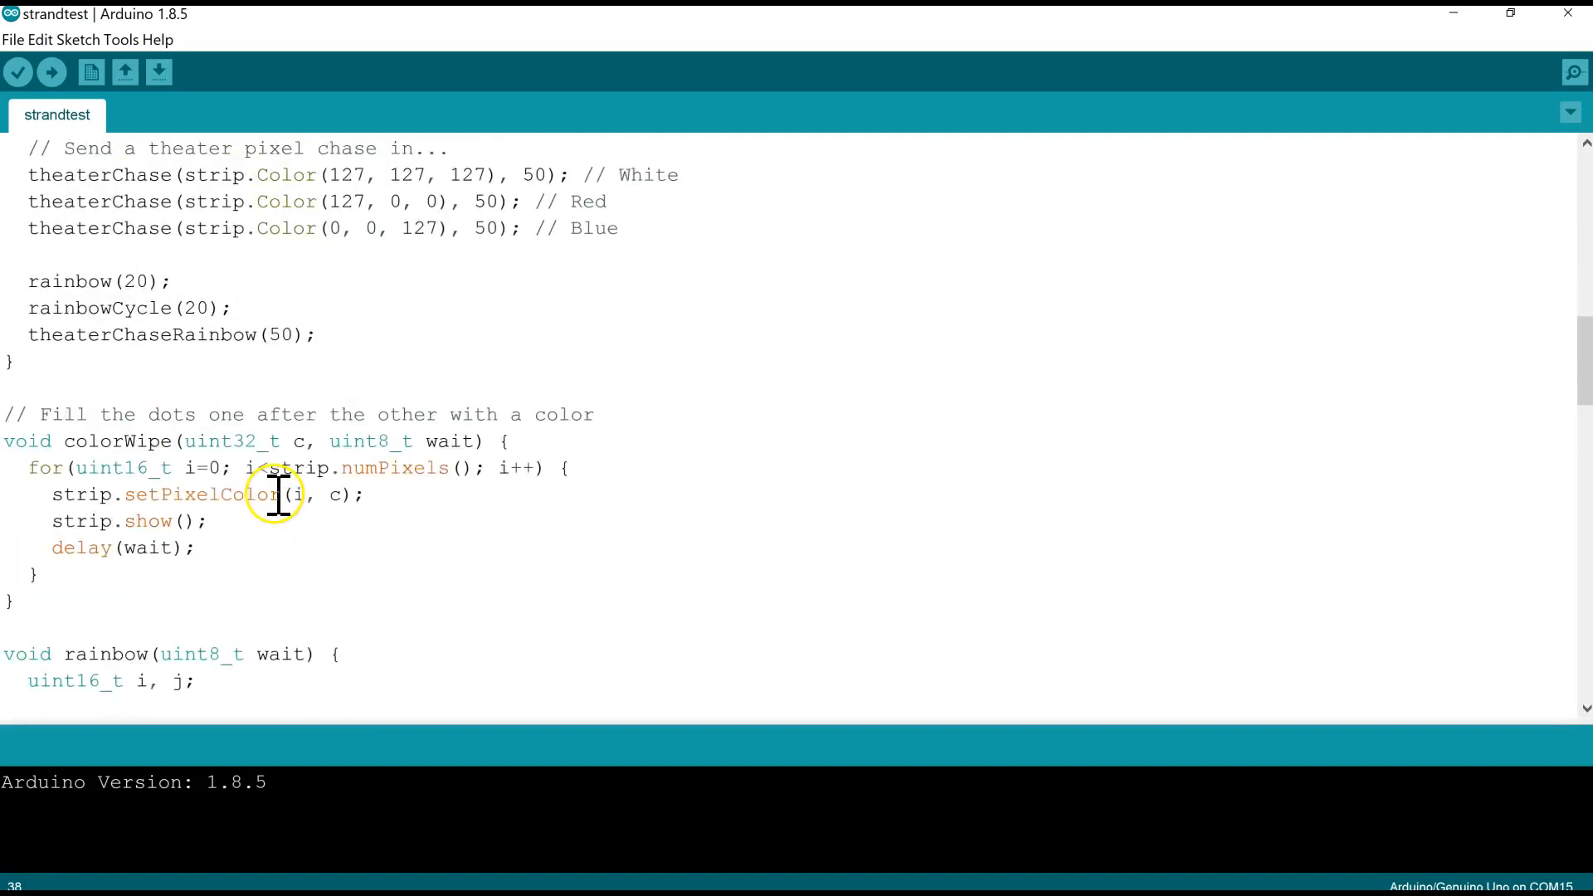
pyautogui.scroll(5, 349, 365)
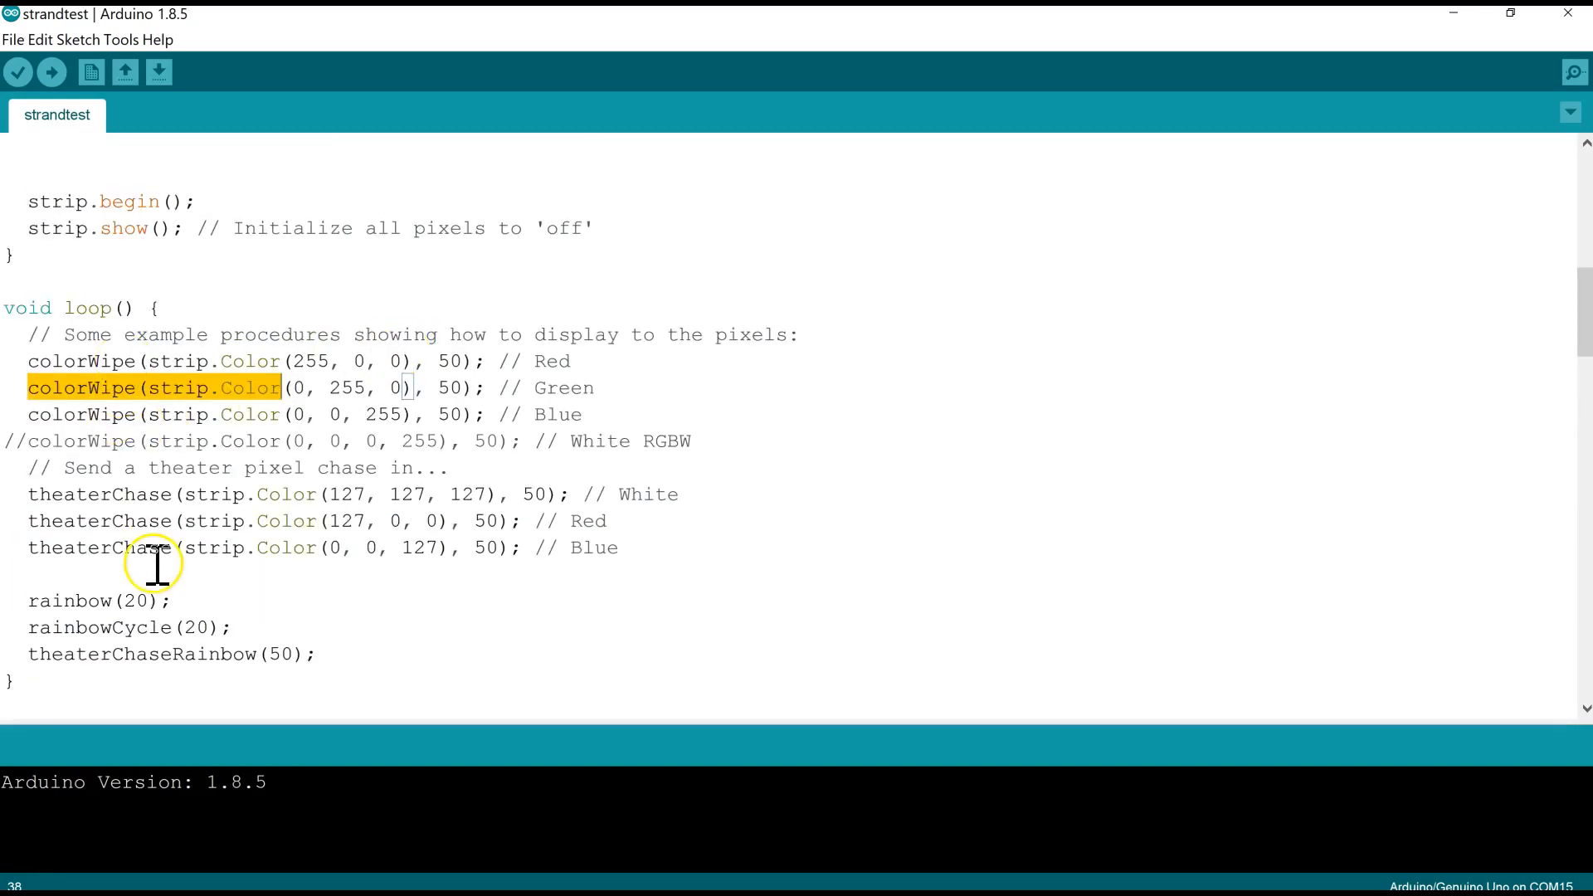
pyautogui.scroll(-5, 444, 587)
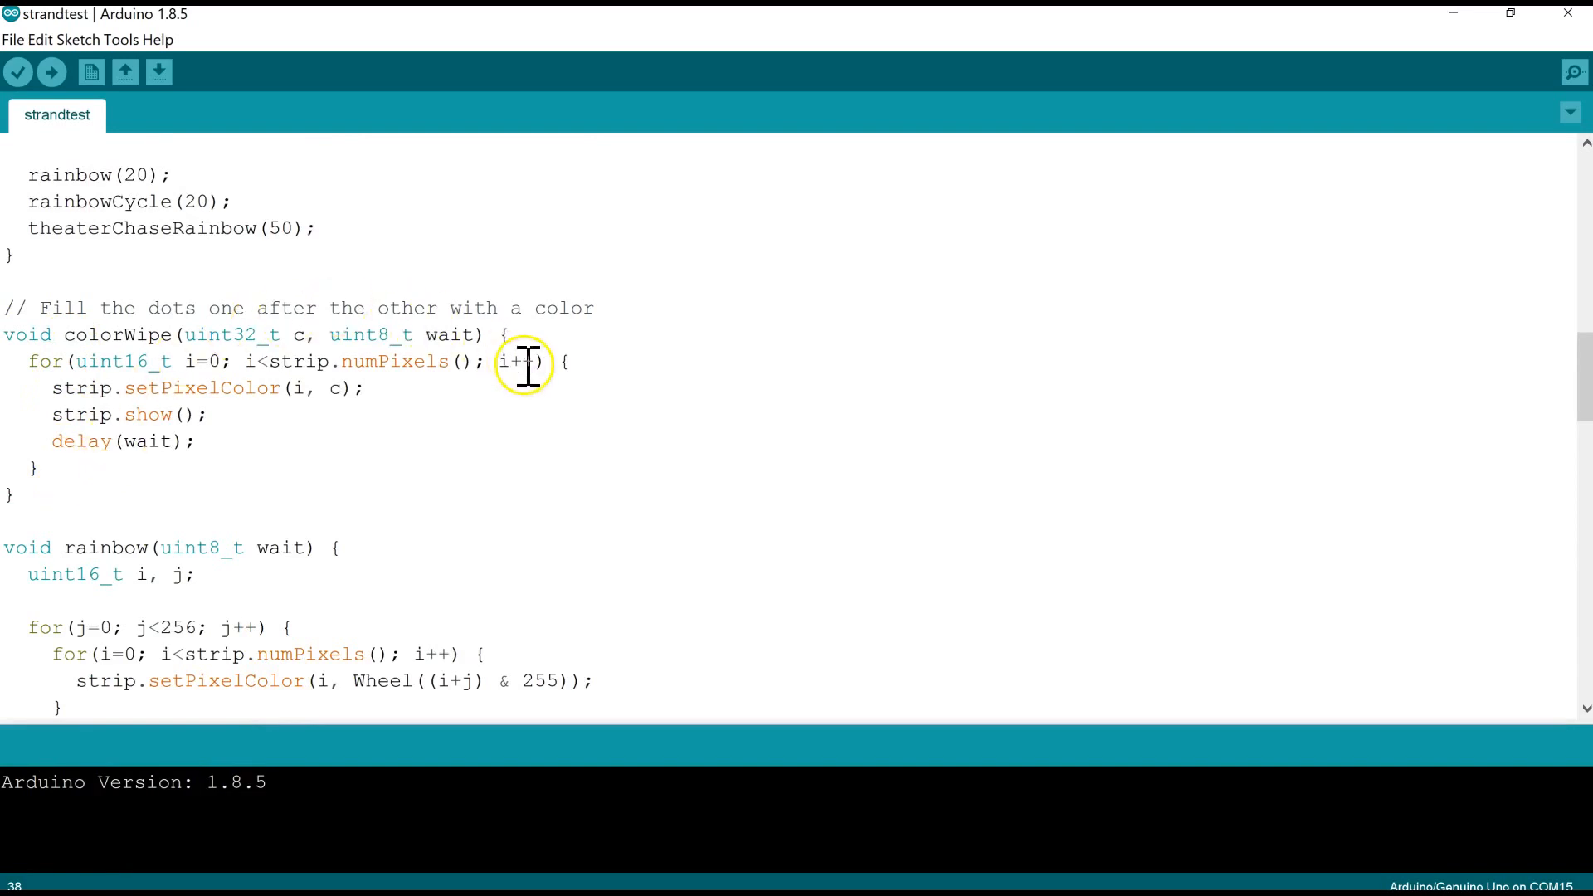
pyautogui.scroll(8, 543, 442)
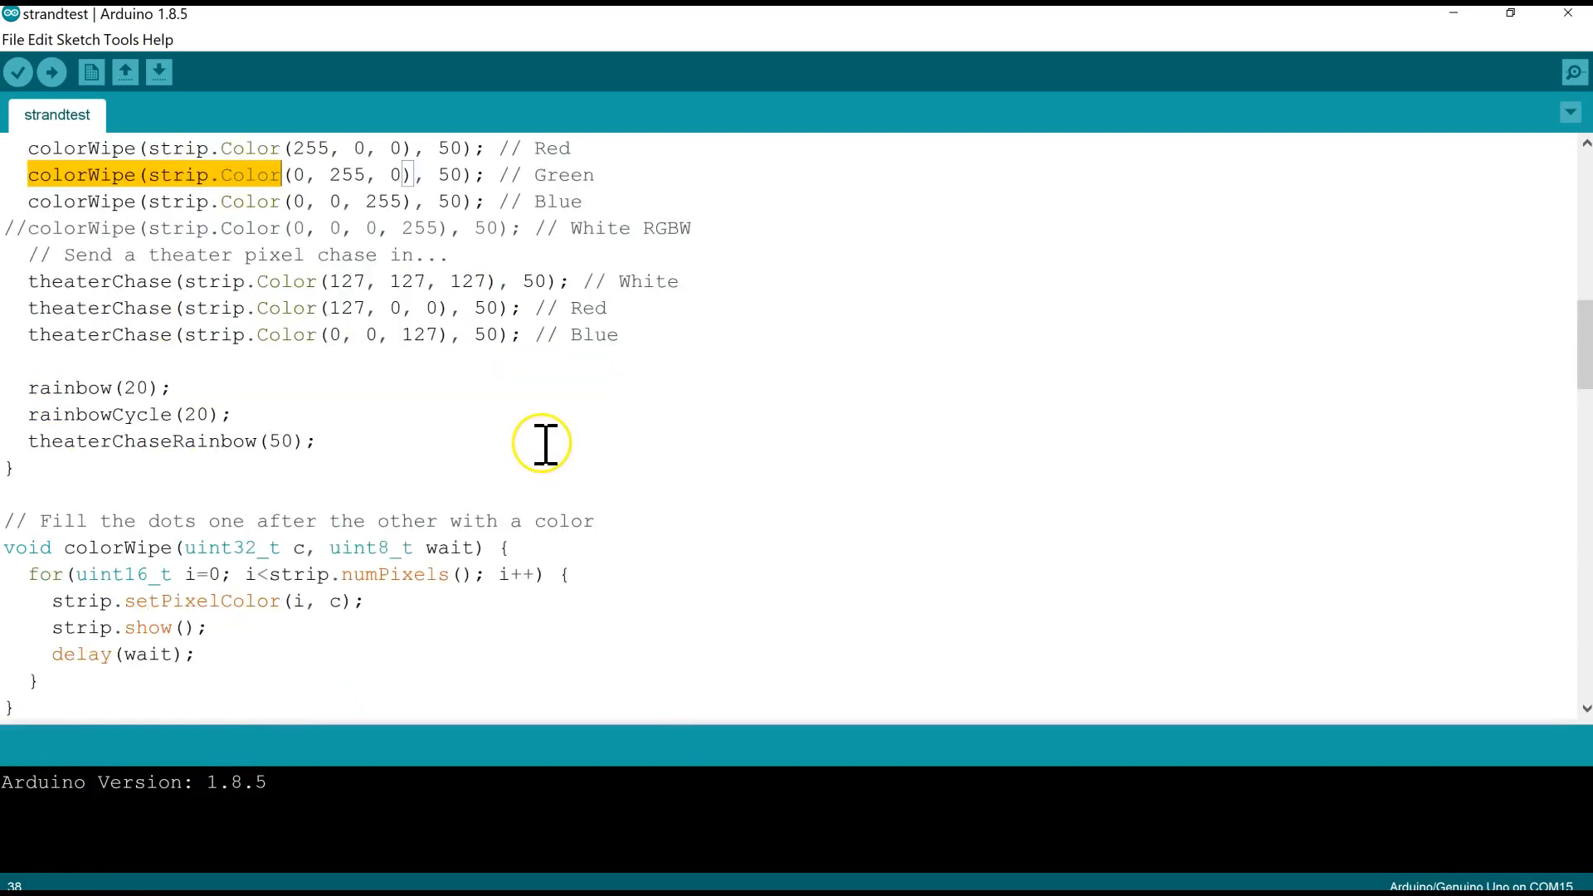
pyautogui.scroll(-2, 546, 445)
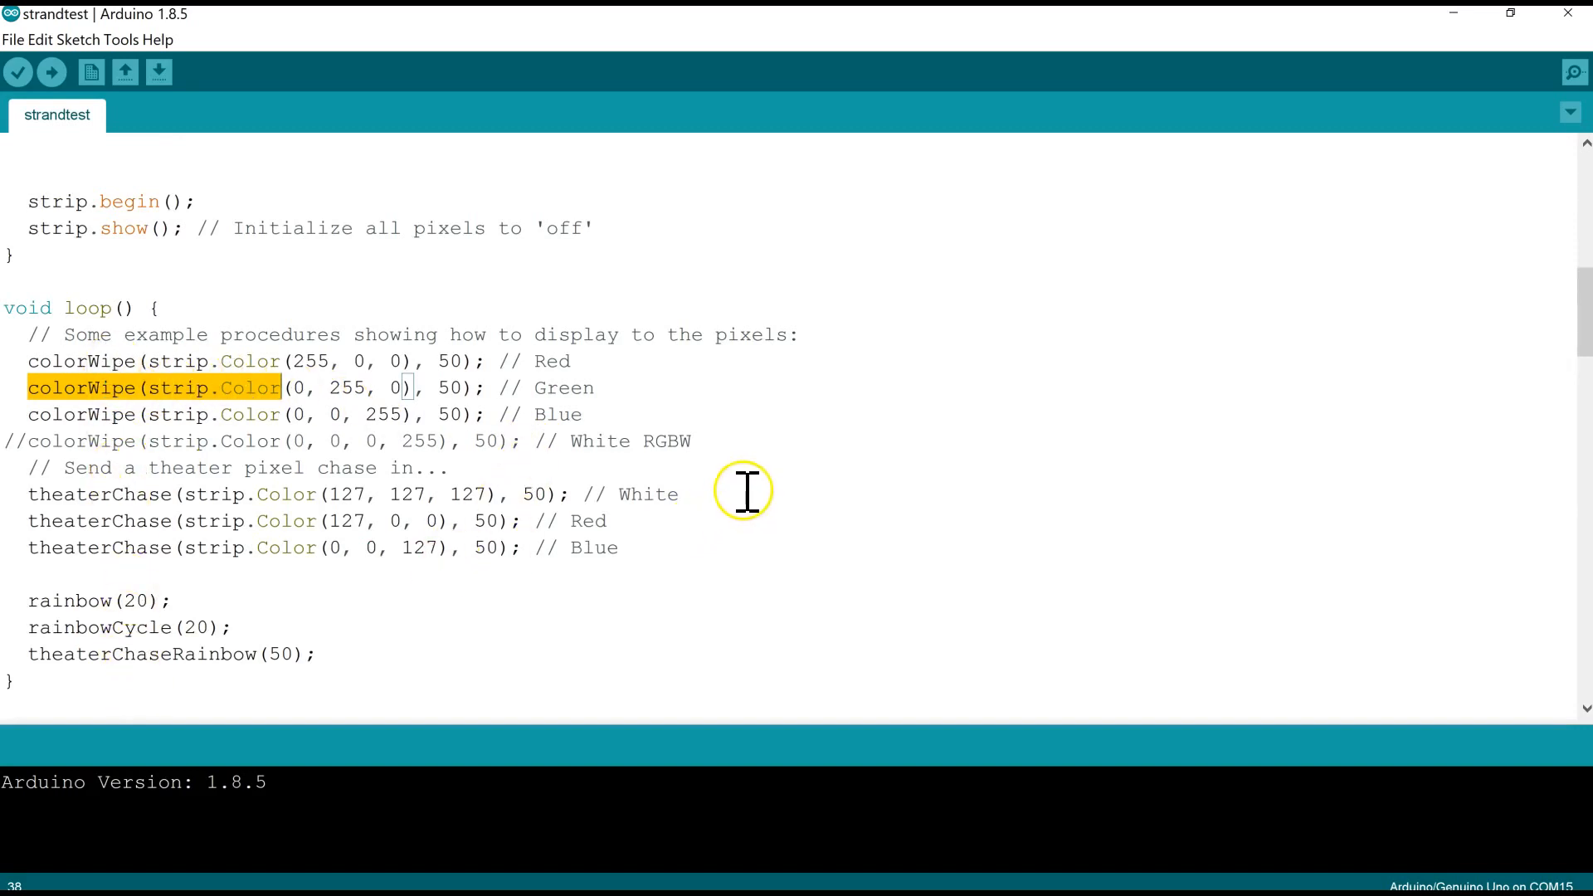
pyautogui.scroll(10, 747, 494)
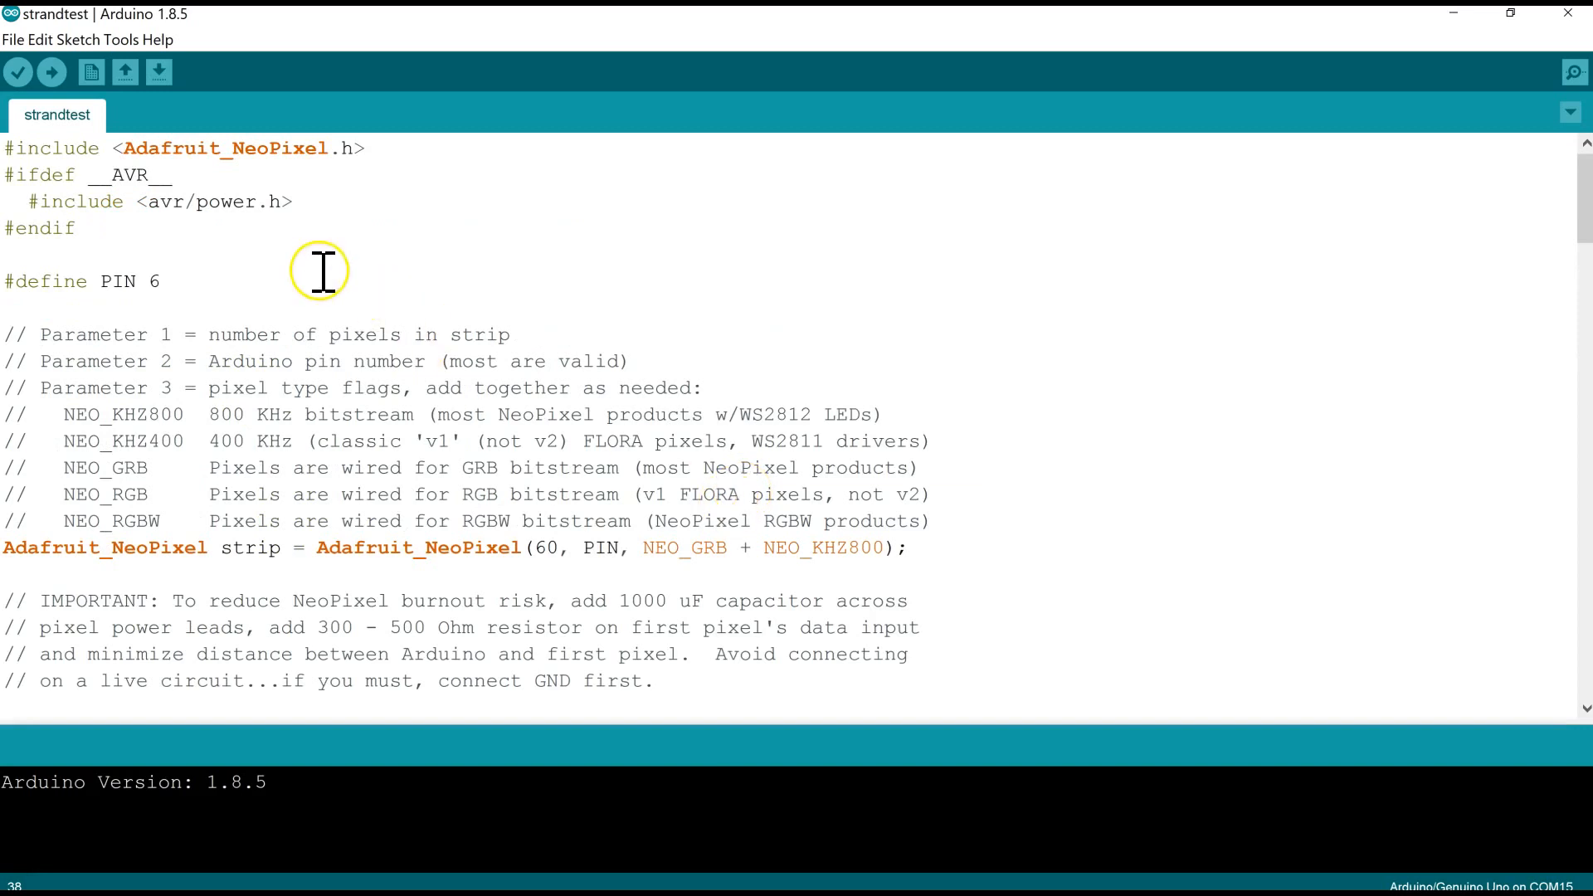
pyautogui.scroll(-1, 821, 303)
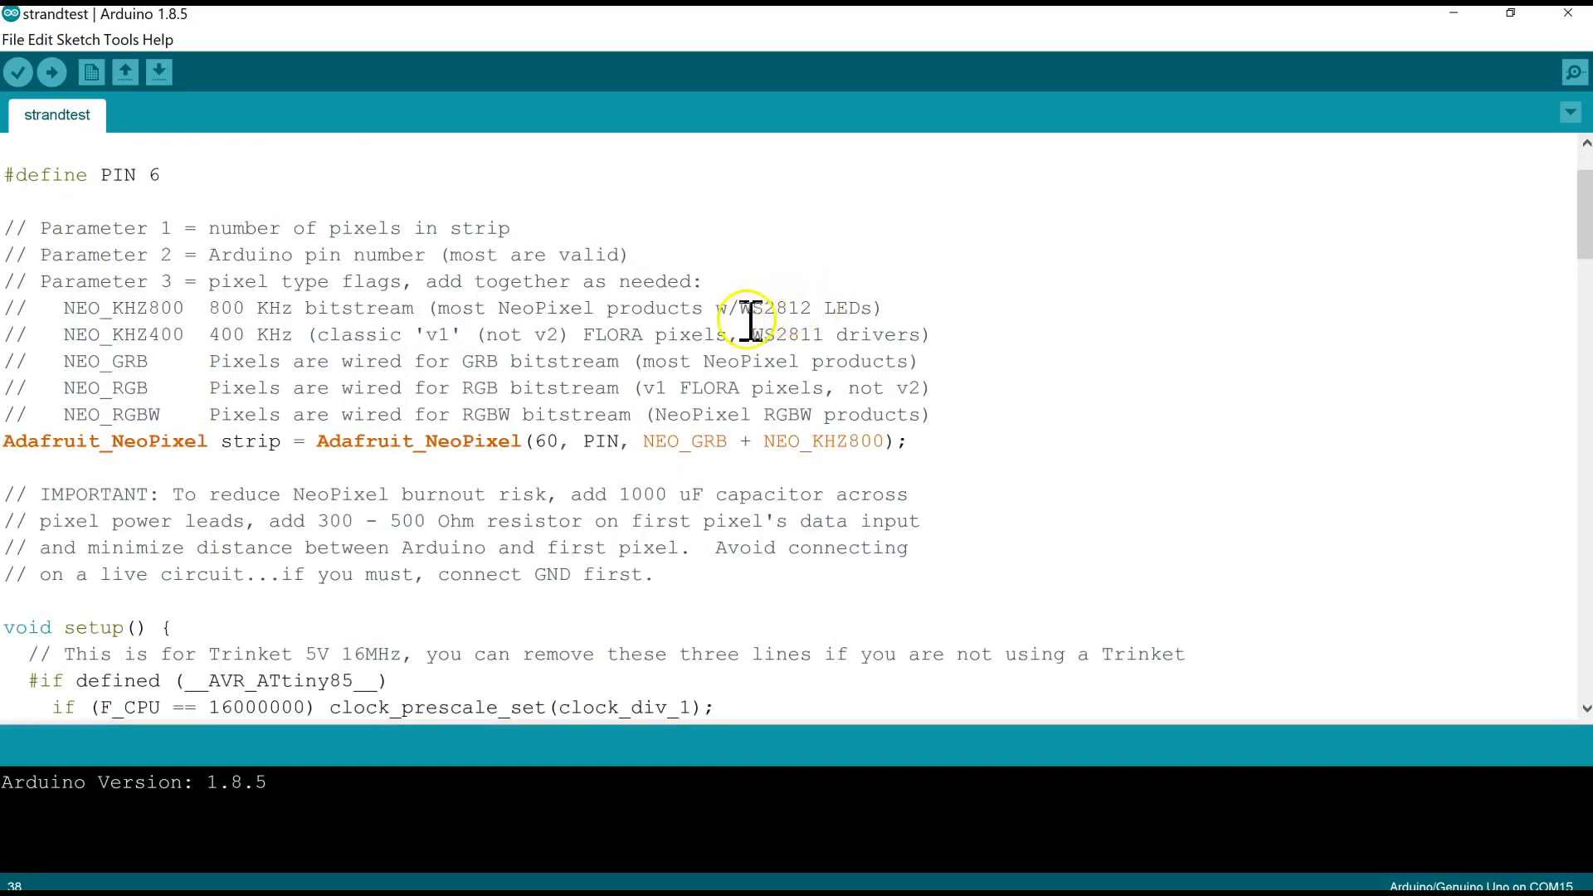
pyautogui.scroll(1, 741, 320)
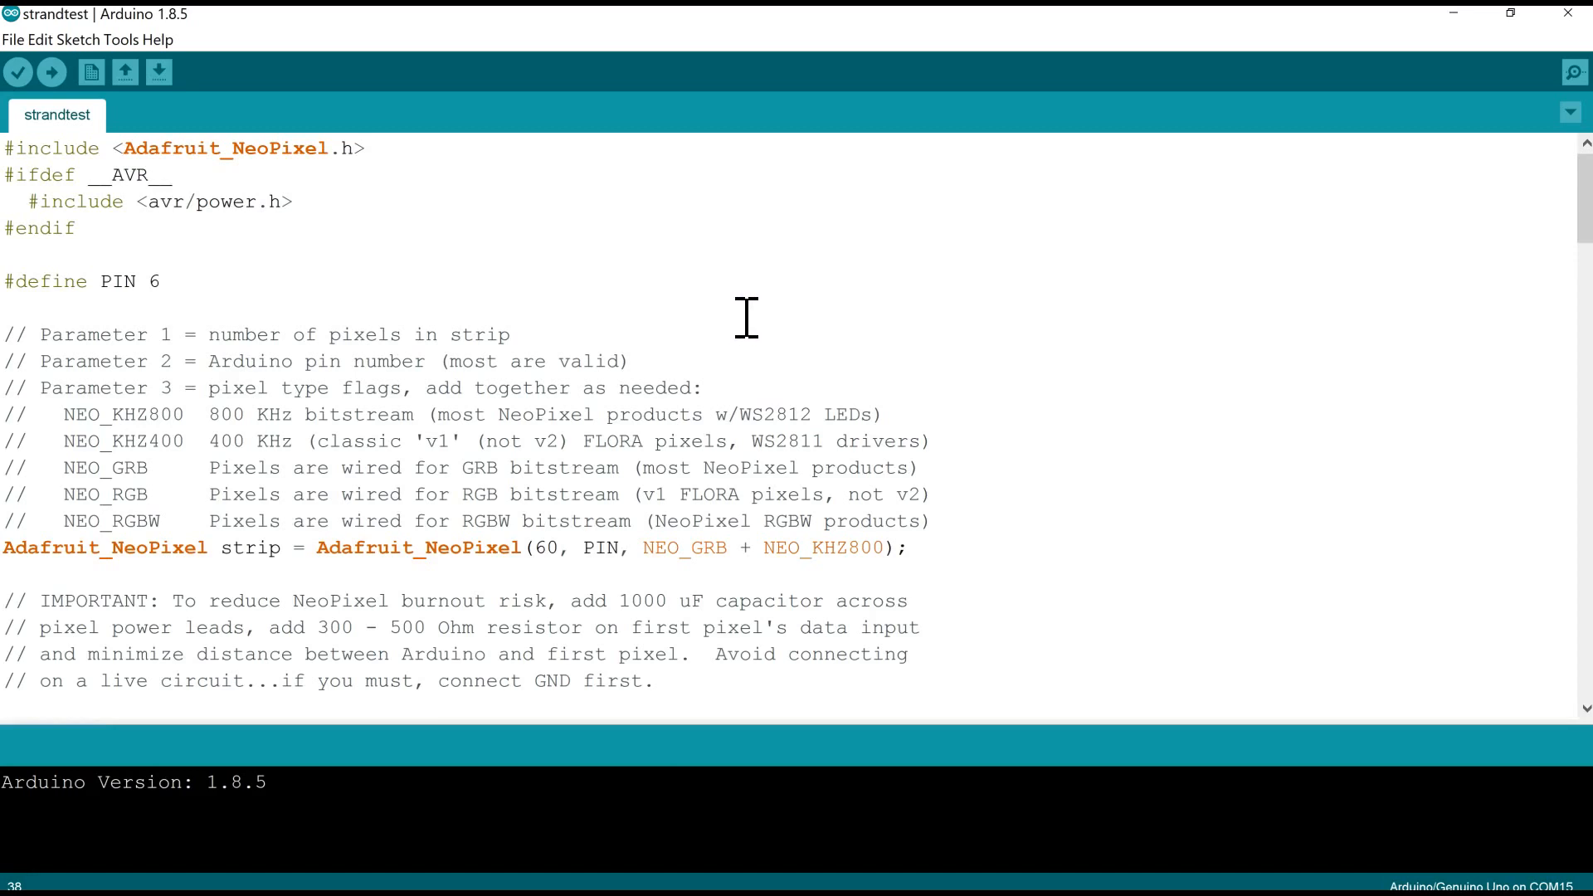
# - Add the comment "//this is where the neopixel will connect to arduino" after the #define PIN 6 line
pyautogui.moveTo(9, 282); pyautogui.dragTo(252, 279)
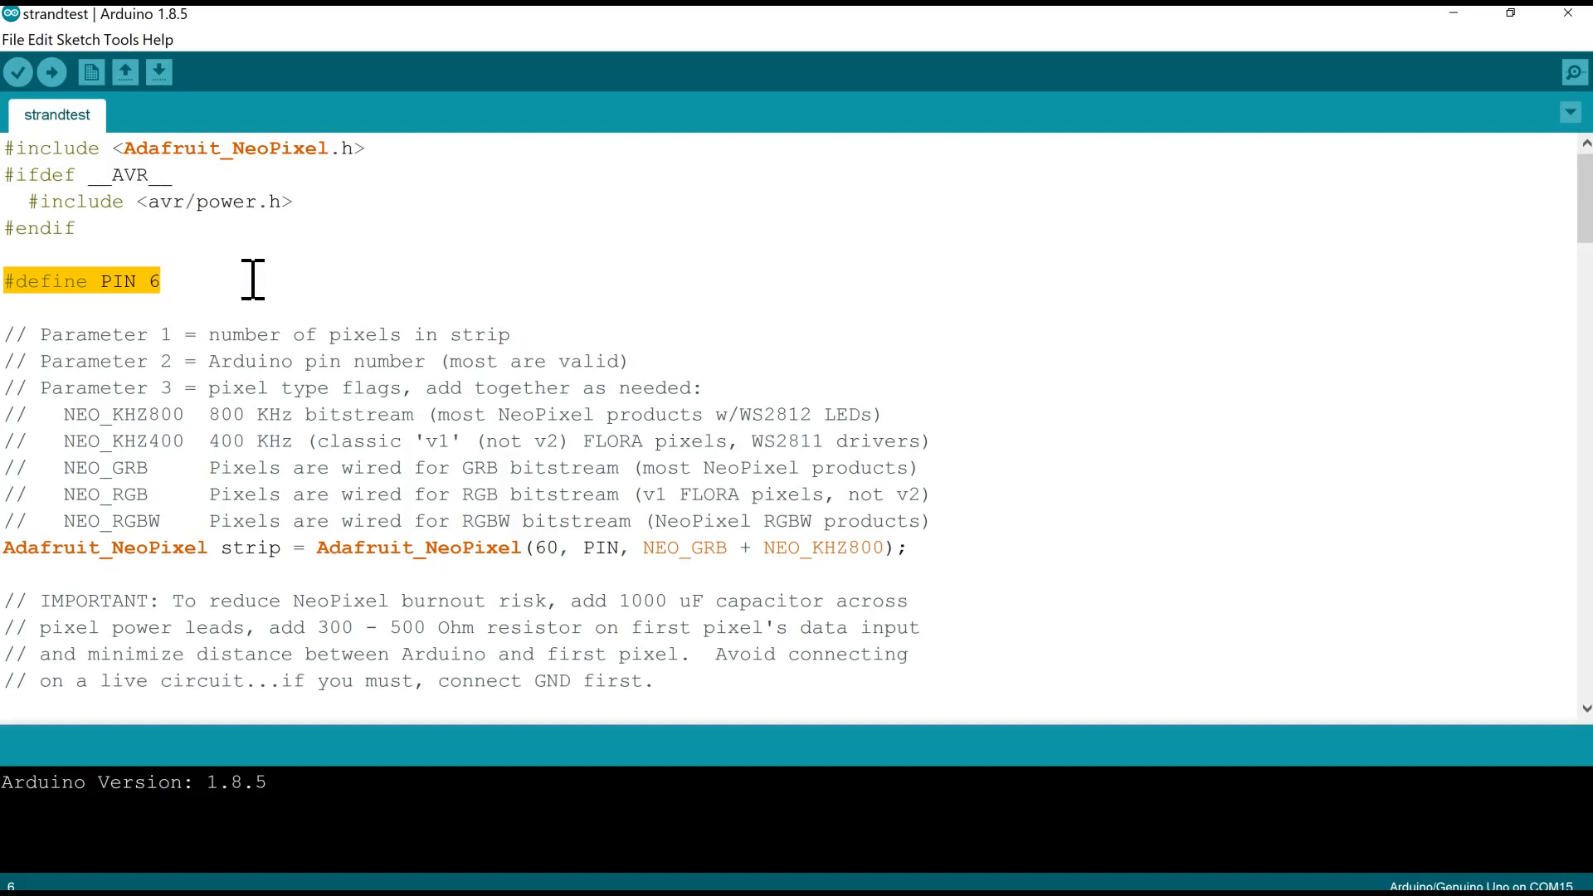
pyautogui.moveTo(108, 281); pyautogui.dragTo(171, 287)
pyautogui.click(177, 284)
pyautogui.click(187, 283)
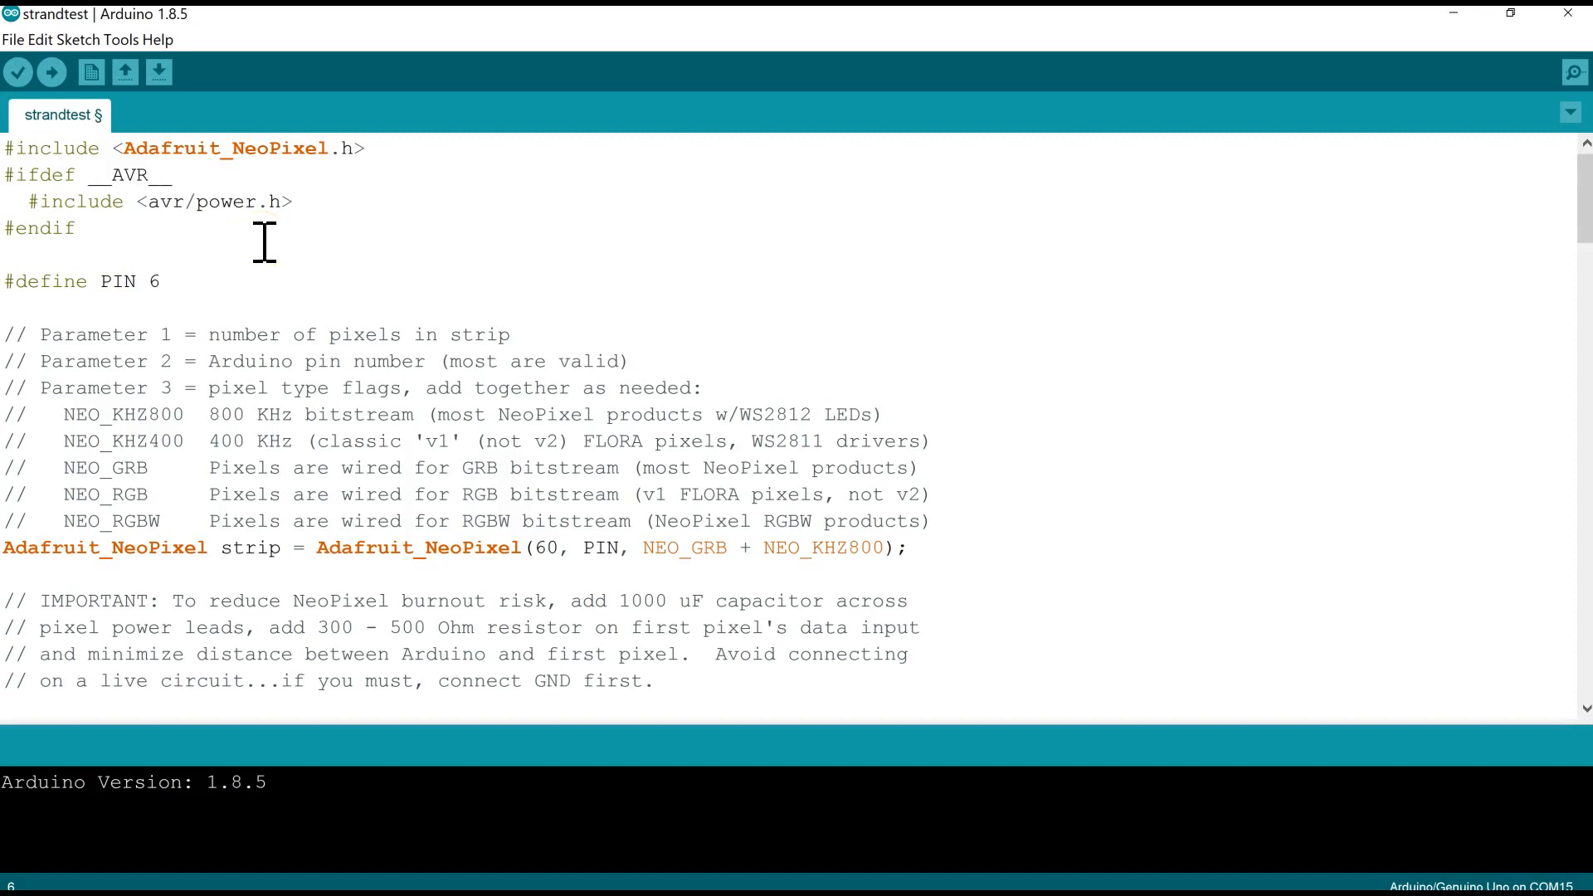
pyautogui.write('//this is where the neo')
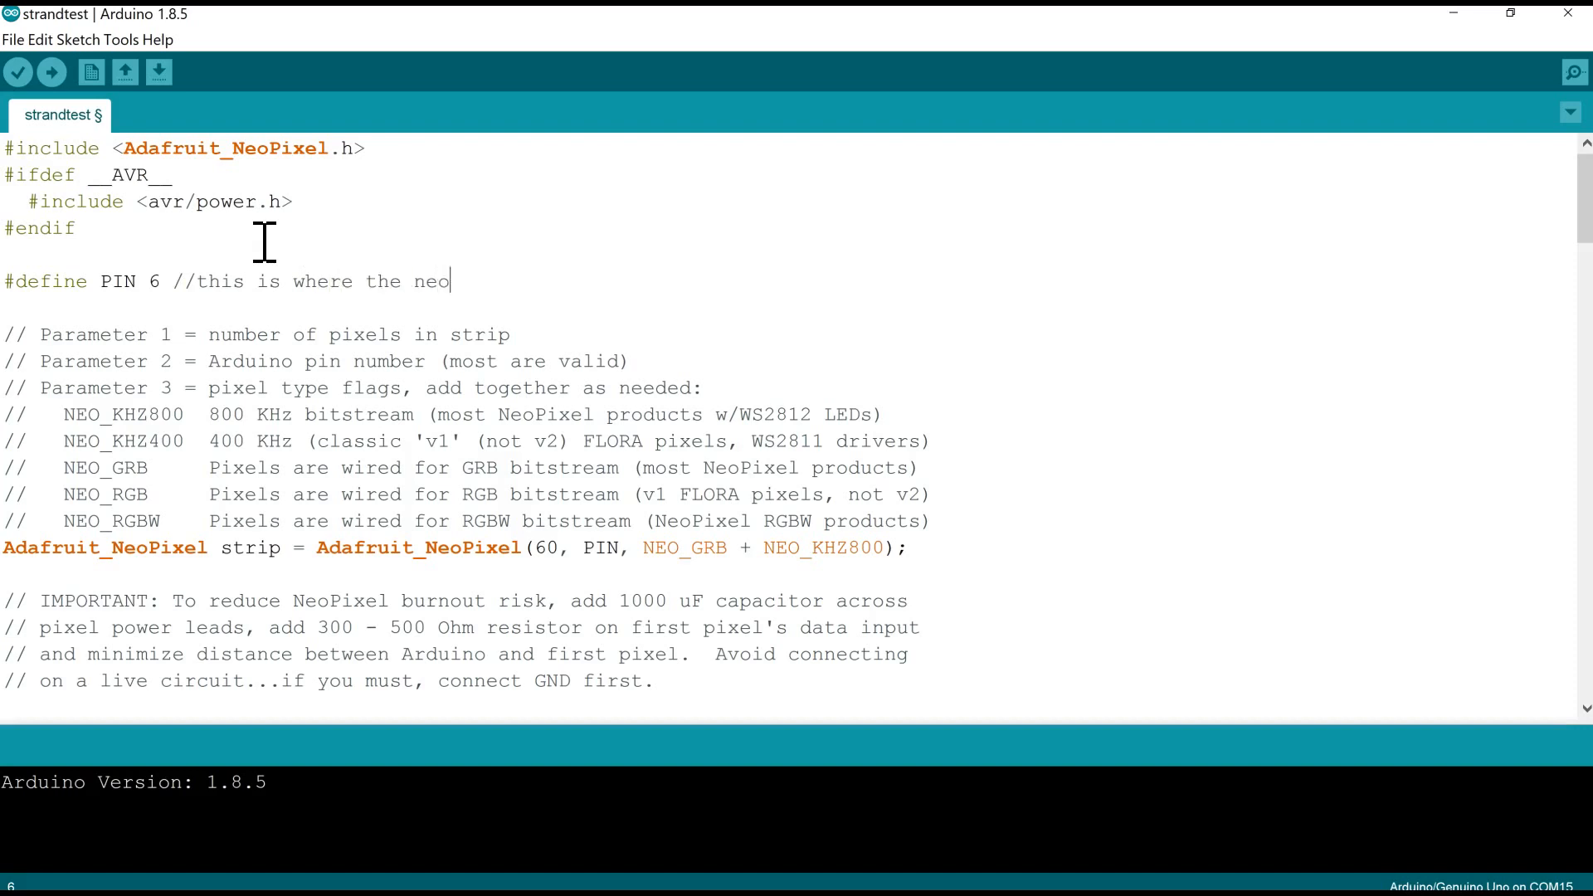
pyautogui.write('pixel will connect ')
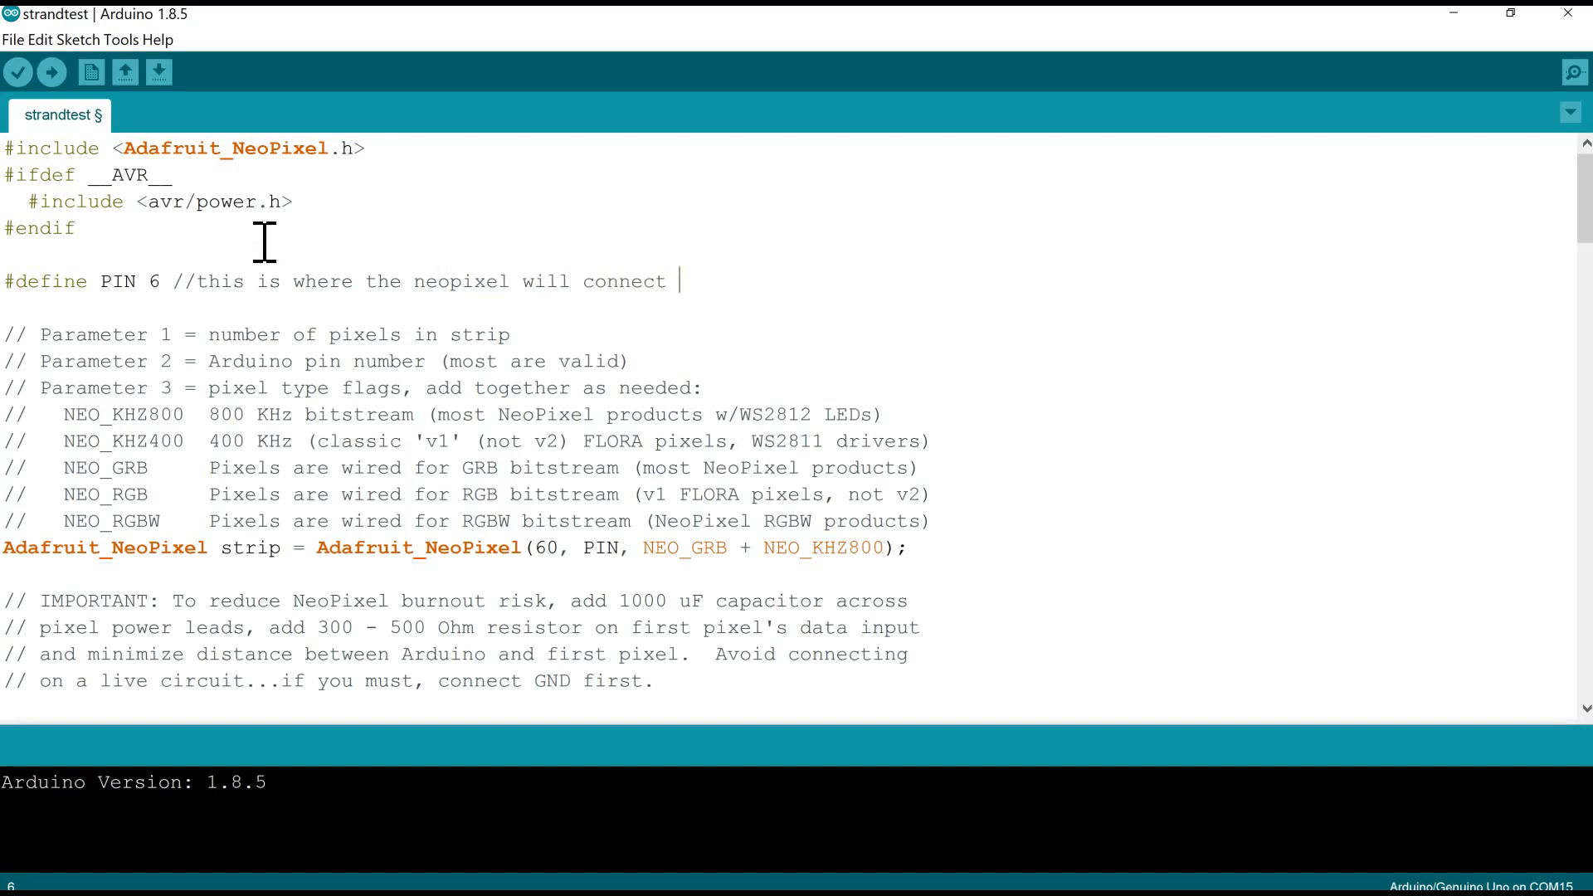
pyautogui.write('oto aruduino')
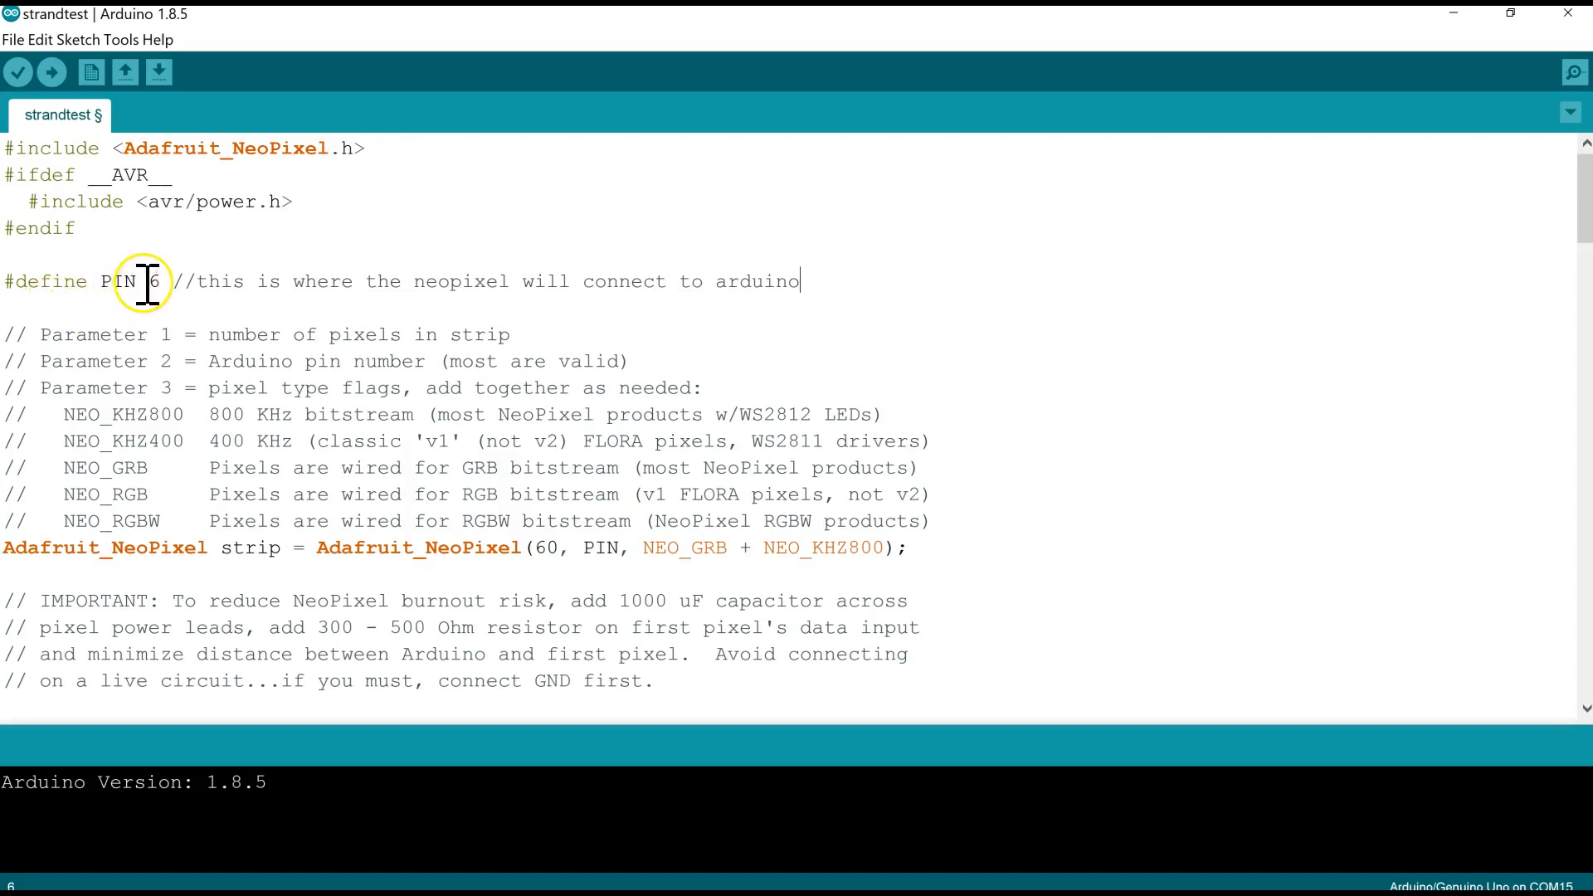
# - Try 9 as the pin number in the PIN definition and restore it to 6
pyautogui.moveTo(149, 282)
pyautogui.mouseDown()
pyautogui.moveTo(178, 281)
pyautogui.moveTo(158, 280)
pyautogui.mouseUp()
pyautogui.write('9')
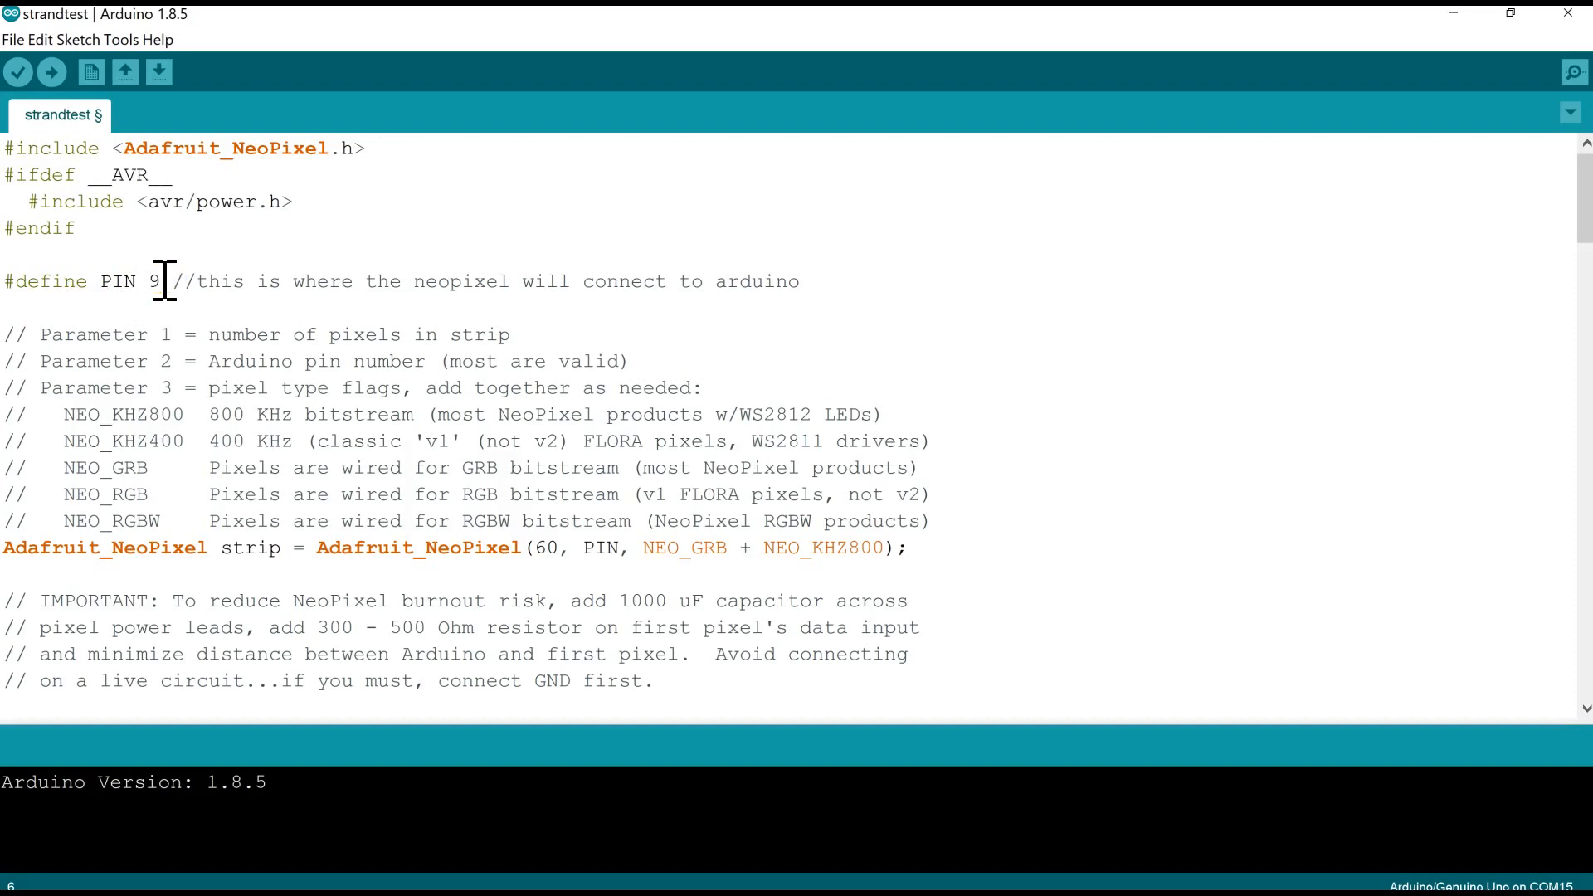
pyautogui.press('BackSpace')
pyautogui.write('6')
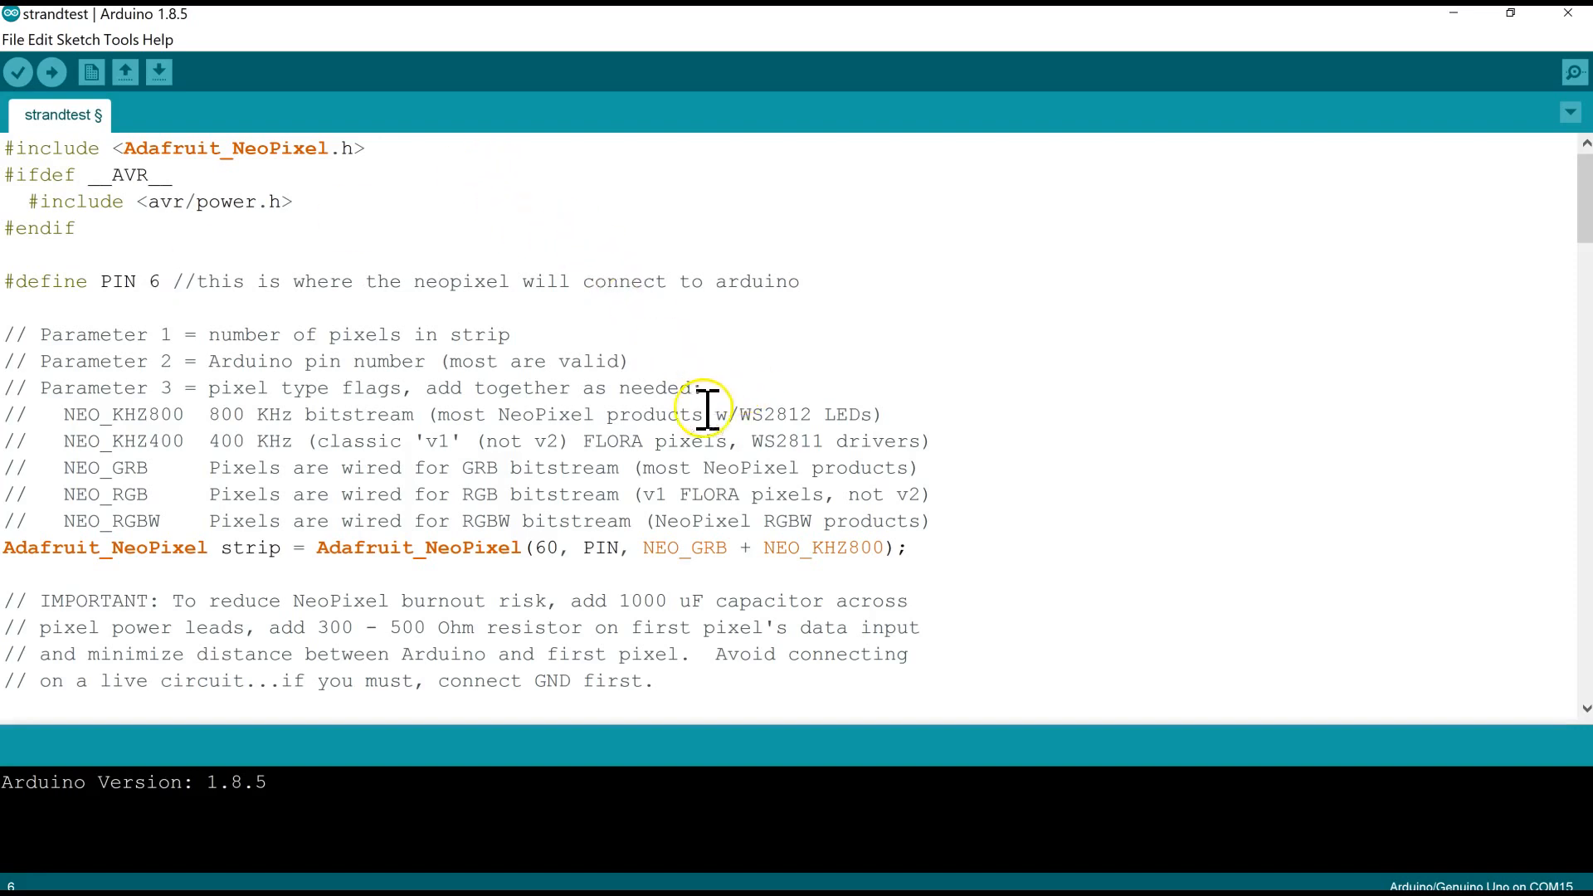
# - Add the comment "//the first # is number of lights on neopixel" after the Adafruit_NeoPixel strip declaration
pyautogui.doubleClick(548, 549)
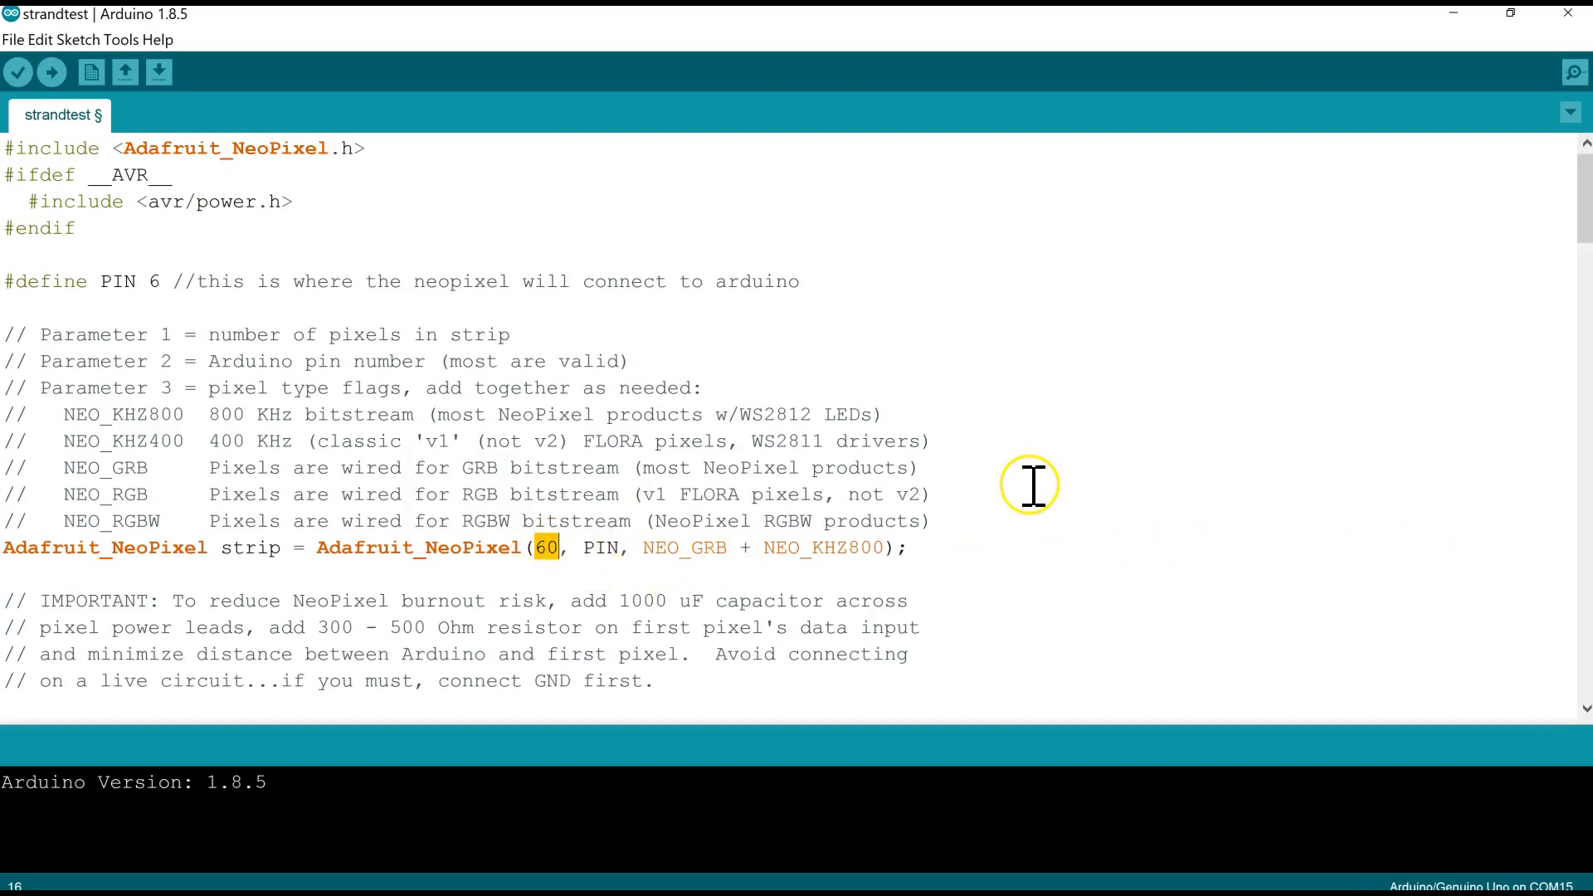
pyautogui.click(975, 555)
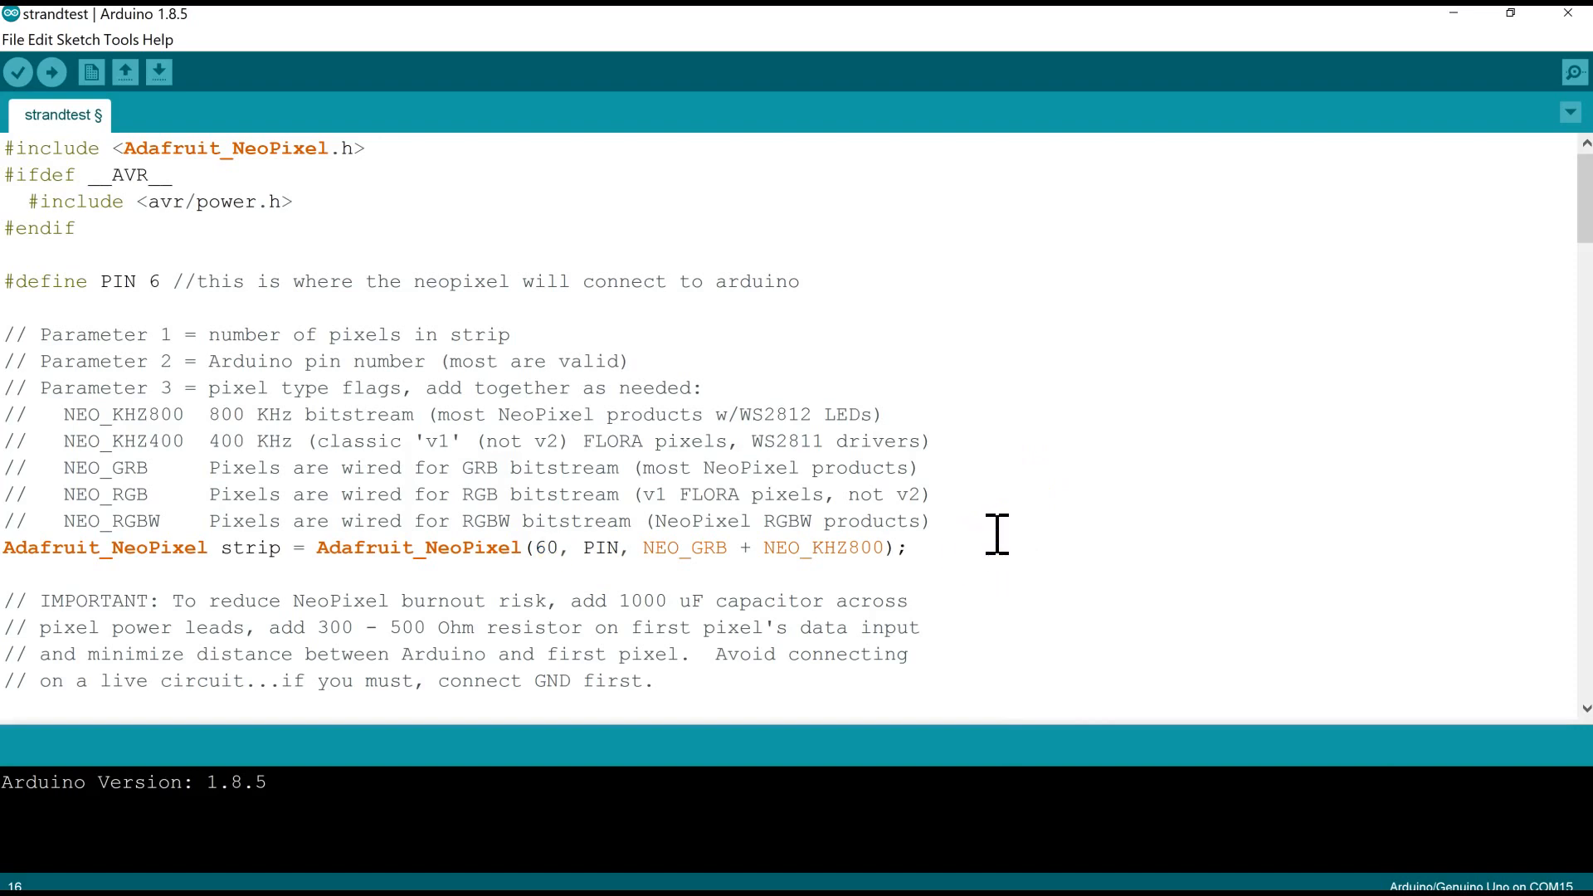
pyautogui.write('//the first # is number of ligh')
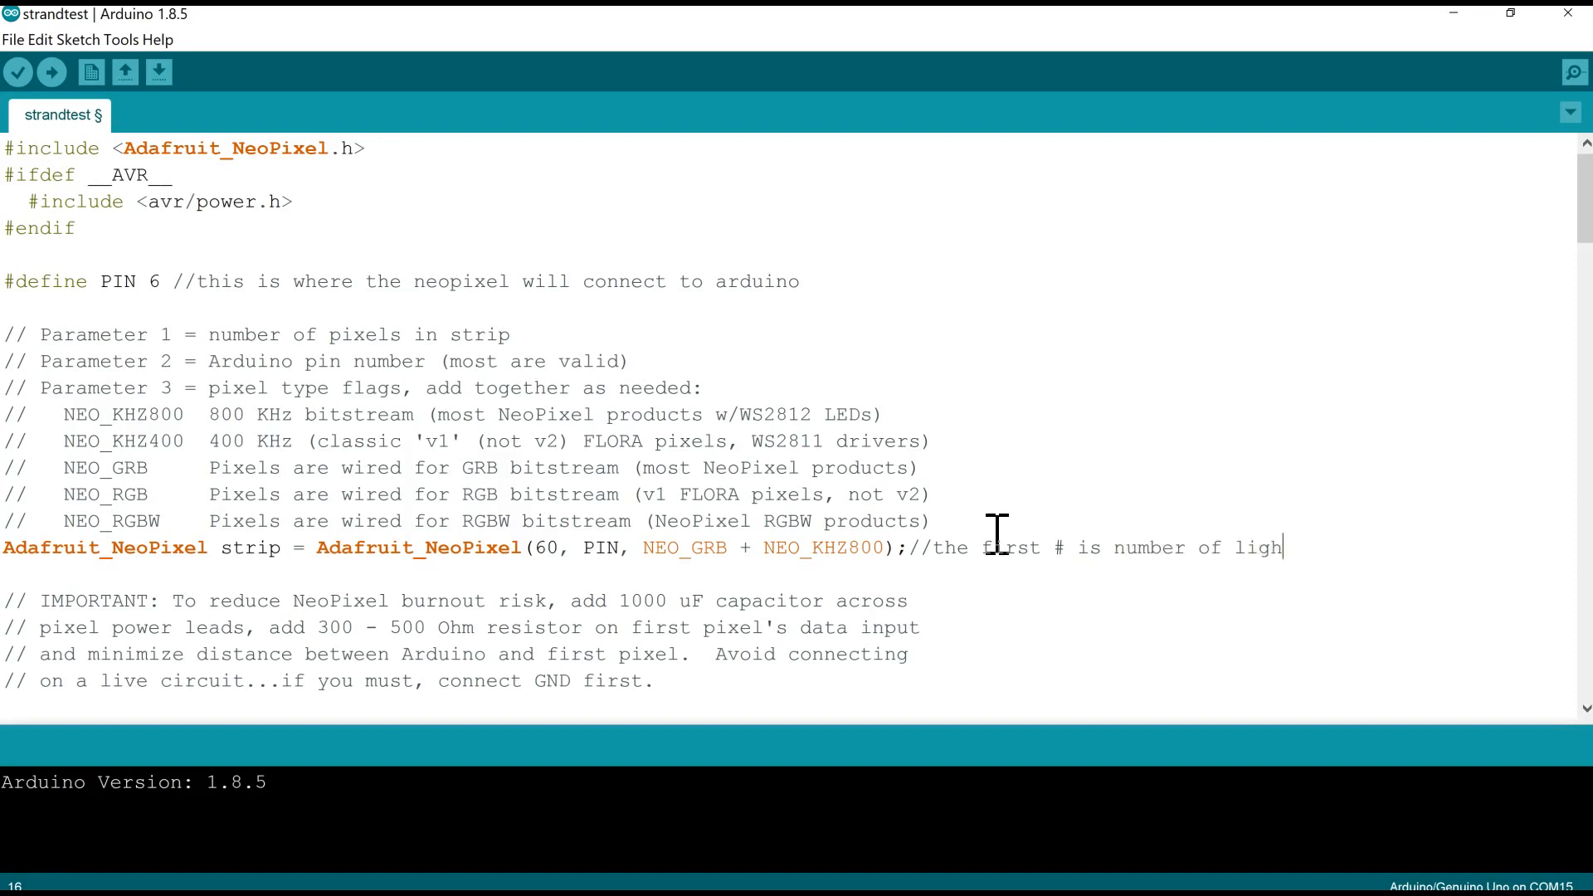
pyautogui.write('ts on neopixel')
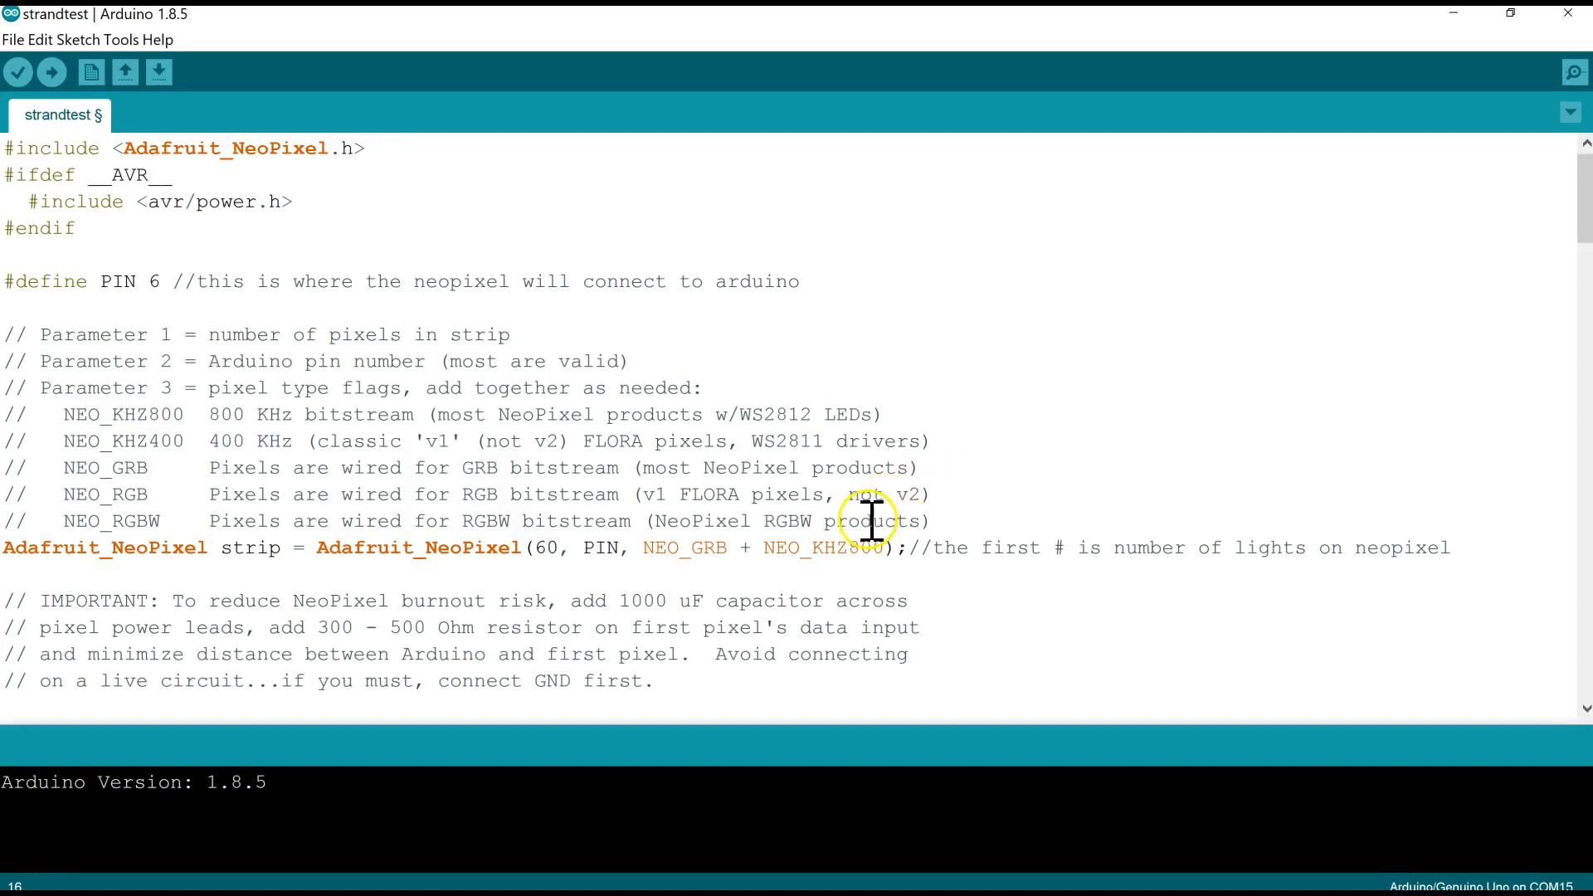
# - Highlight the variable name strip in the Adafruit_NeoPixel declaration and clear the selection
pyautogui.click(254, 550)
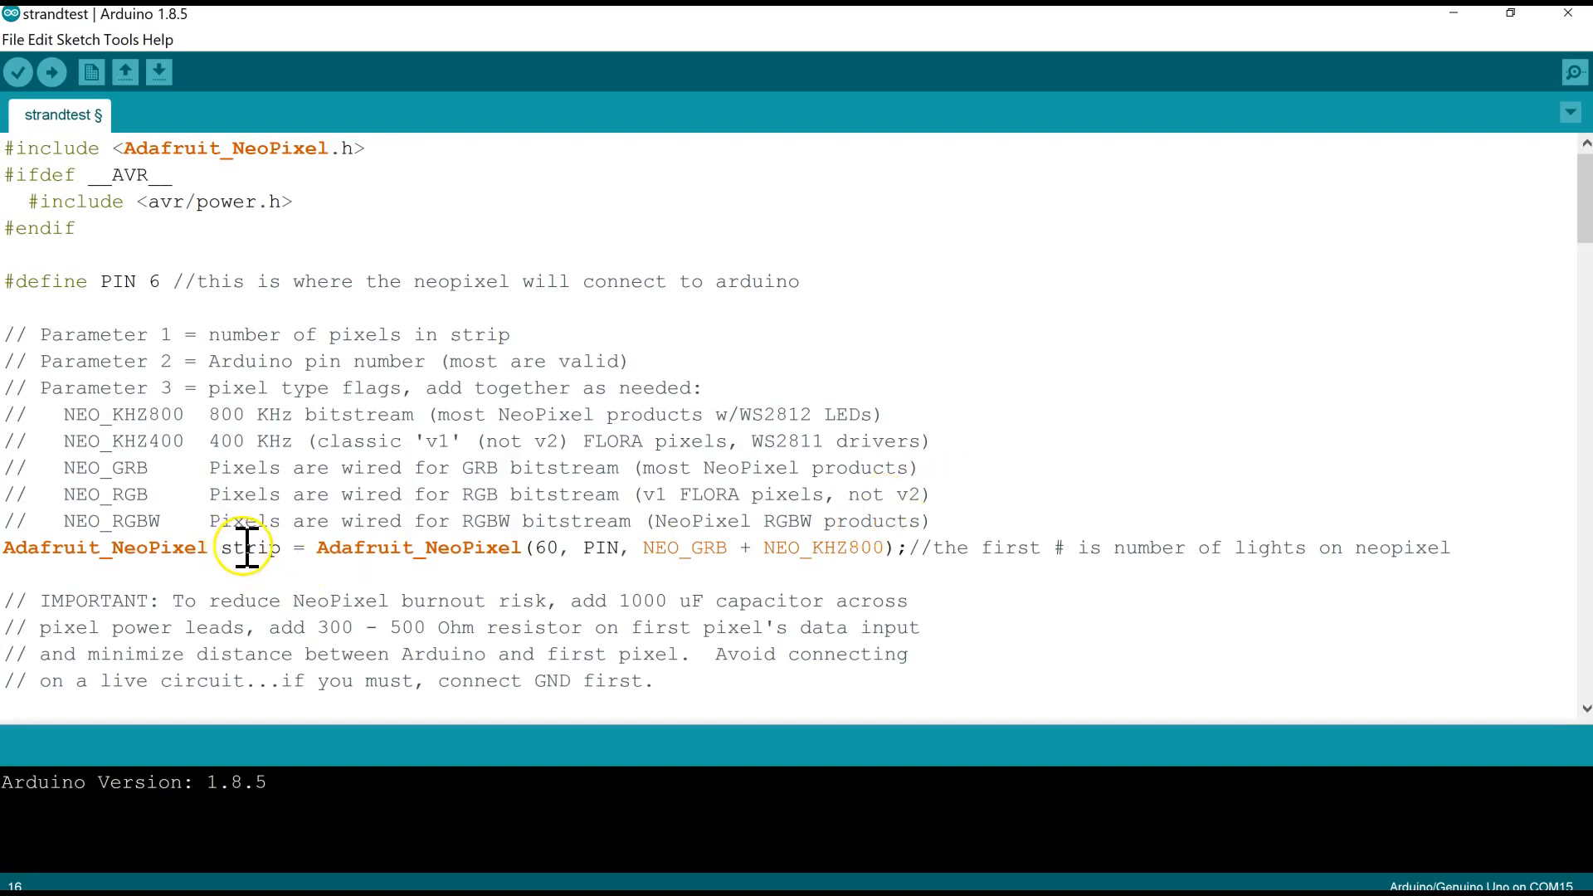
pyautogui.moveTo(221, 550); pyautogui.dragTo(281, 552)
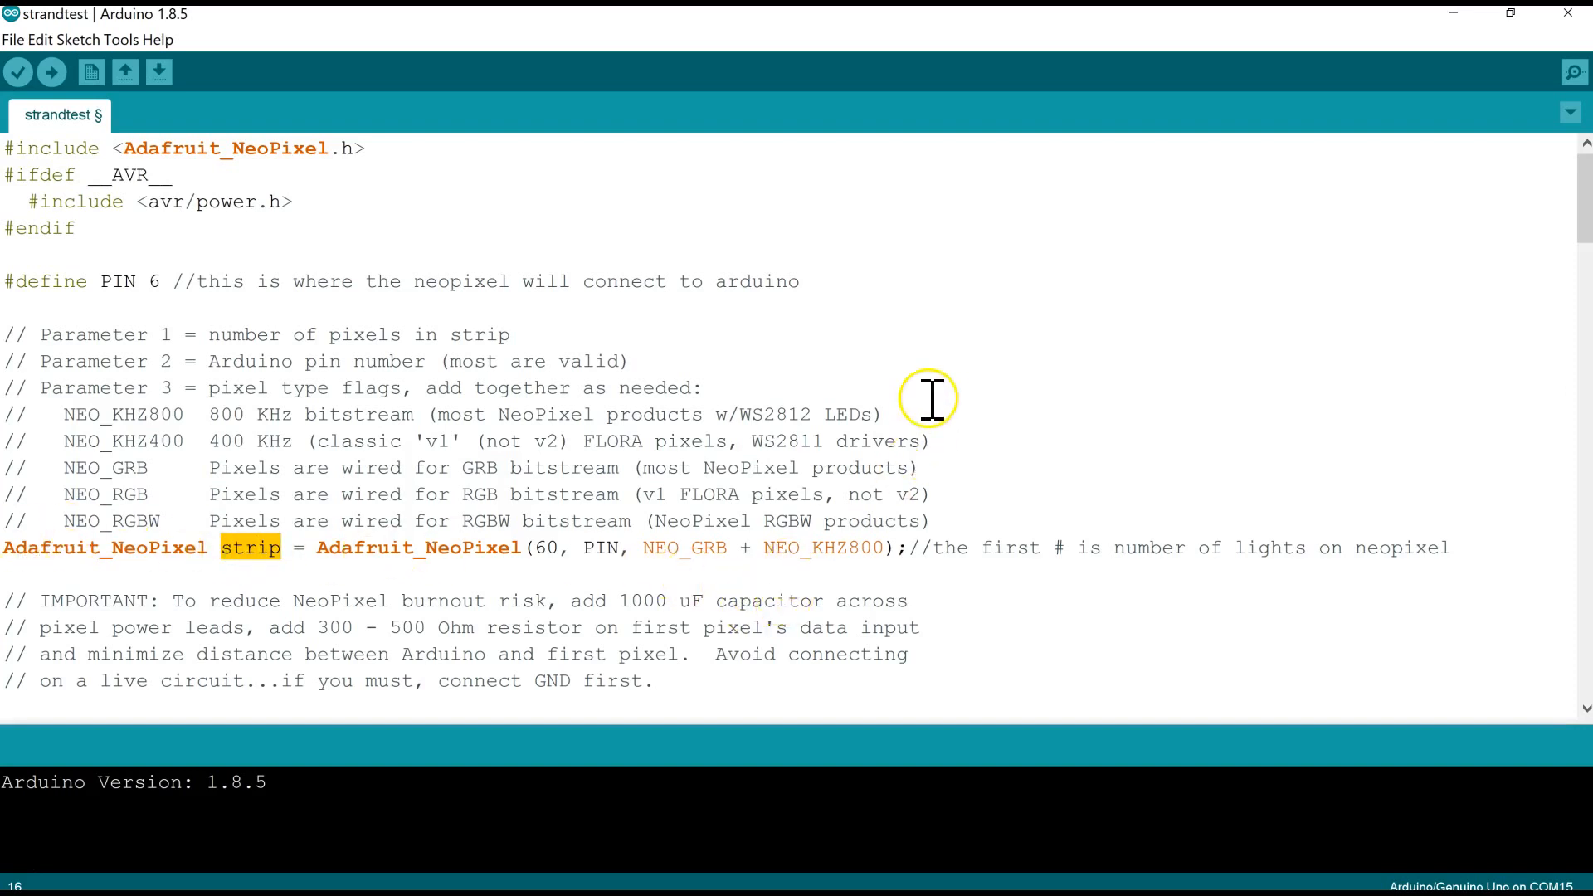
pyautogui.click(1031, 319)
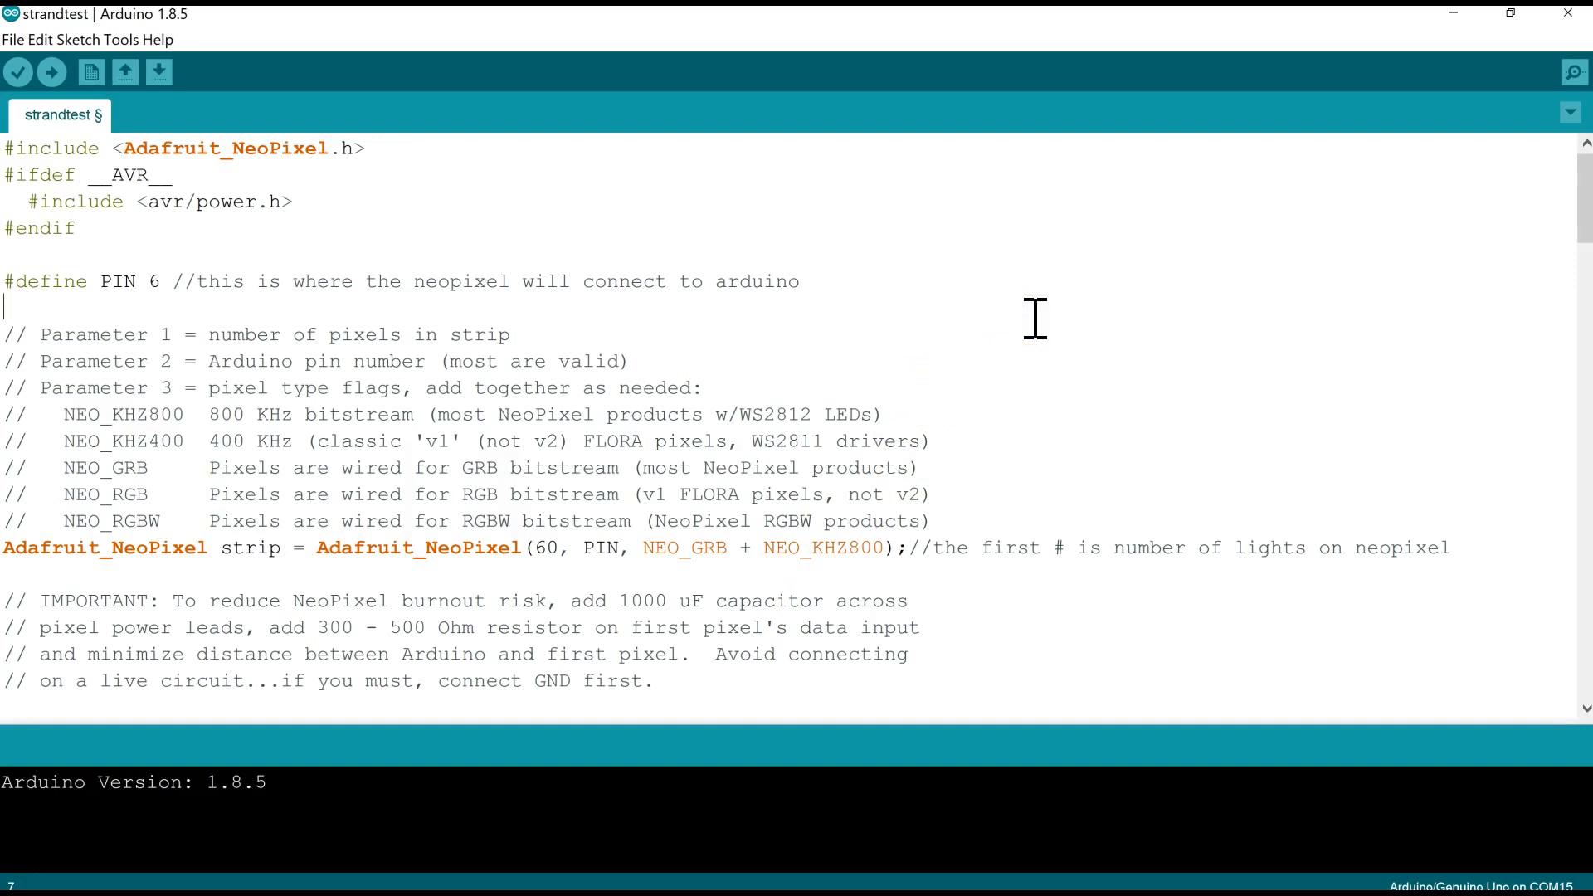
# - Select and copy the entire strandtest sketch, and minimize the Arduino window
pyautogui.hotkey('ctrl', 'a')
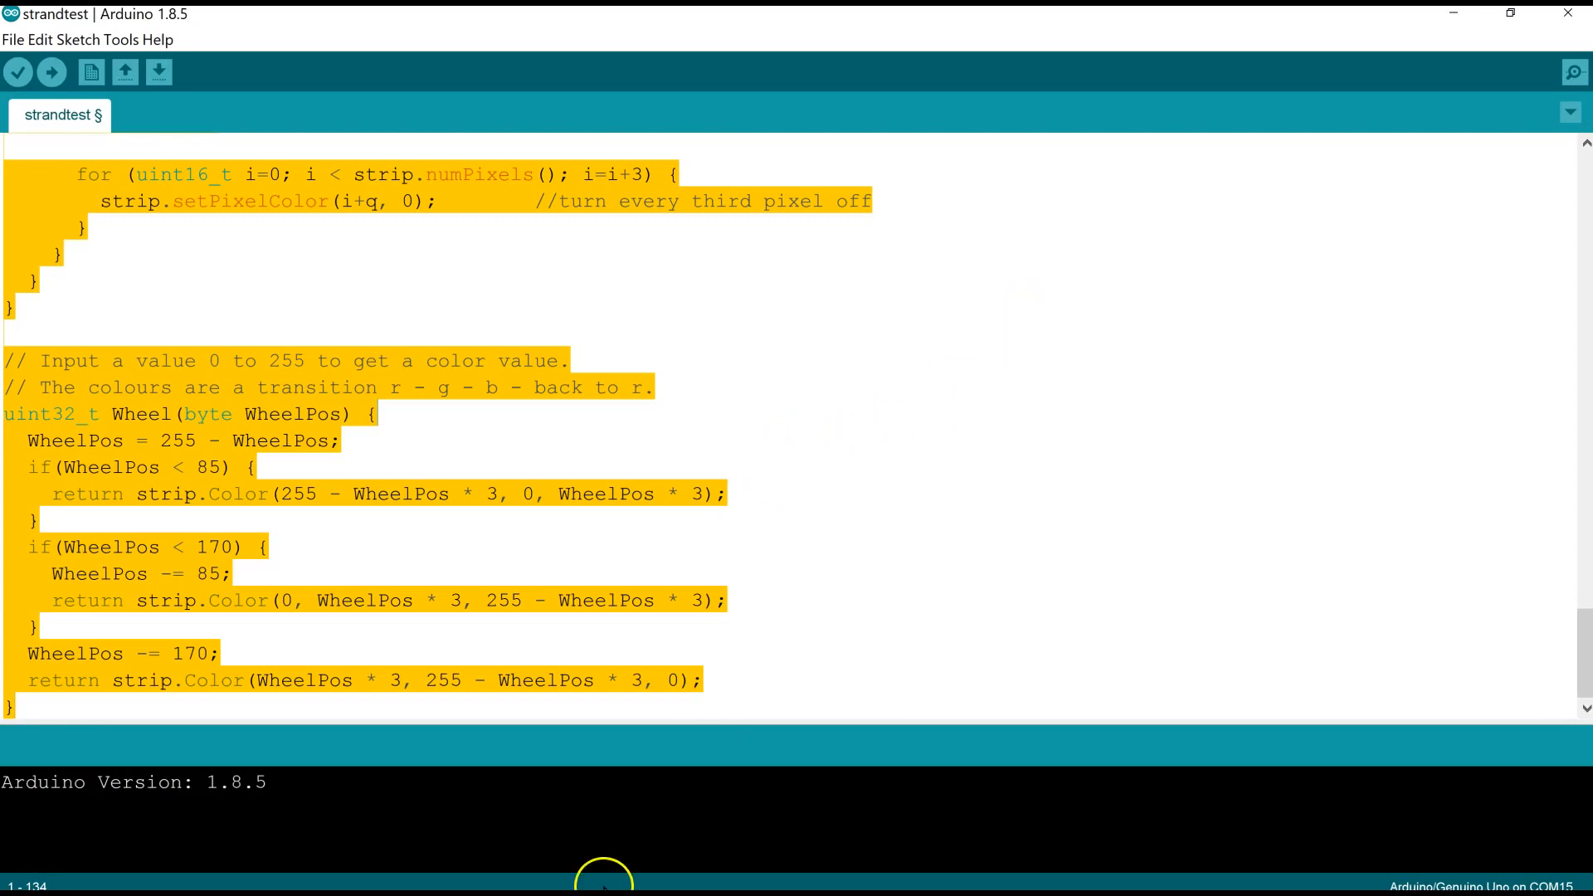
pyautogui.click(1454, 14)
pyautogui.click(1453, 13)
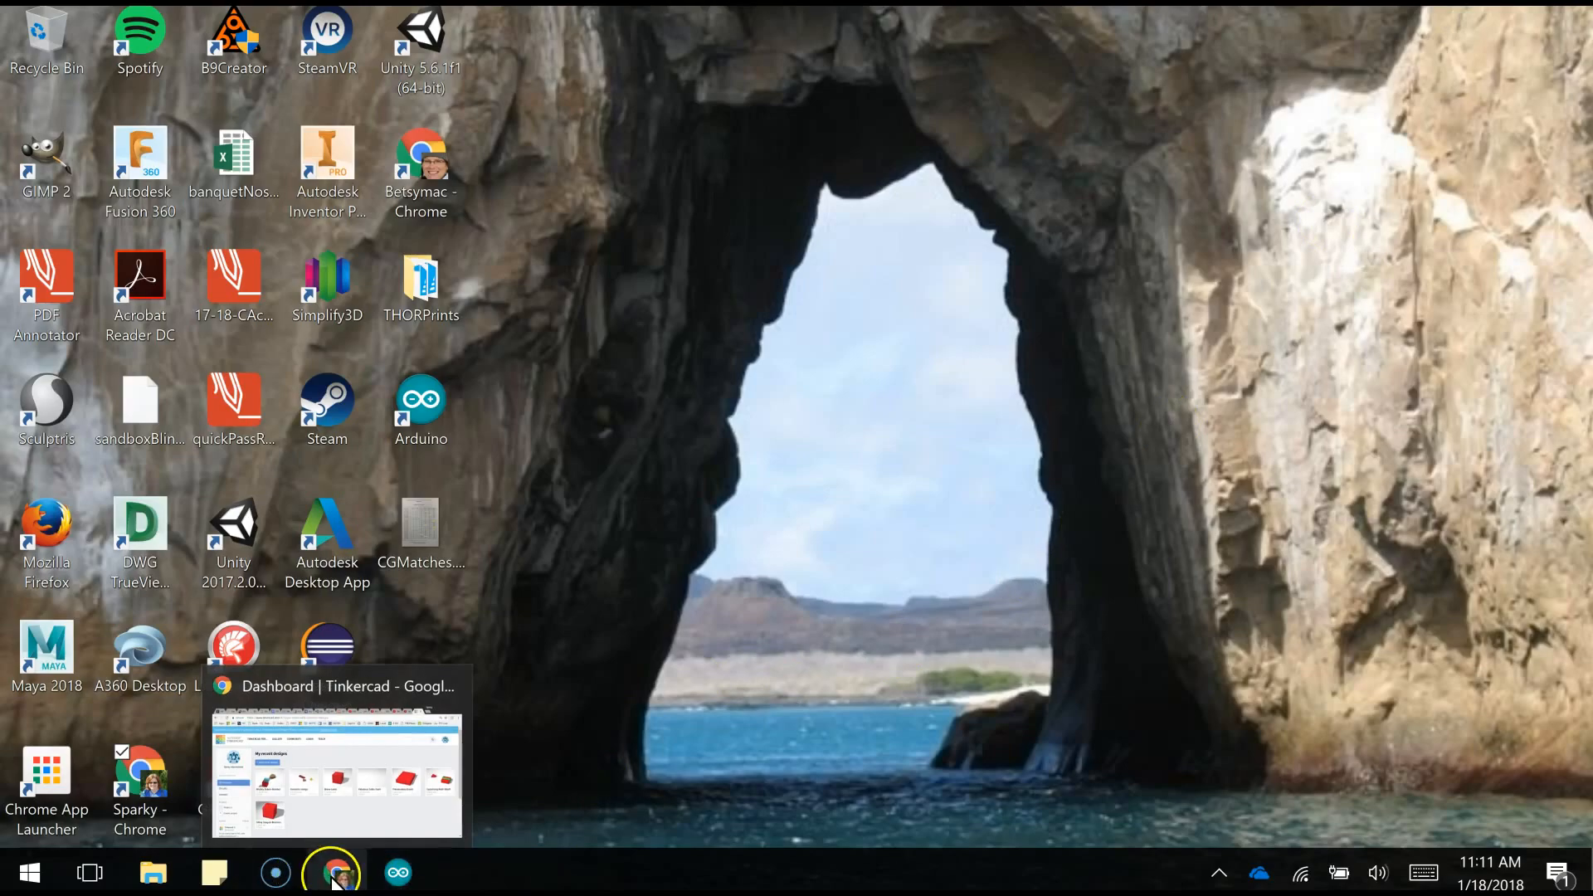
# - Switch to the Tinkercad dashboard in Chrome and create a new circuit
pyautogui.click(337, 772)
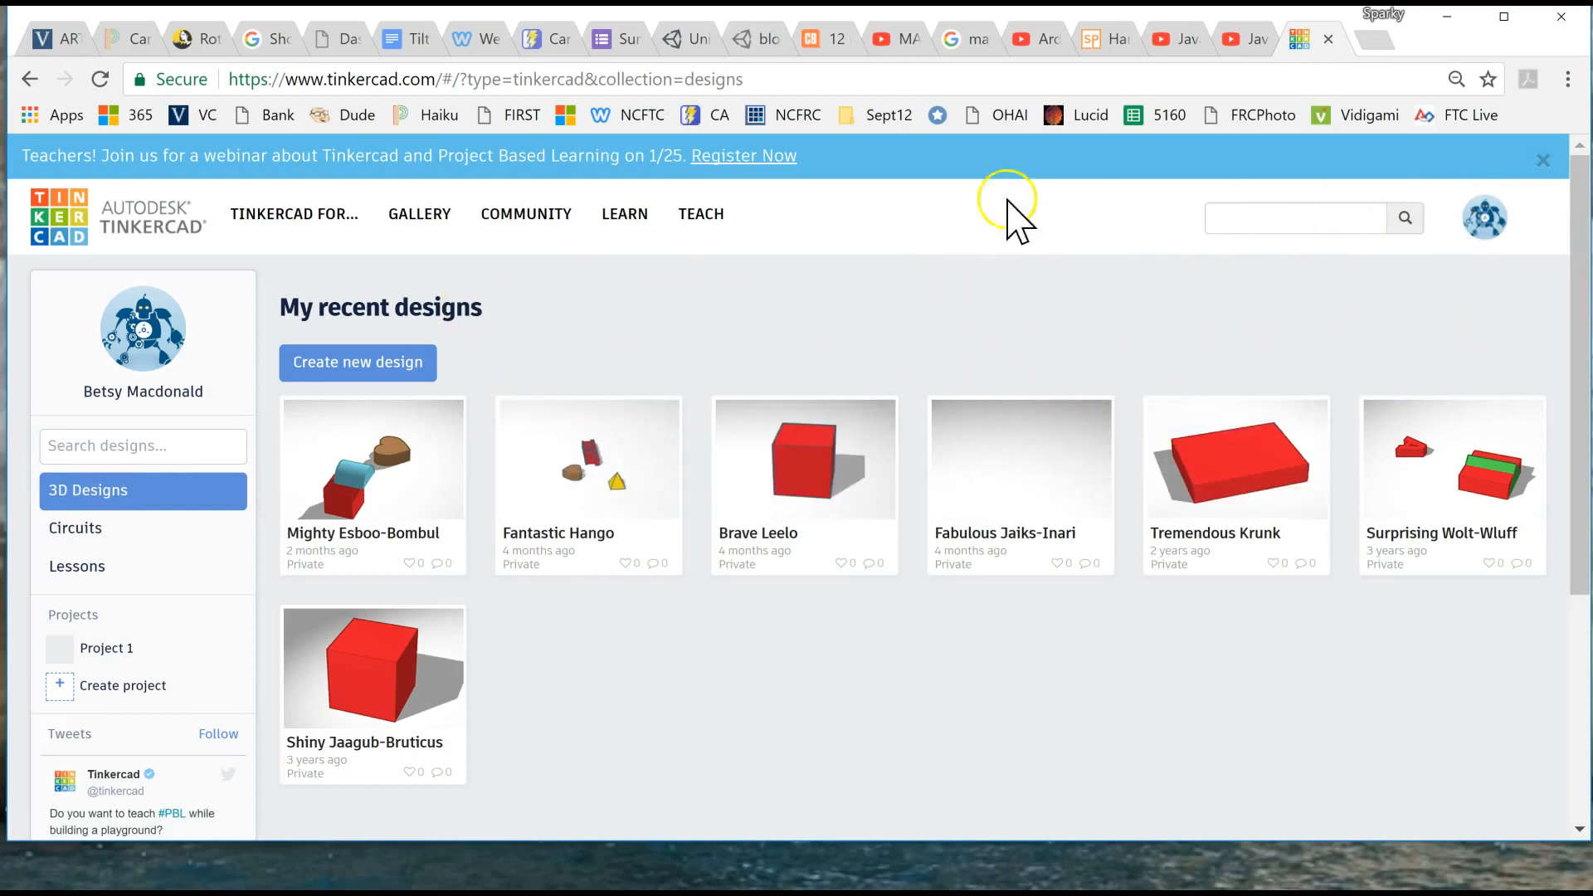
pyautogui.click(93, 529)
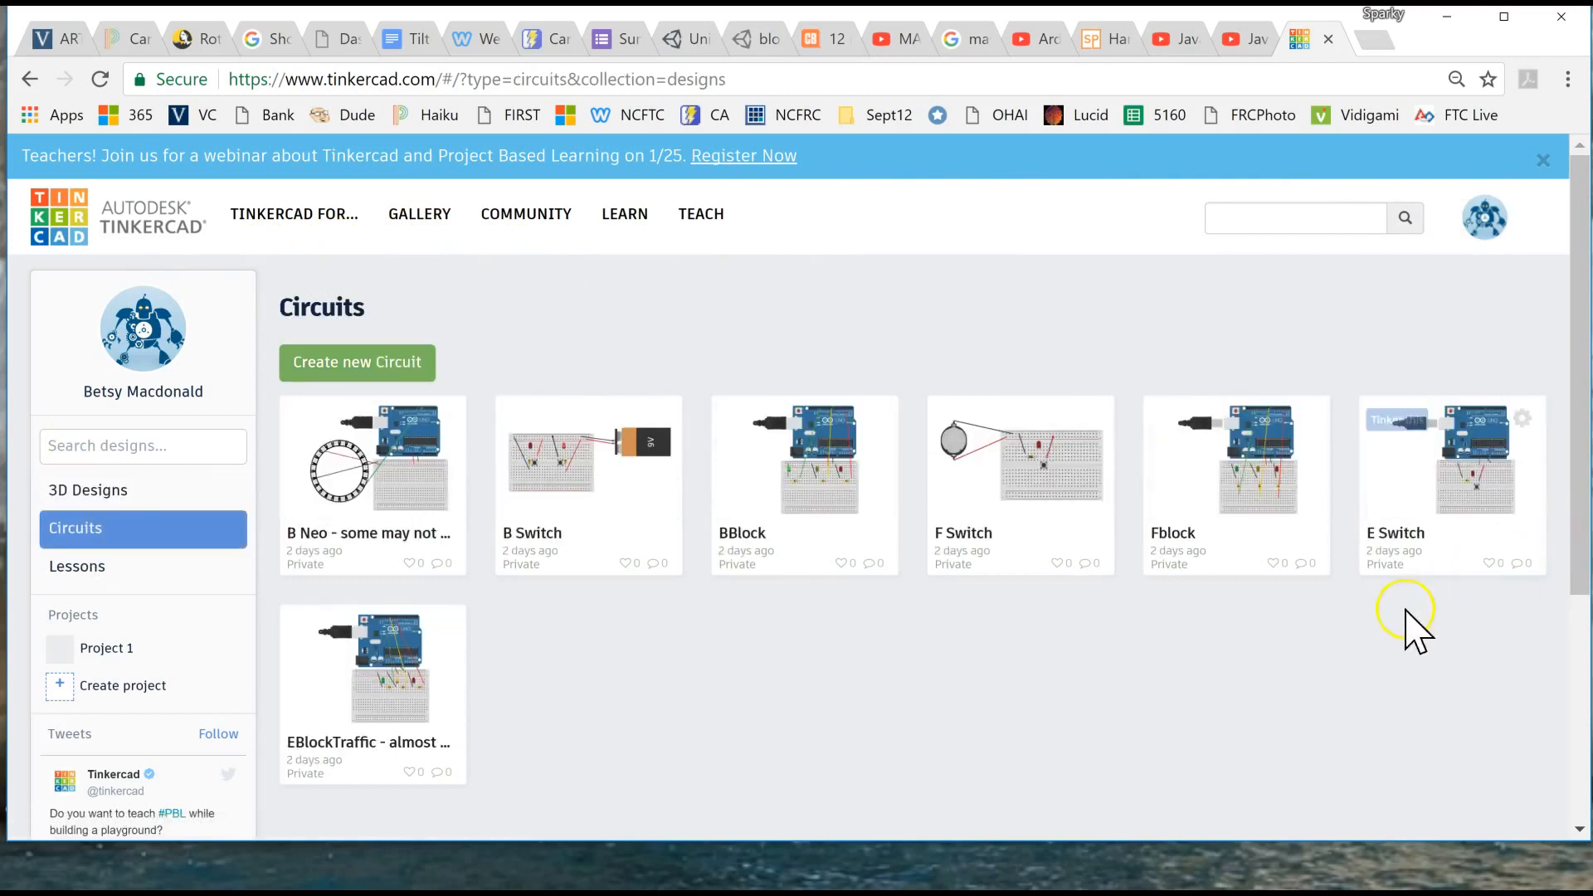
pyautogui.click(335, 364)
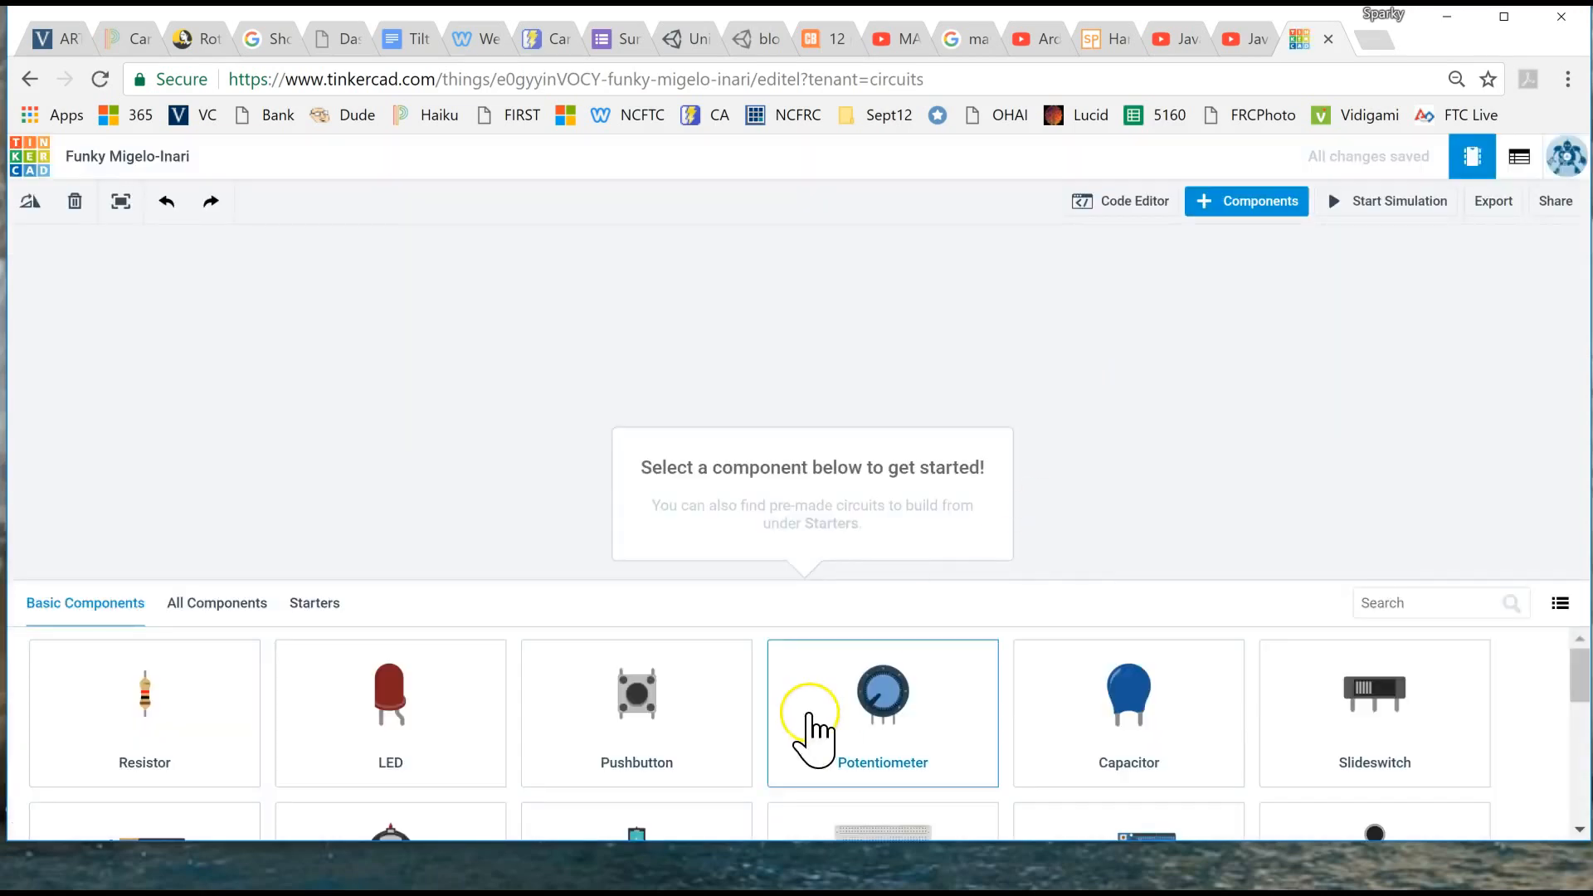
# - Add a Breadboard Small and an Arduino Uno R3 to the empty circuit
pyautogui.scroll(-2, 817, 736)
pyautogui.moveTo(907, 739); pyautogui.dragTo(767, 457)
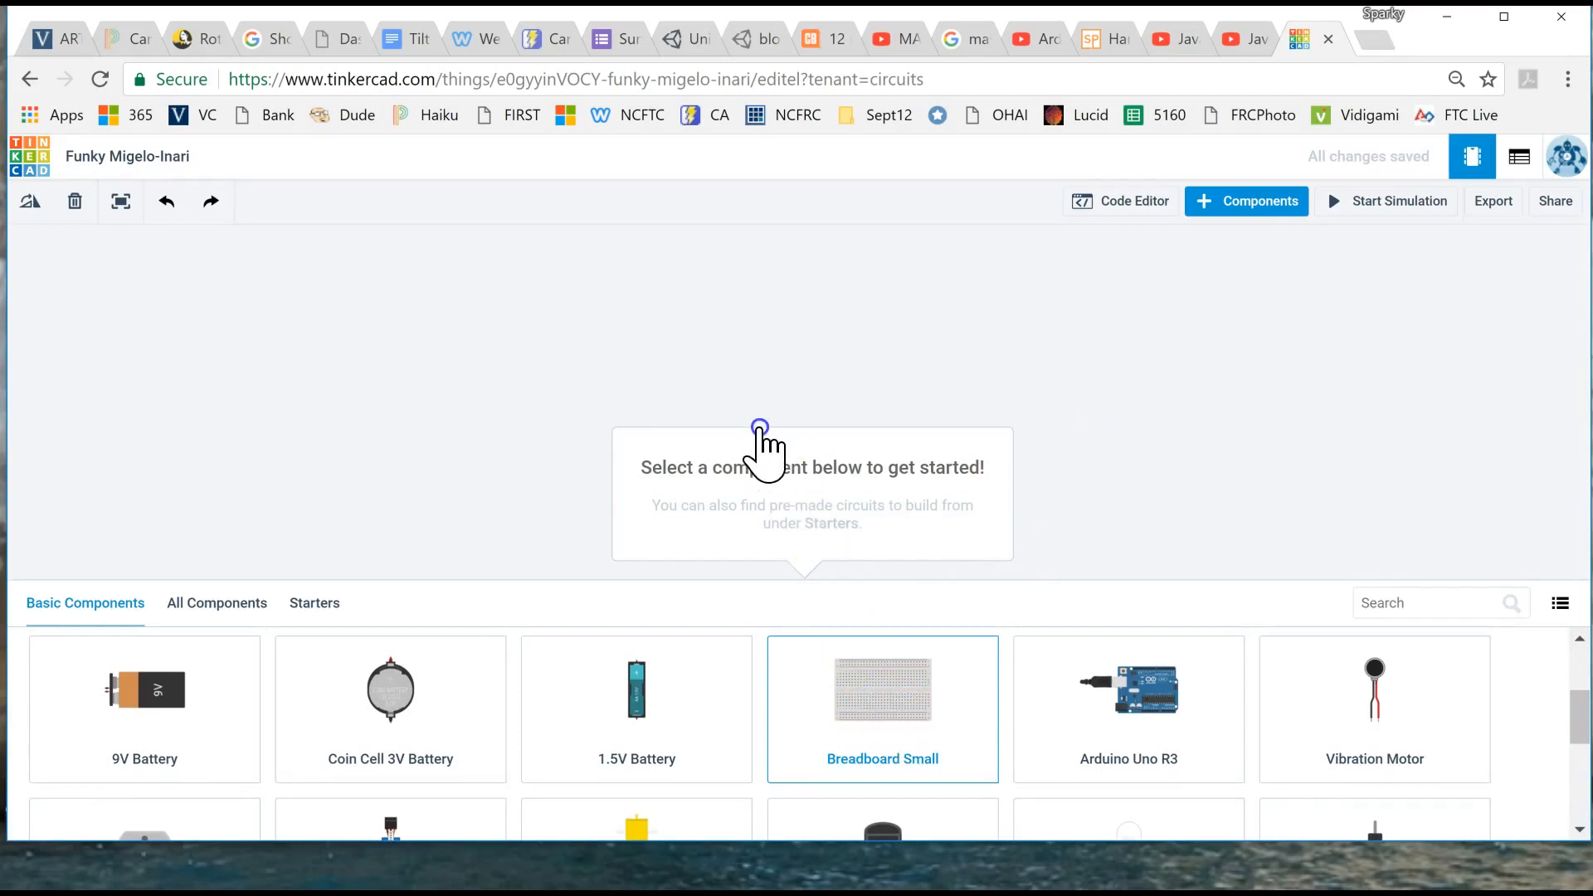
pyautogui.click(760, 427)
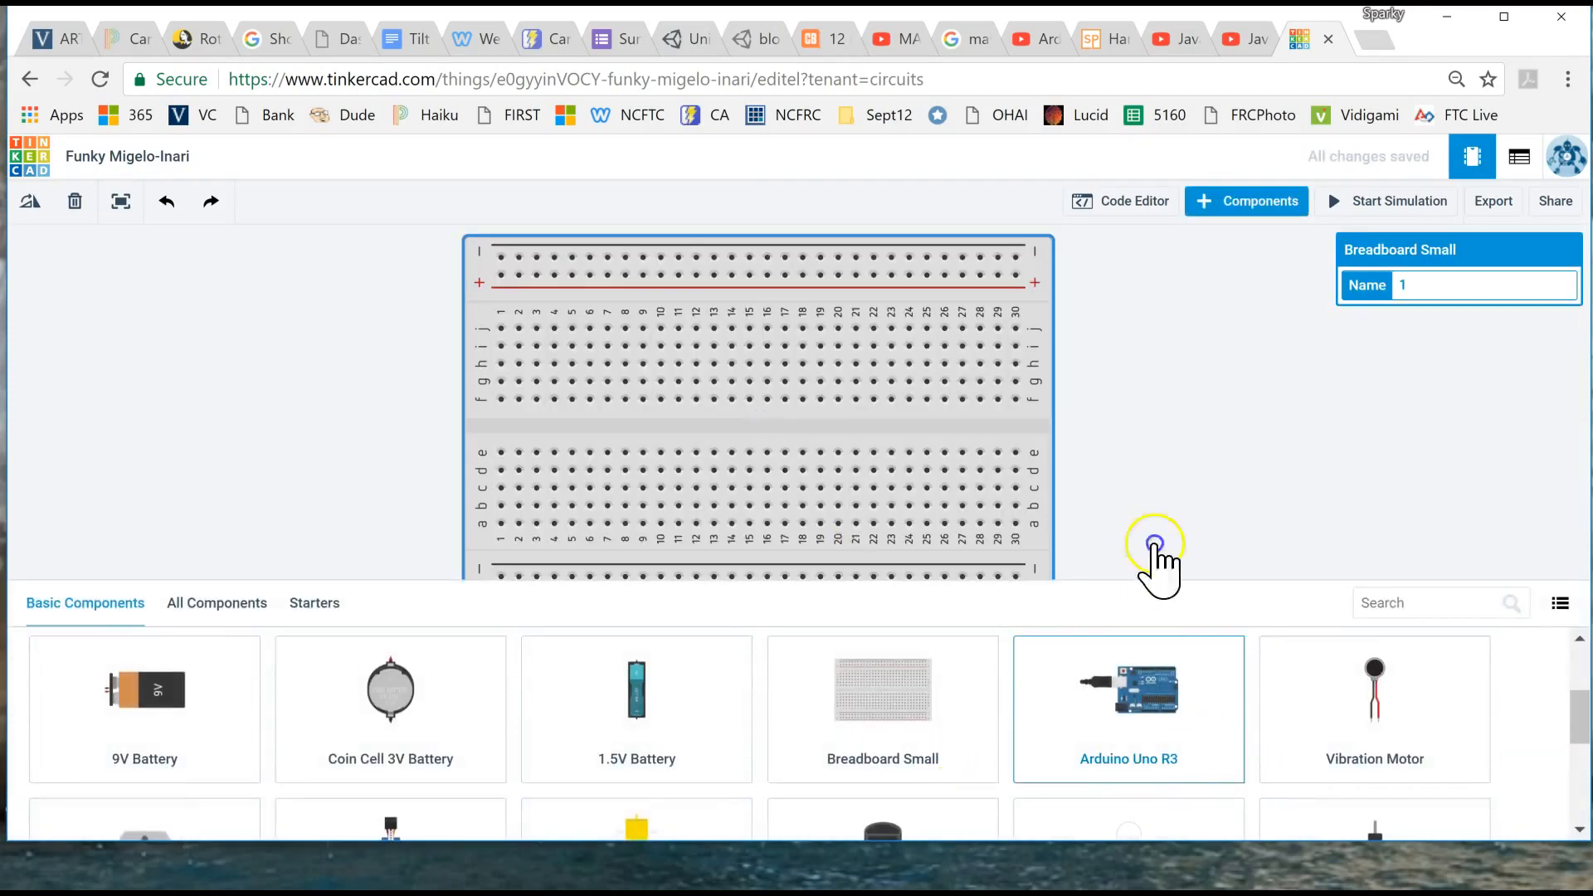
pyautogui.click(1195, 427)
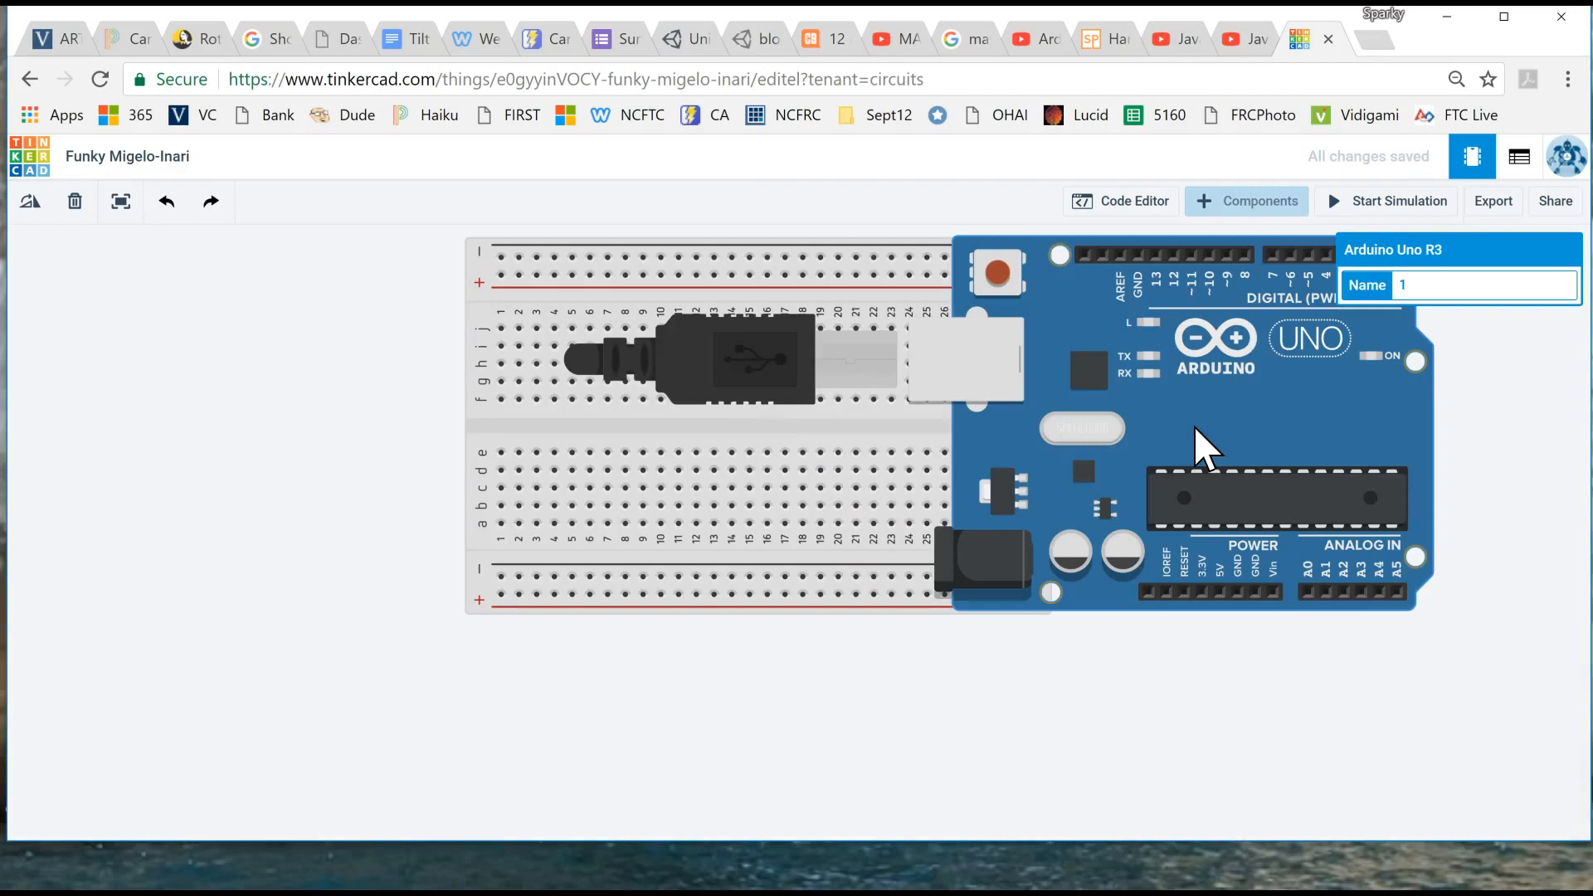
# - Hide the component library and arrange the Arduino Uno directly above the breadboard so the two no longer overlap
pyautogui.click(1235, 204)
pyautogui.moveTo(741, 535); pyautogui.dragTo(780, 651)
pyautogui.moveTo(1195, 402); pyautogui.dragTo(769, 252)
pyautogui.moveTo(736, 594); pyautogui.dragTo(746, 669)
pyautogui.moveTo(823, 311); pyautogui.dragTo(860, 325)
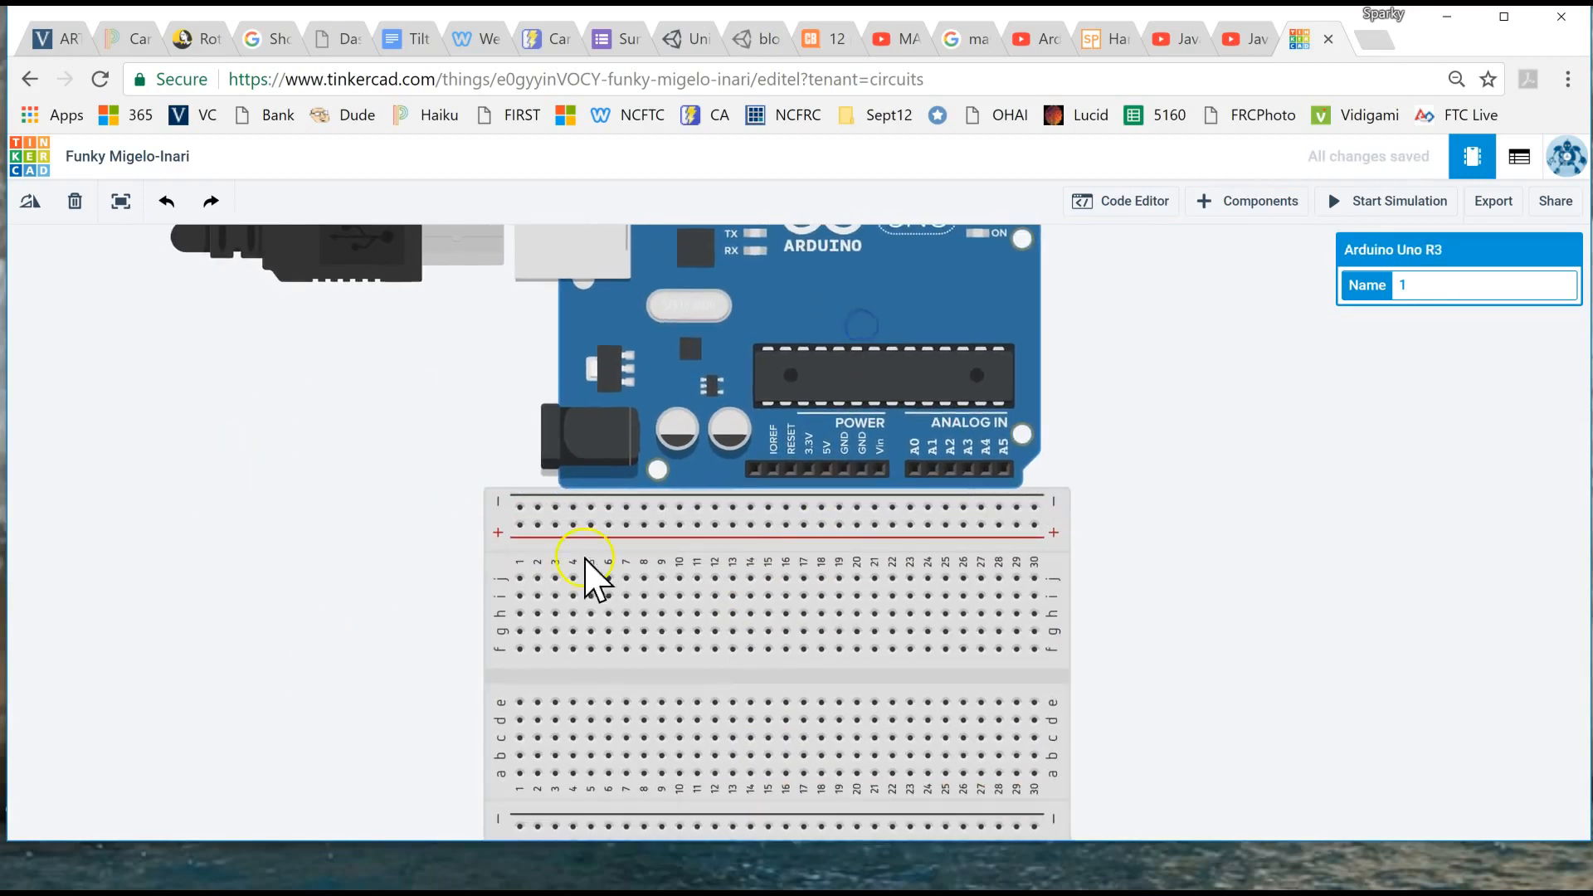
pyautogui.scroll(1, 1351, 534)
pyautogui.scroll(-2, 1351, 533)
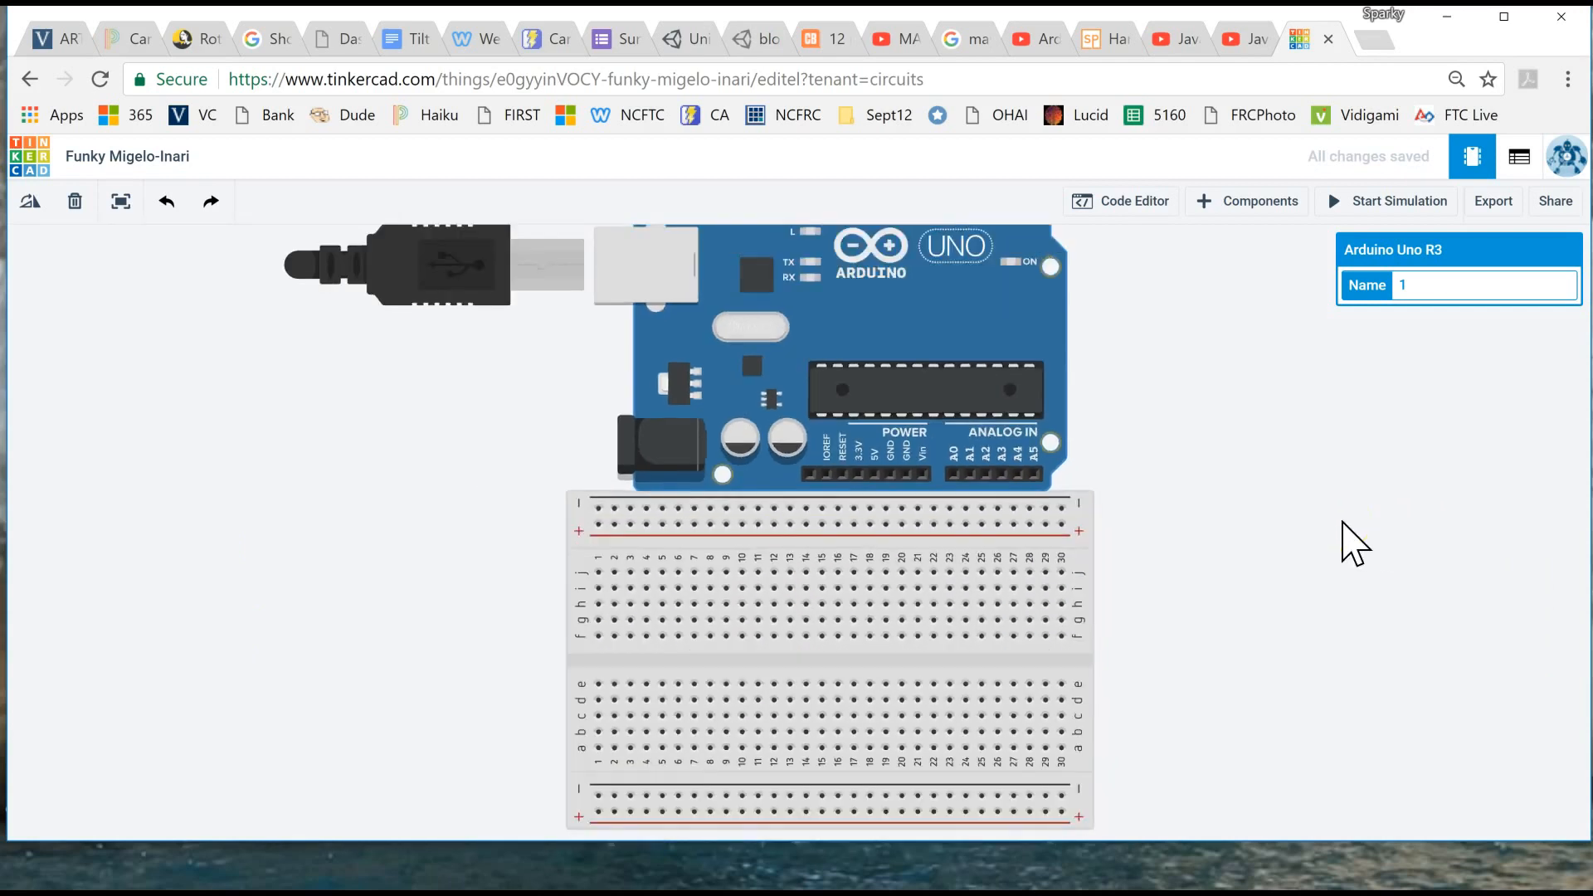
# - Open the Arduino's code editor and close the blocks editor so that the text code is editable
pyautogui.click(1143, 218)
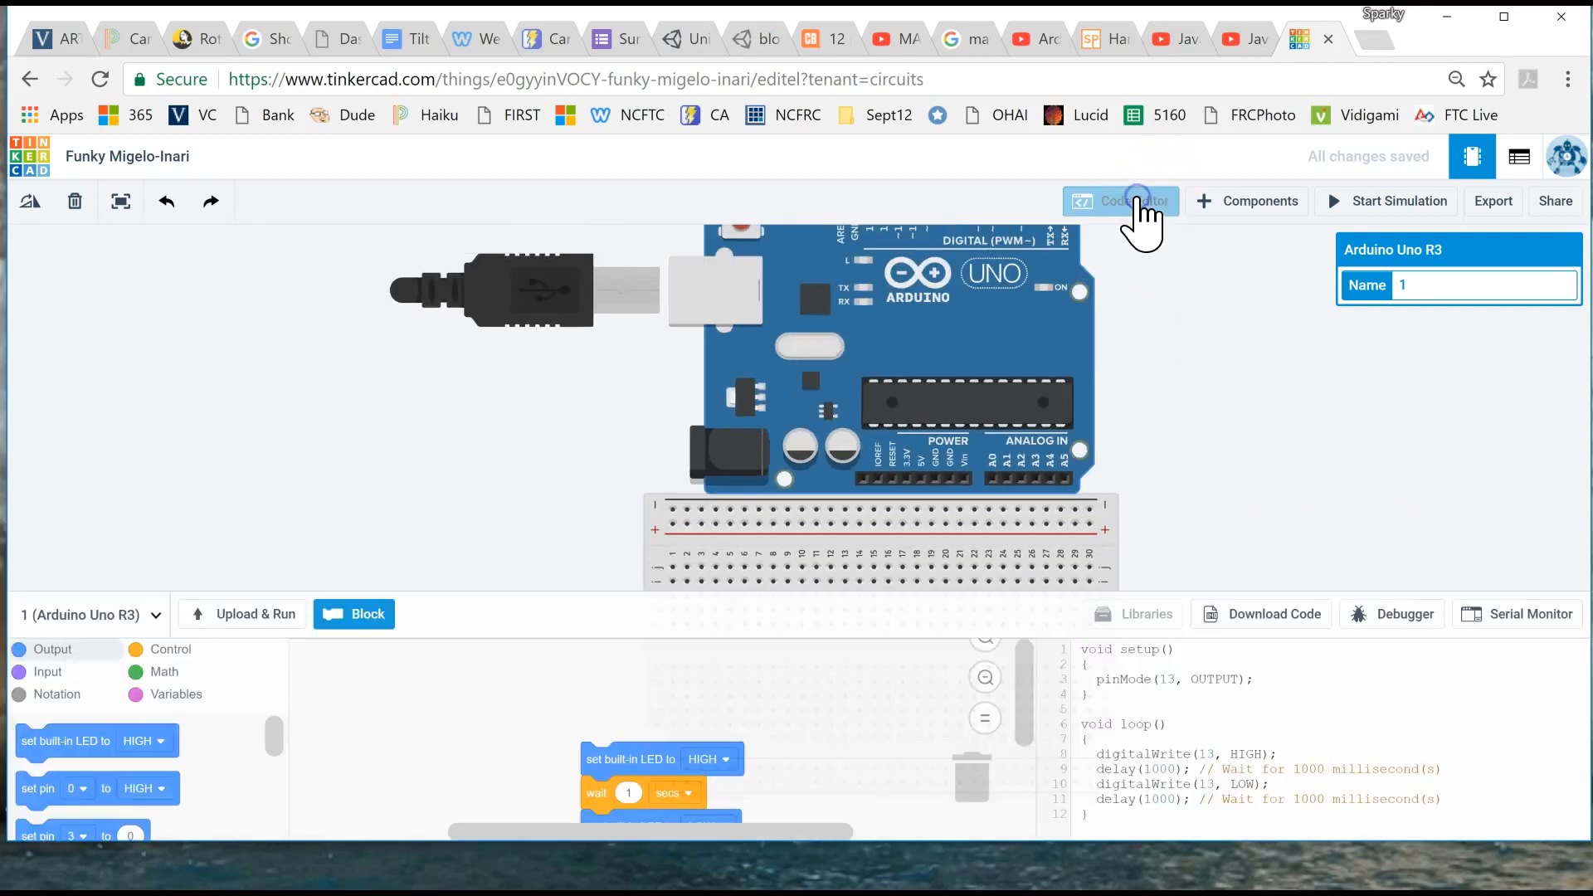
pyautogui.click(344, 619)
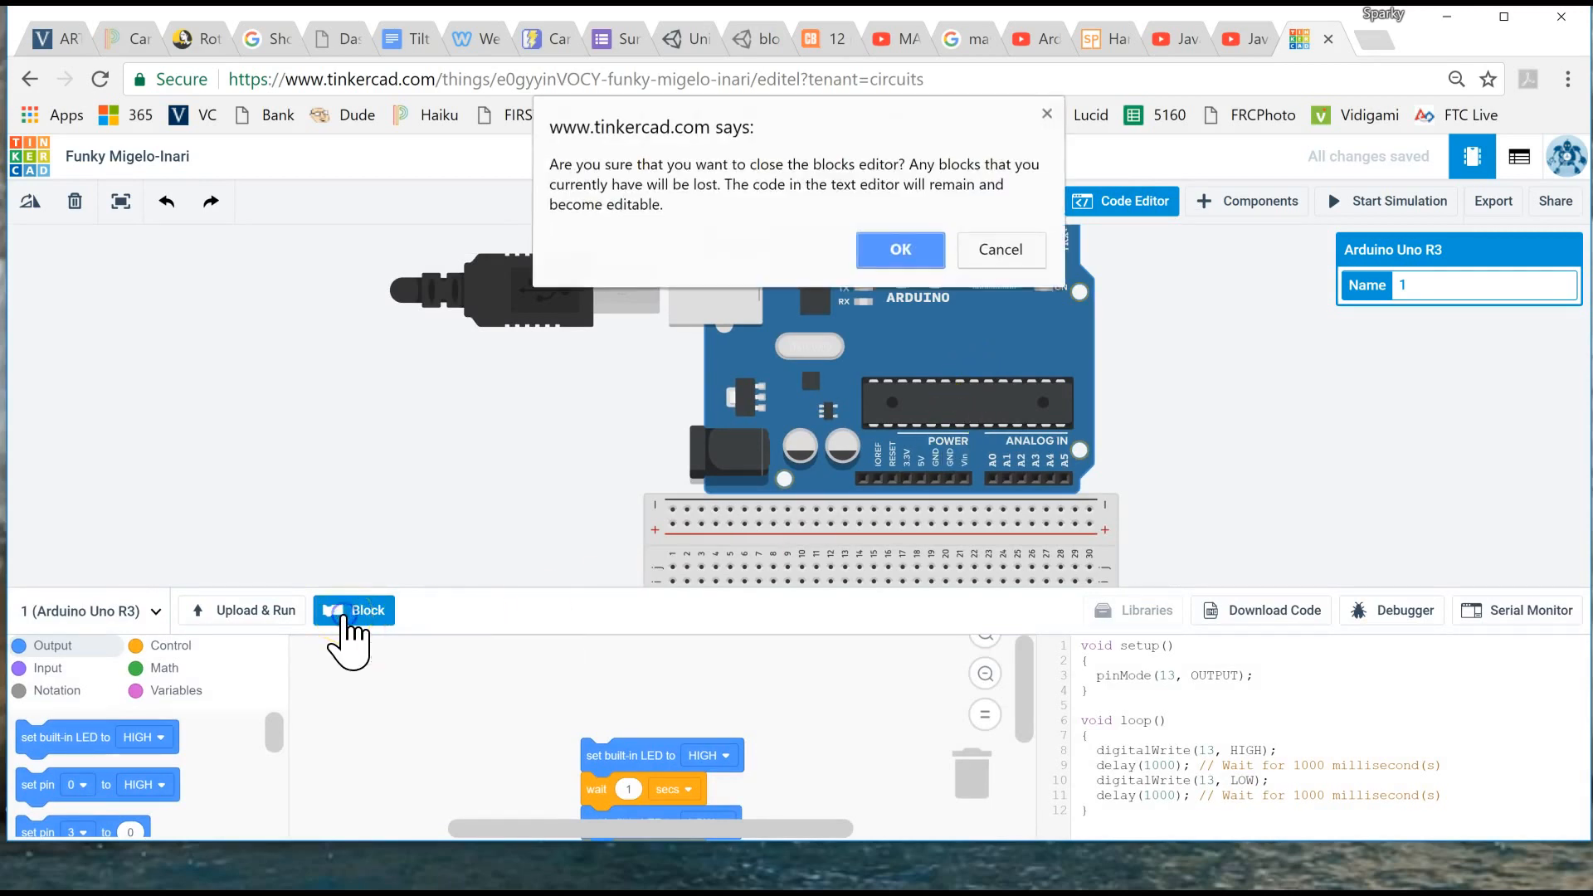
pyautogui.click(901, 245)
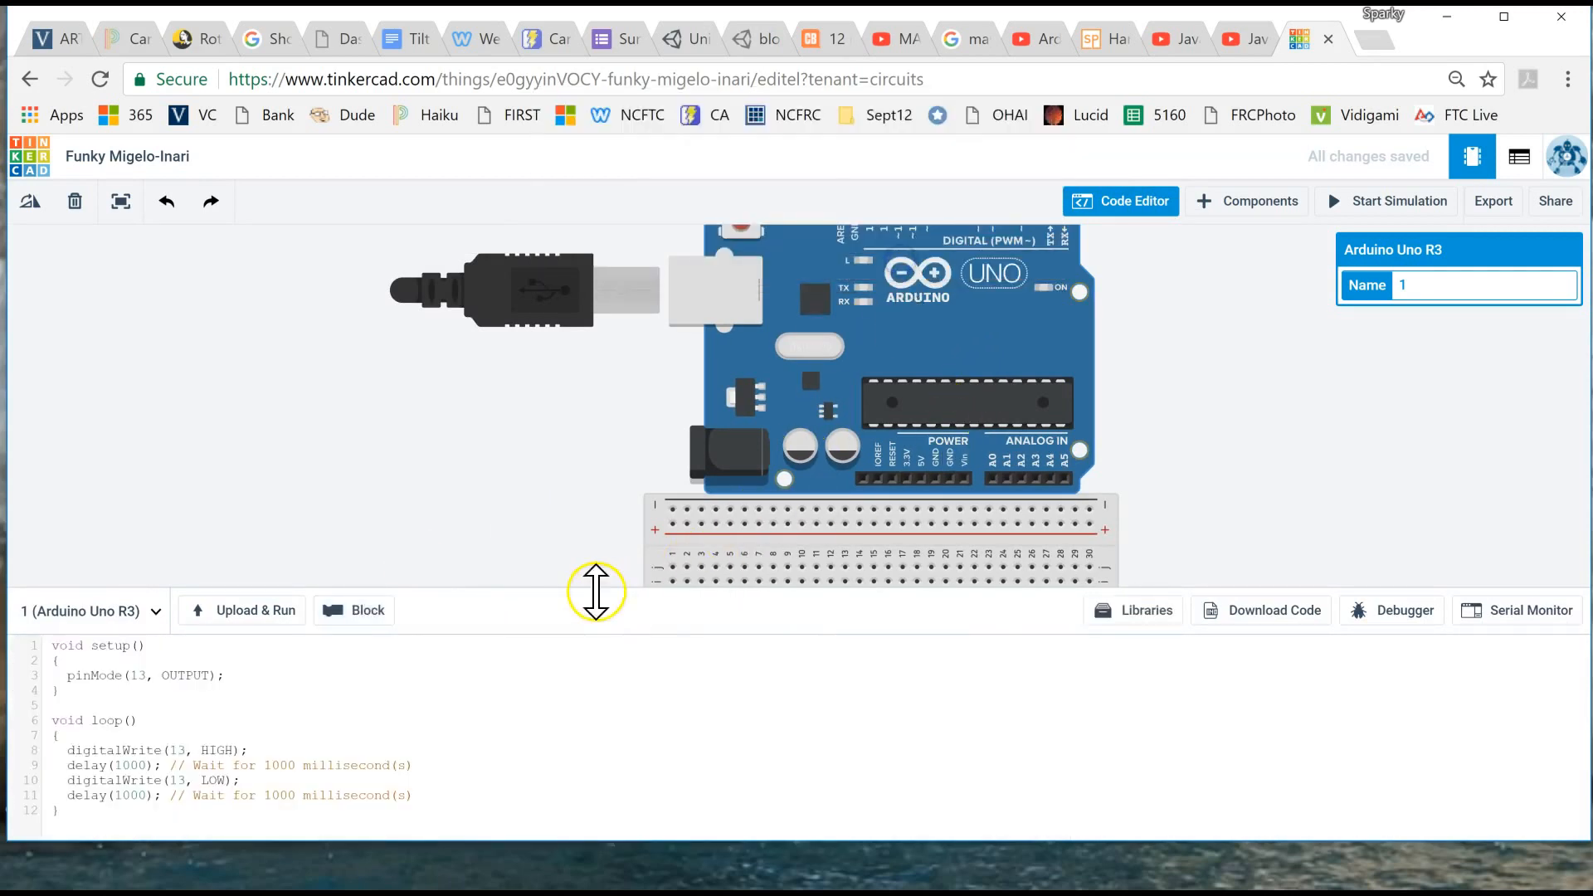
# - Enlarge the code editor and delete all of the default blink code
pyautogui.moveTo(595, 590); pyautogui.dragTo(576, 327)
pyautogui.moveTo(256, 640)
pyautogui.mouseDown()
pyautogui.moveTo(46, 442)
pyautogui.moveTo(48, 378)
pyautogui.mouseUp()
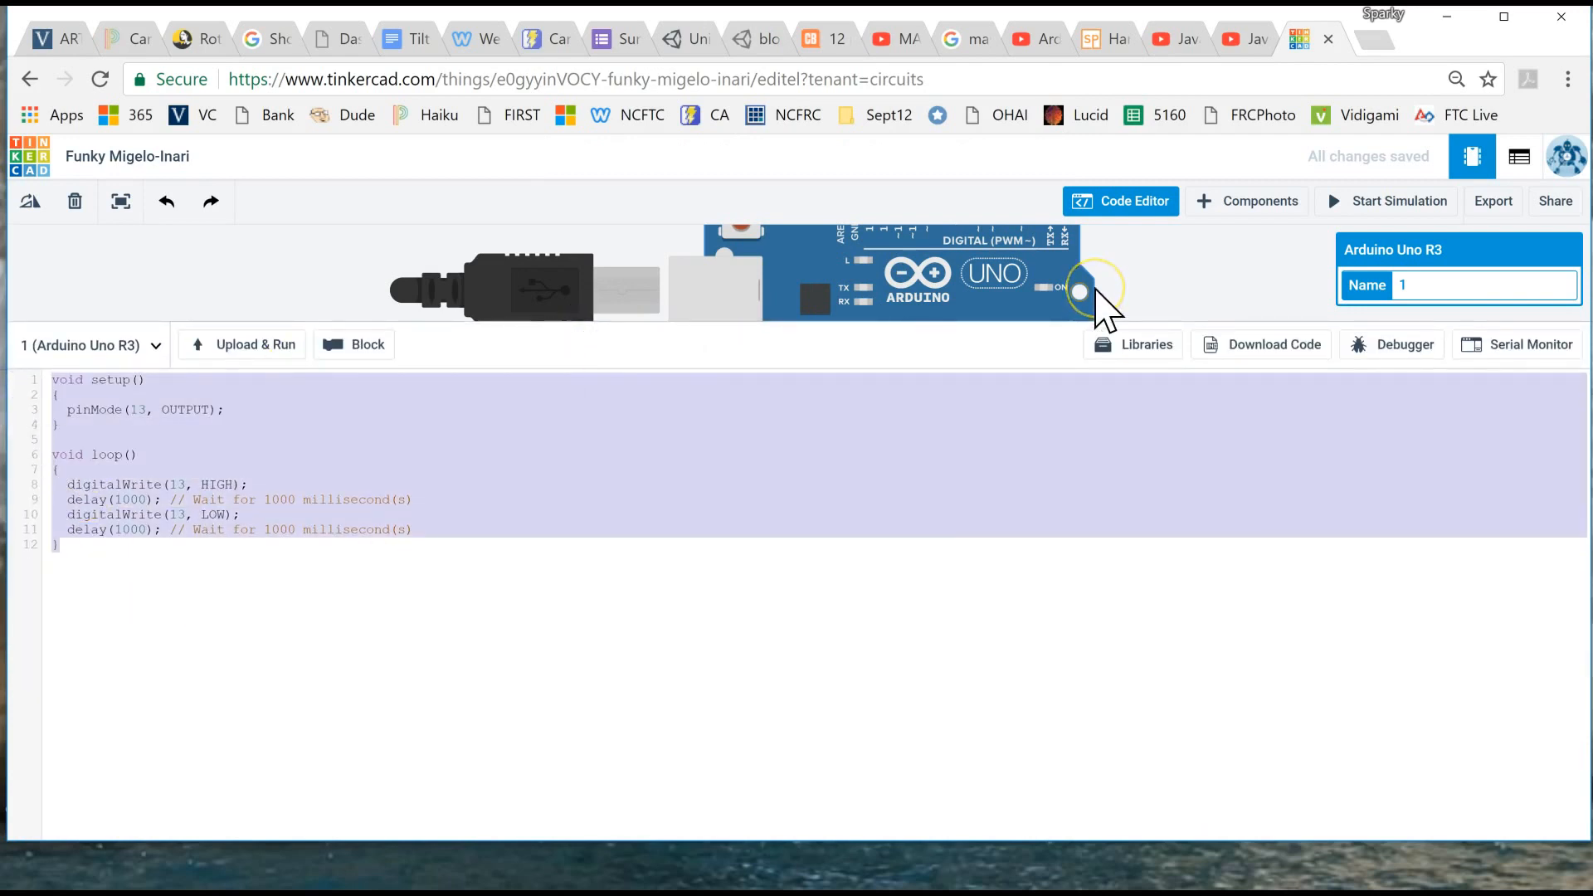
pyautogui.press('BackSpace')
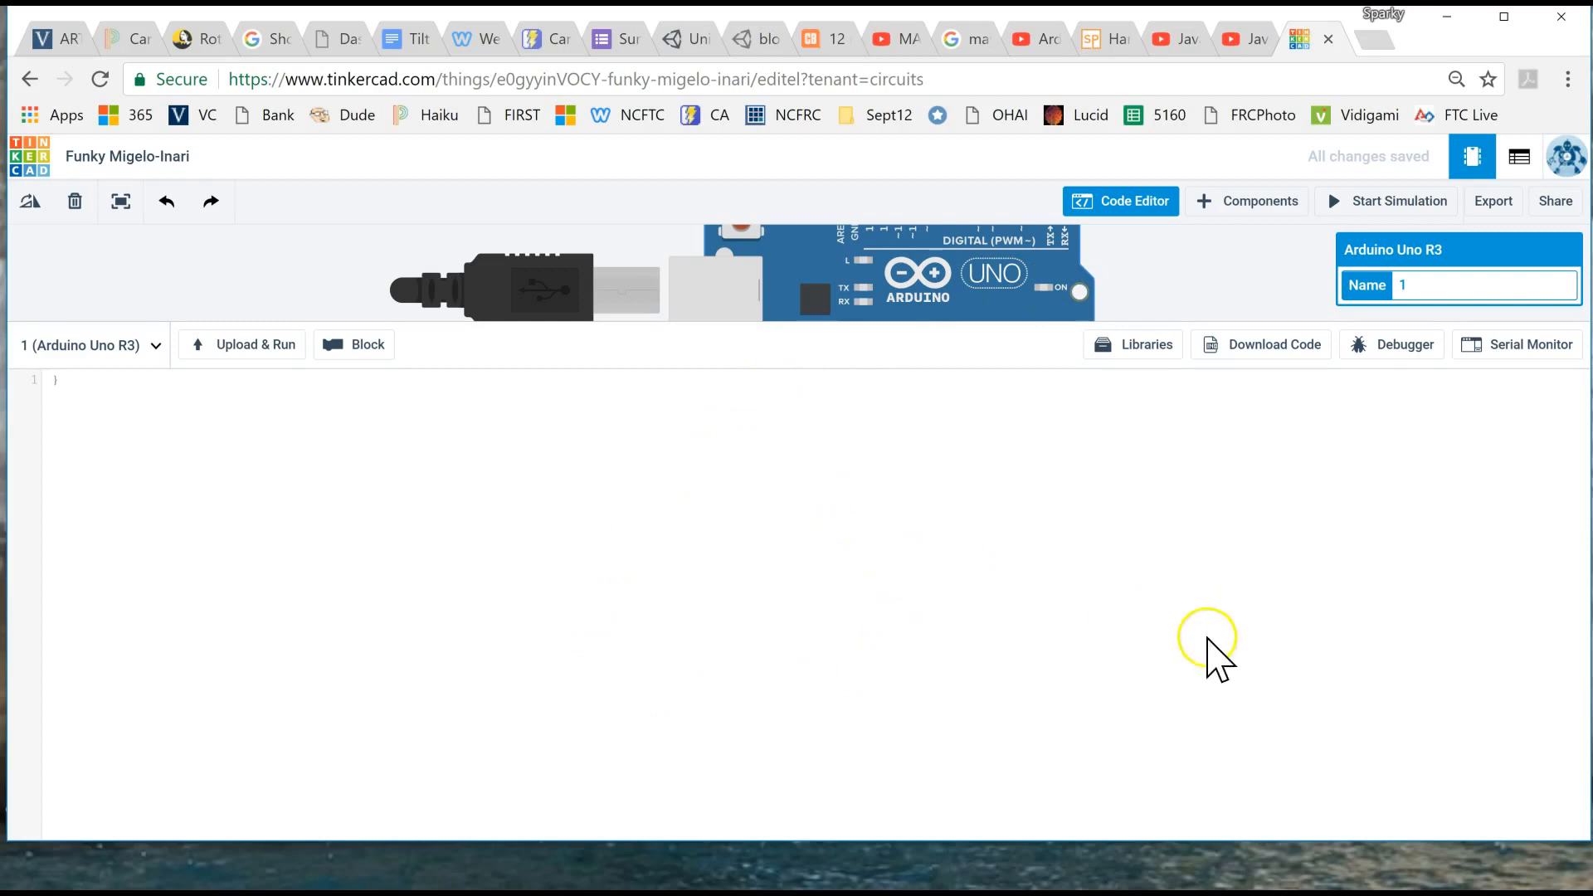
pyautogui.click(92, 391)
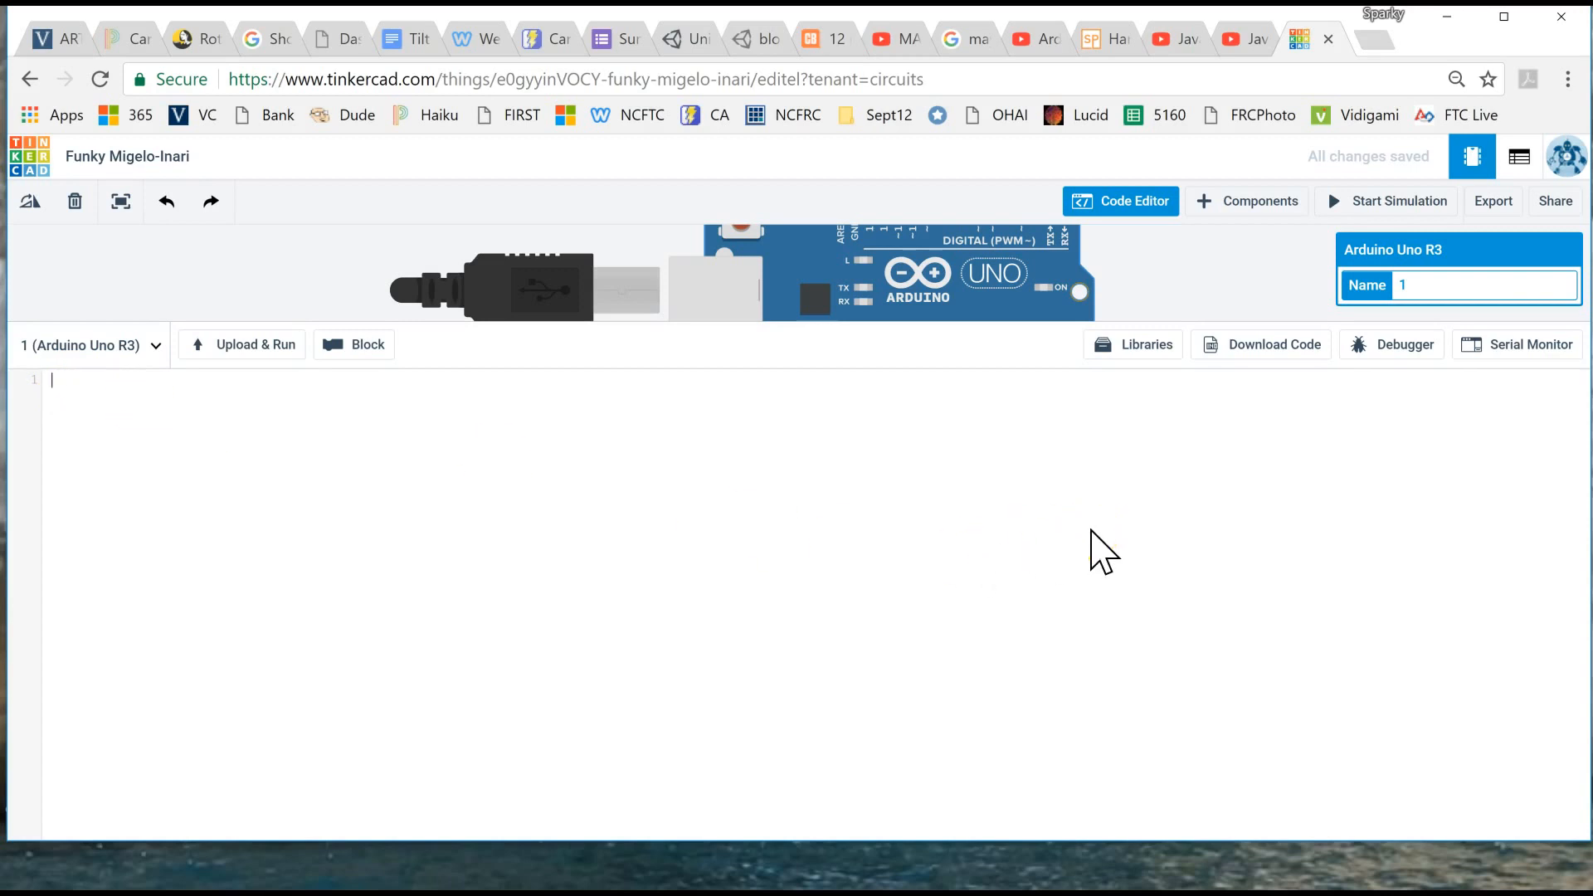
# - Paste the copied strandtest sketch into the empty code editor, check its beginning, and close the editor
pyautogui.hotkey('ctrl', 'v')
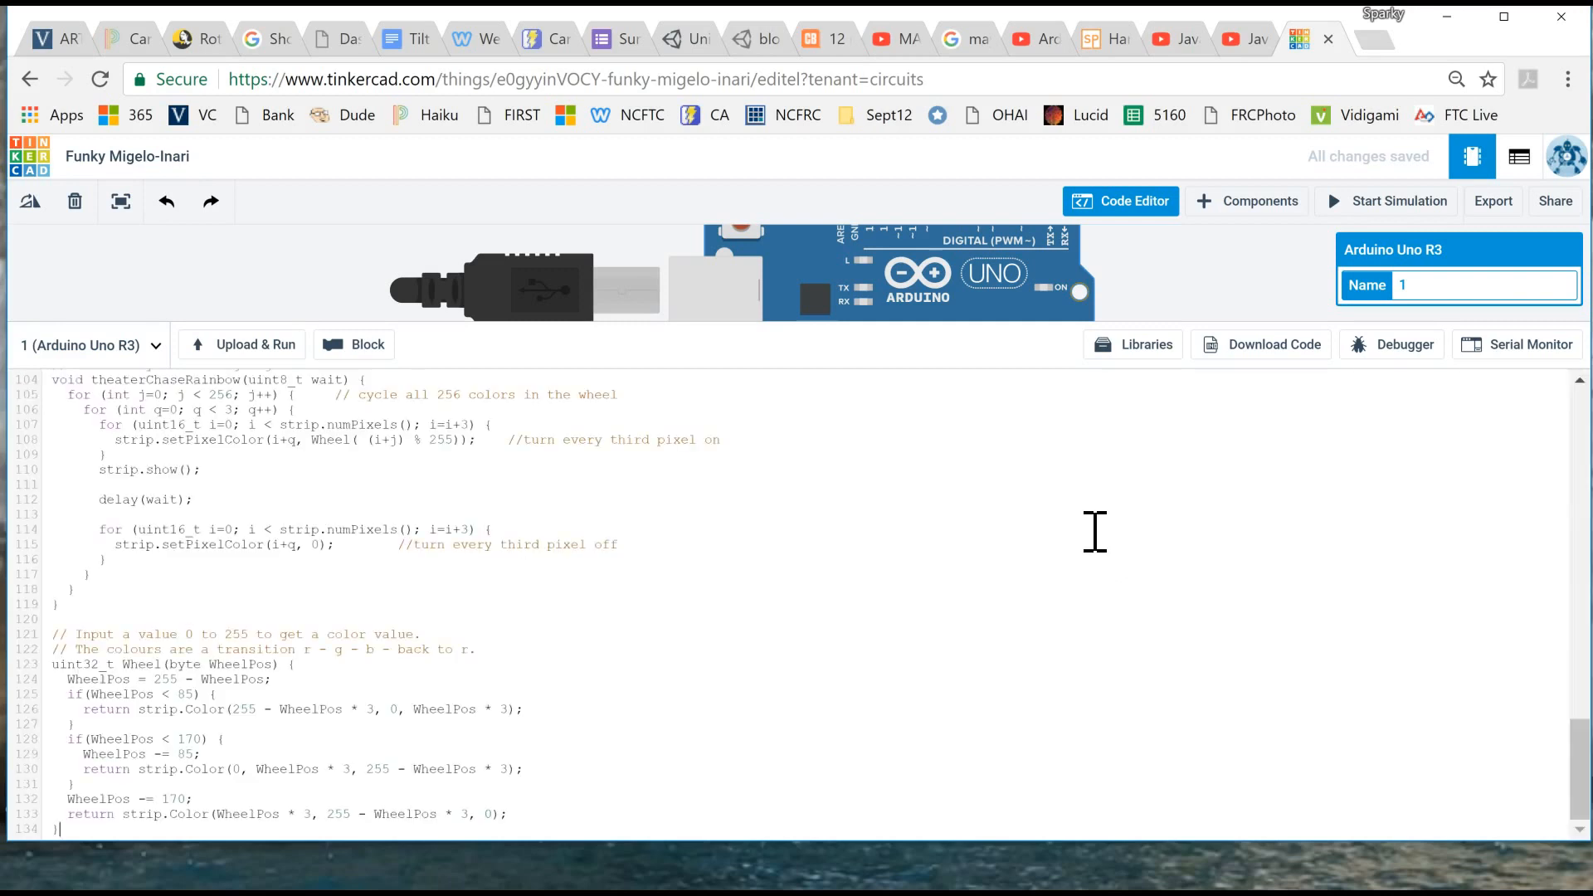
pyautogui.scroll(12, 579, 573)
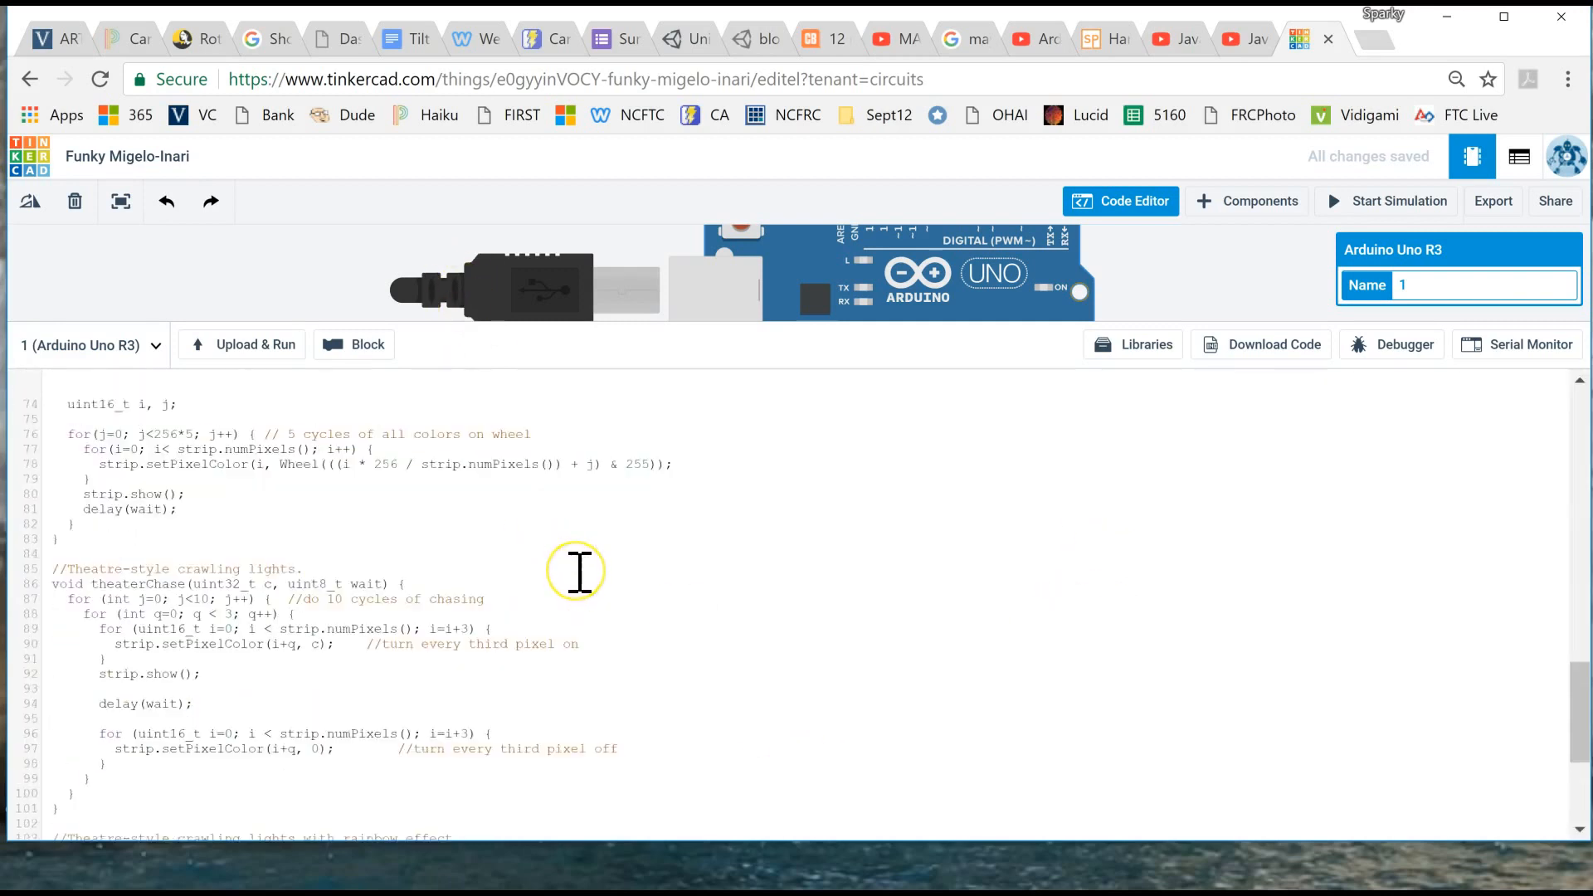
pyautogui.scroll(7, 579, 572)
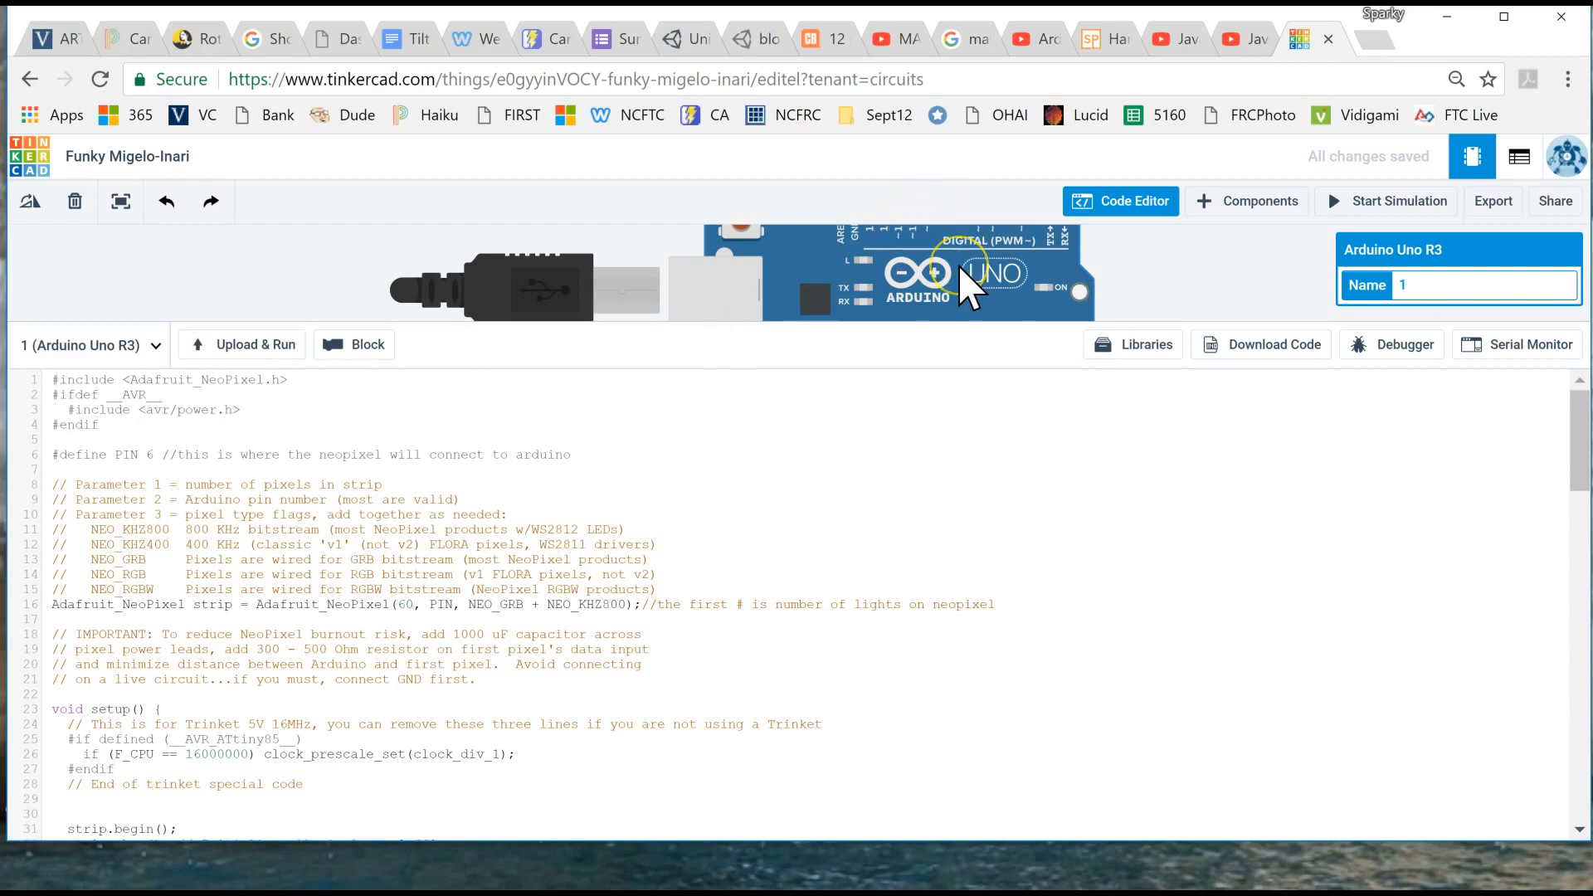
pyautogui.click(1135, 204)
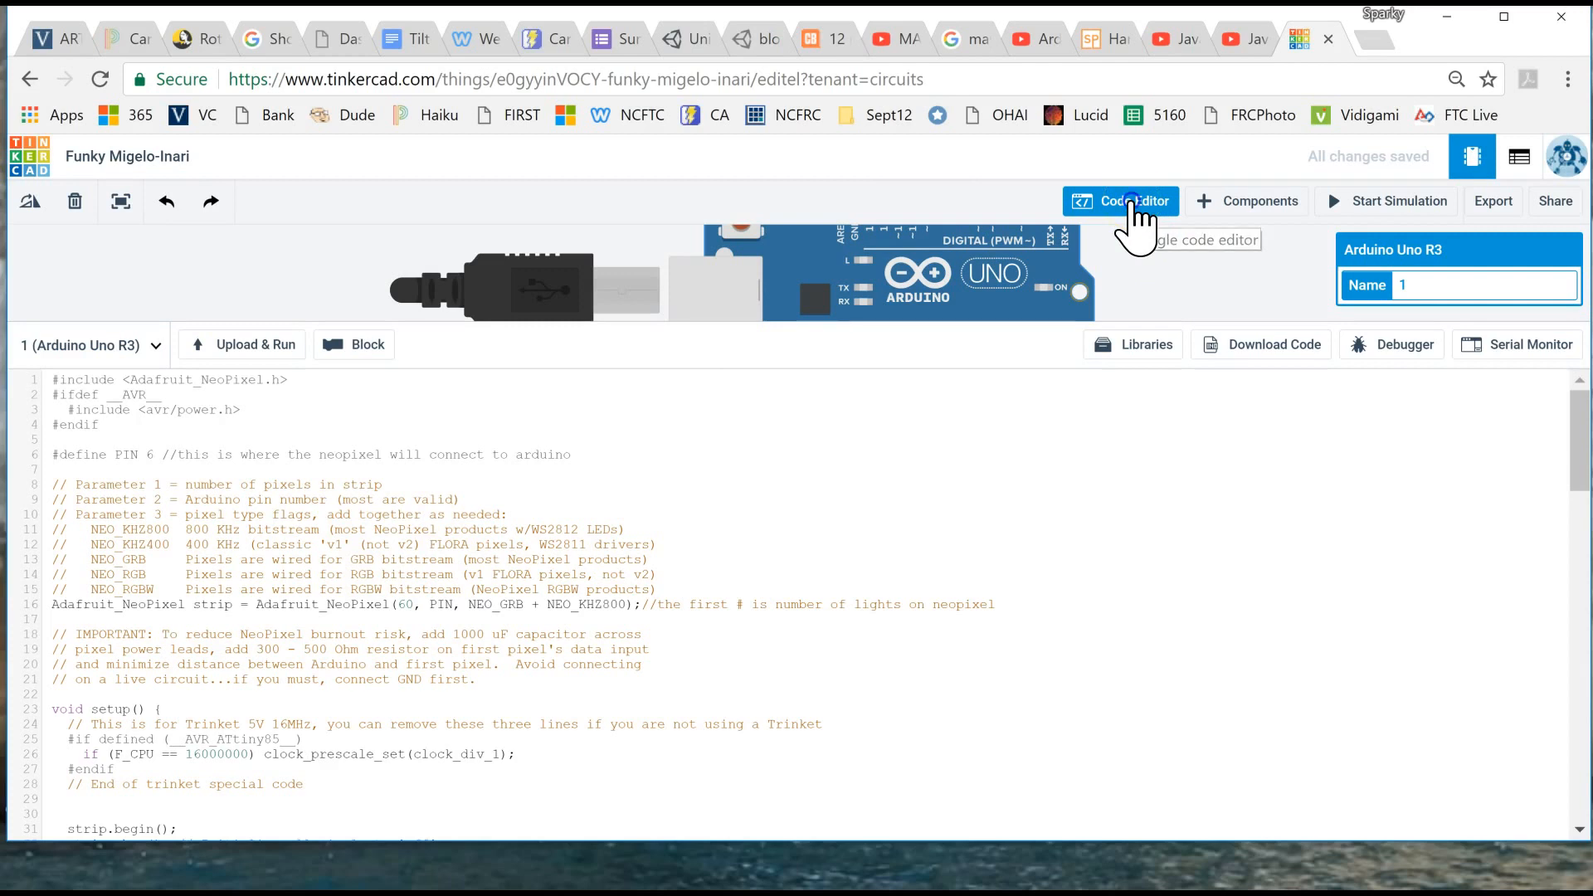
pyautogui.click(1131, 202)
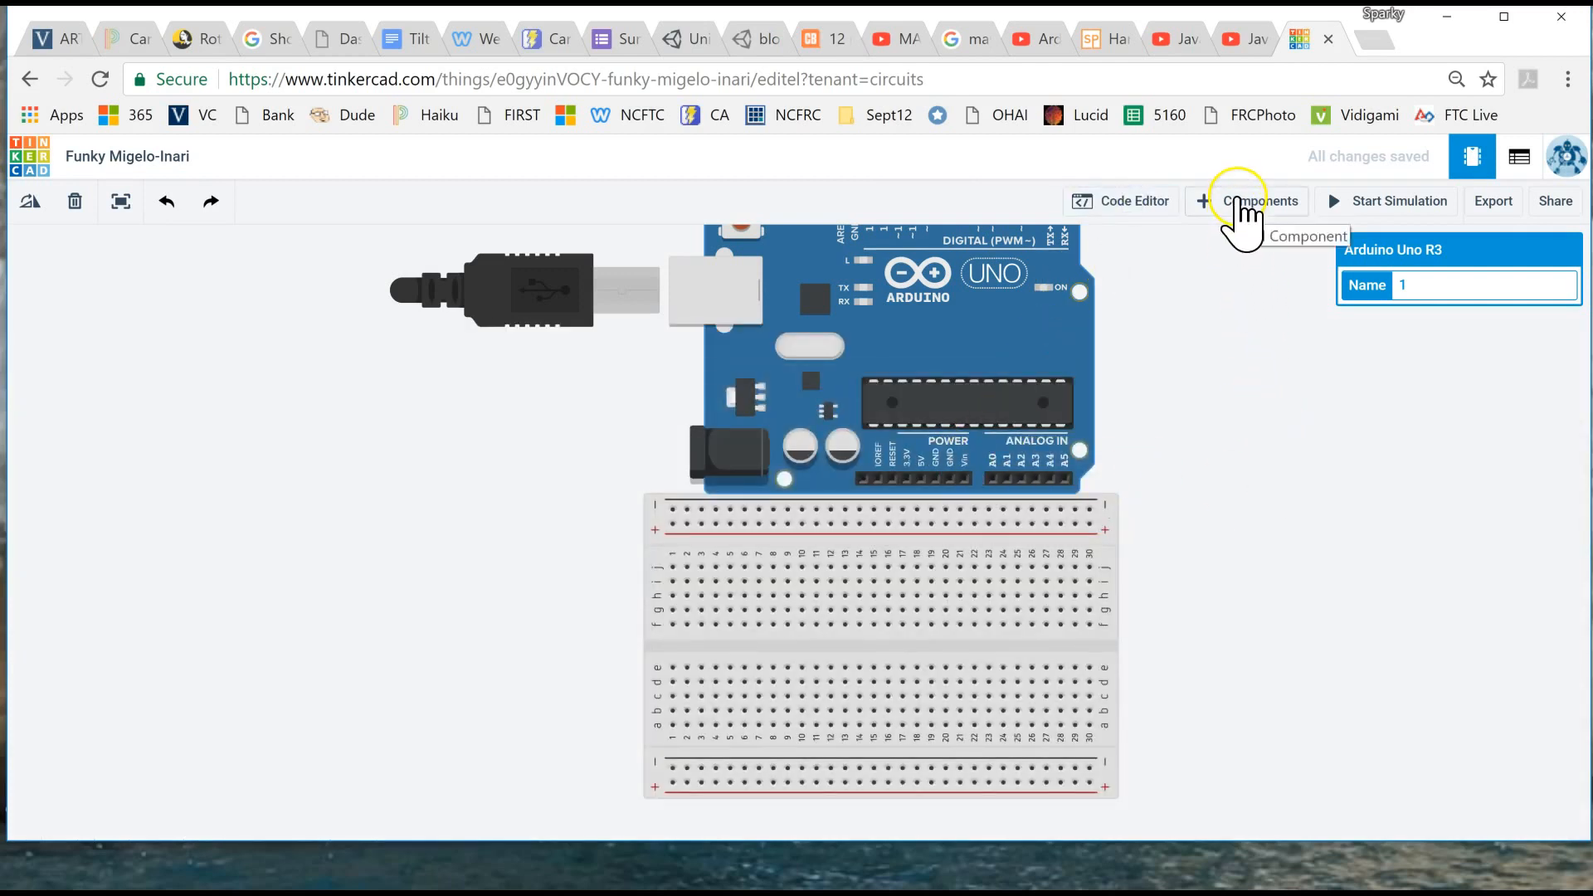
# - Reopen the component library and switch it from the basic components to all components
pyautogui.click(1242, 207)
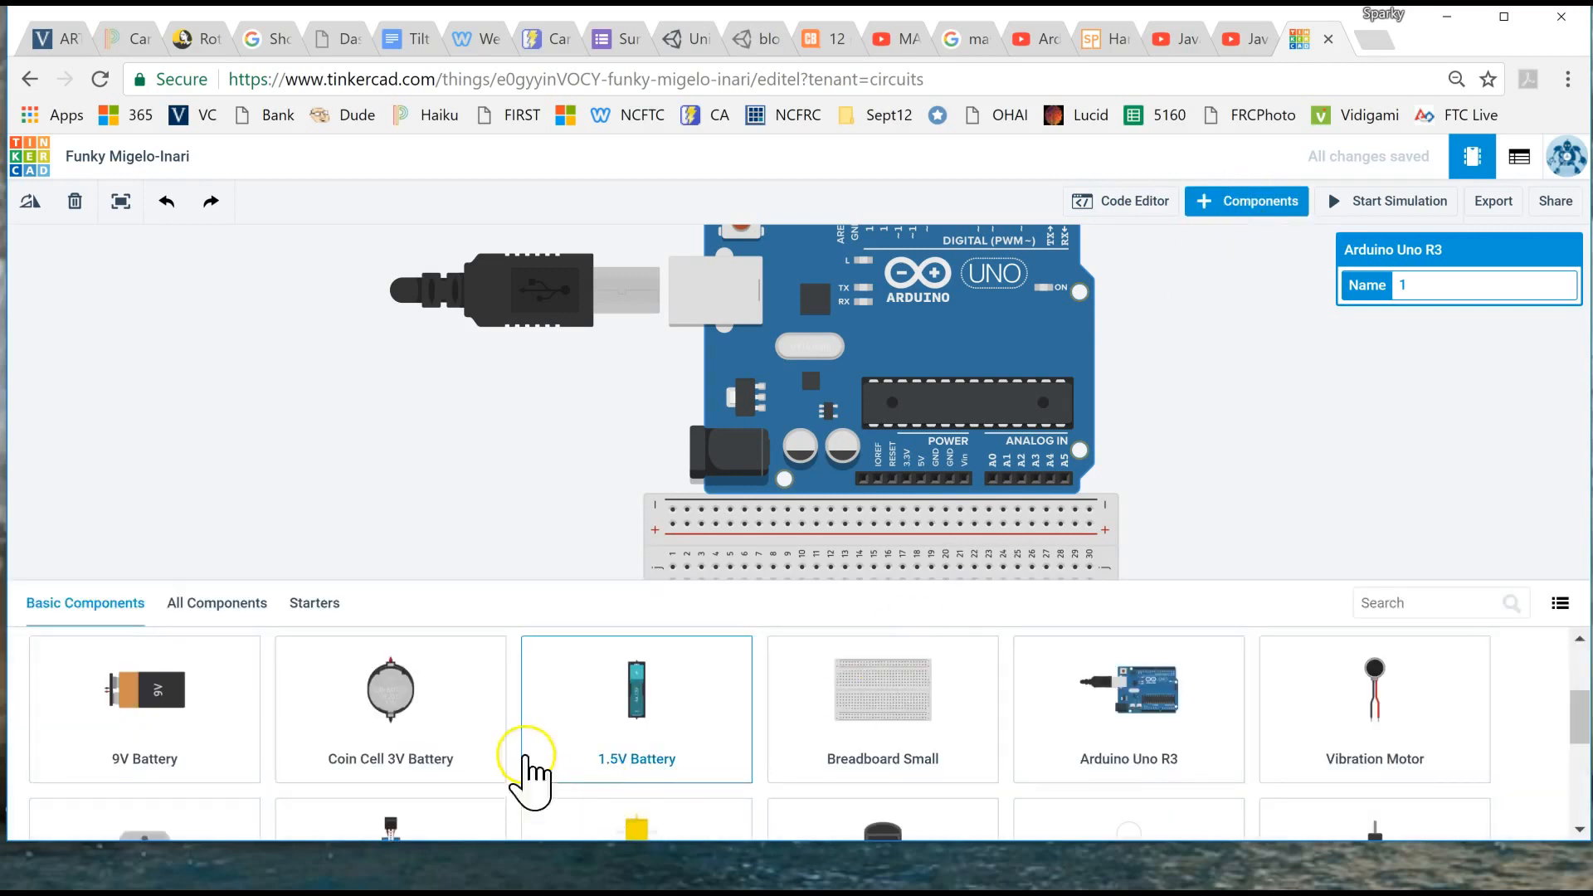
pyautogui.scroll(-4, 528, 730)
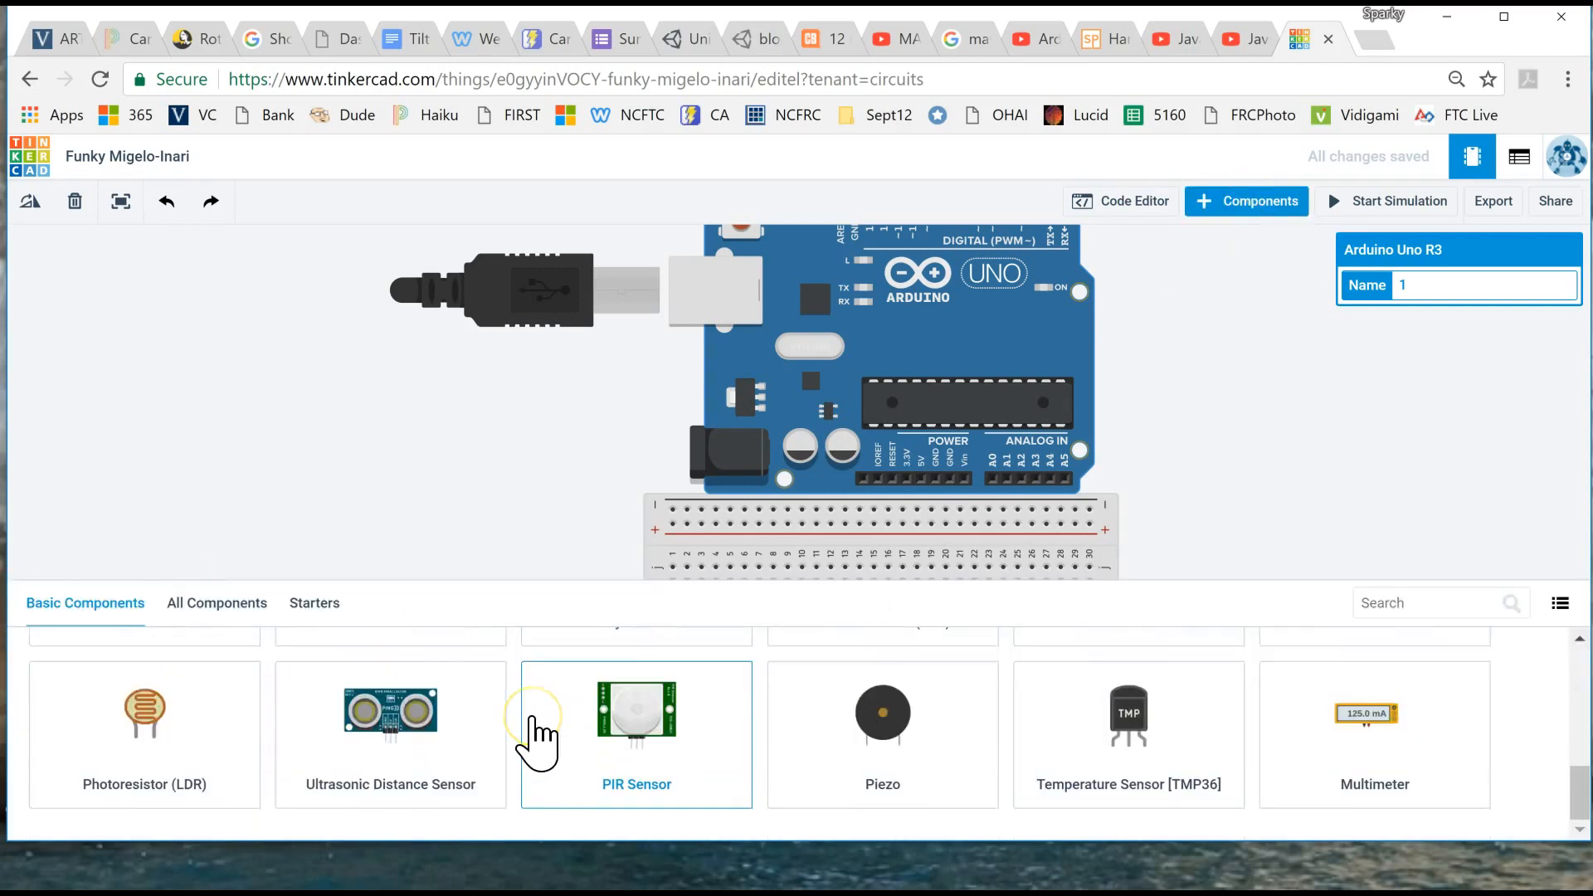
pyautogui.scroll(5, 531, 730)
pyautogui.click(215, 600)
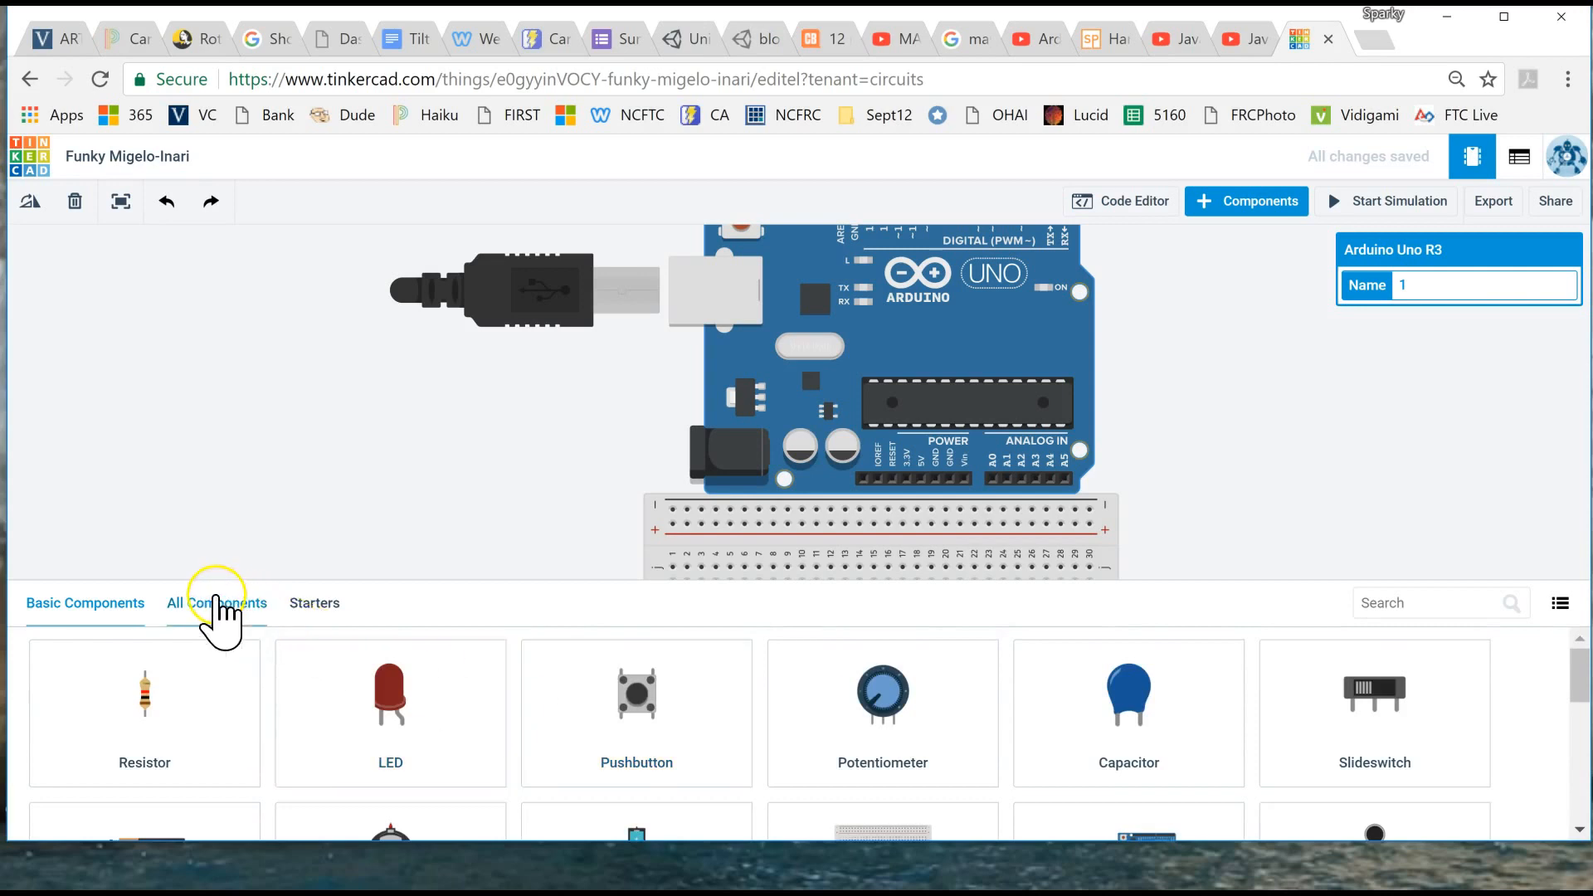
pyautogui.scroll(-3, 672, 755)
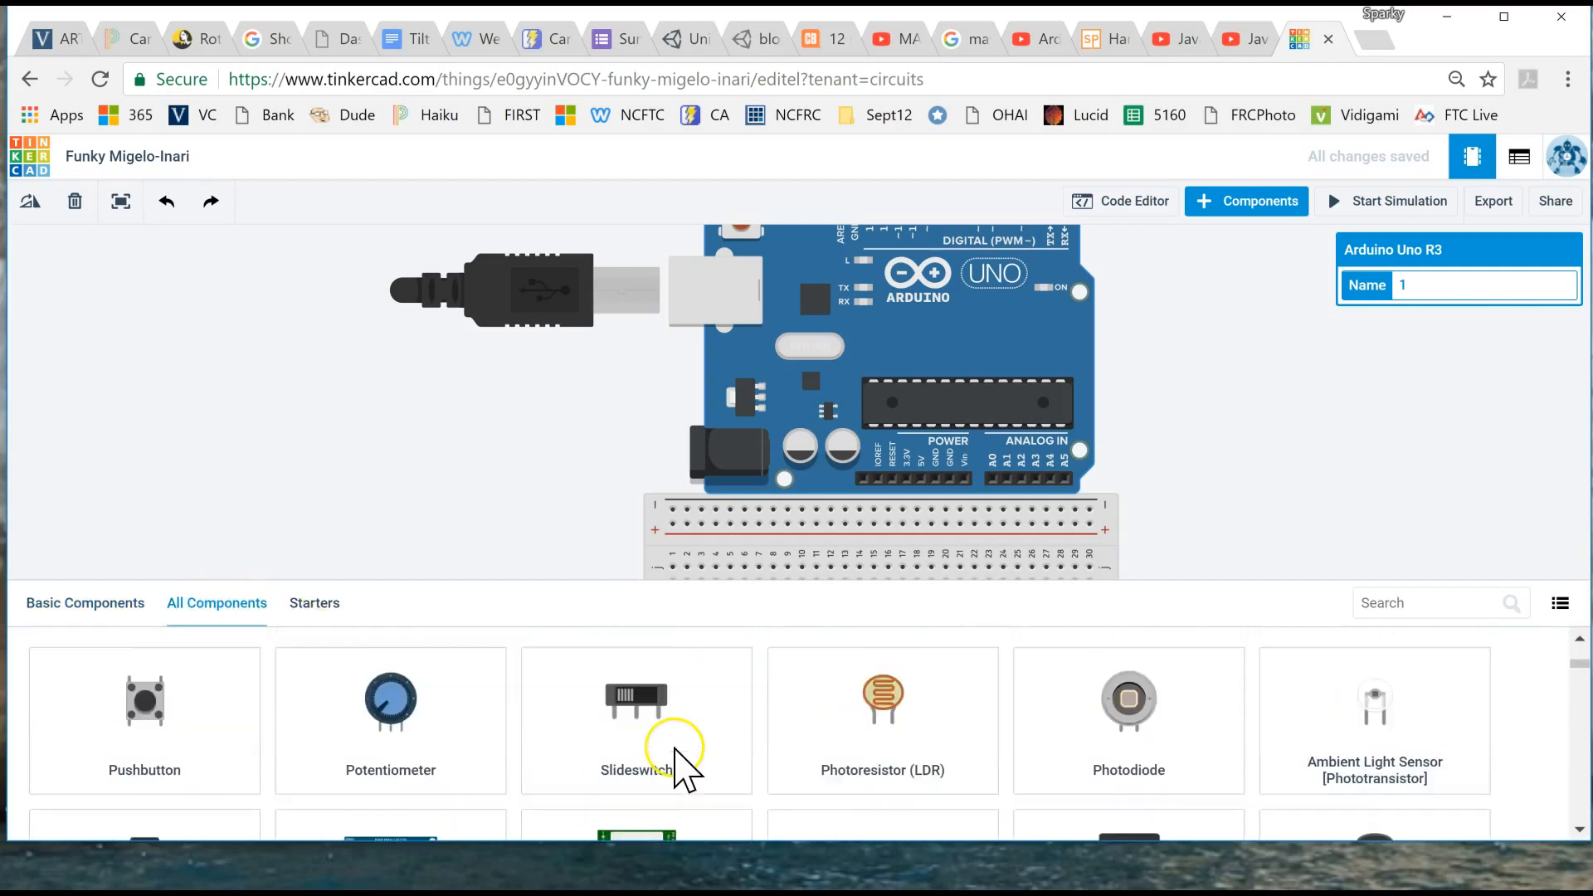
pyautogui.scroll(2, 581, 730)
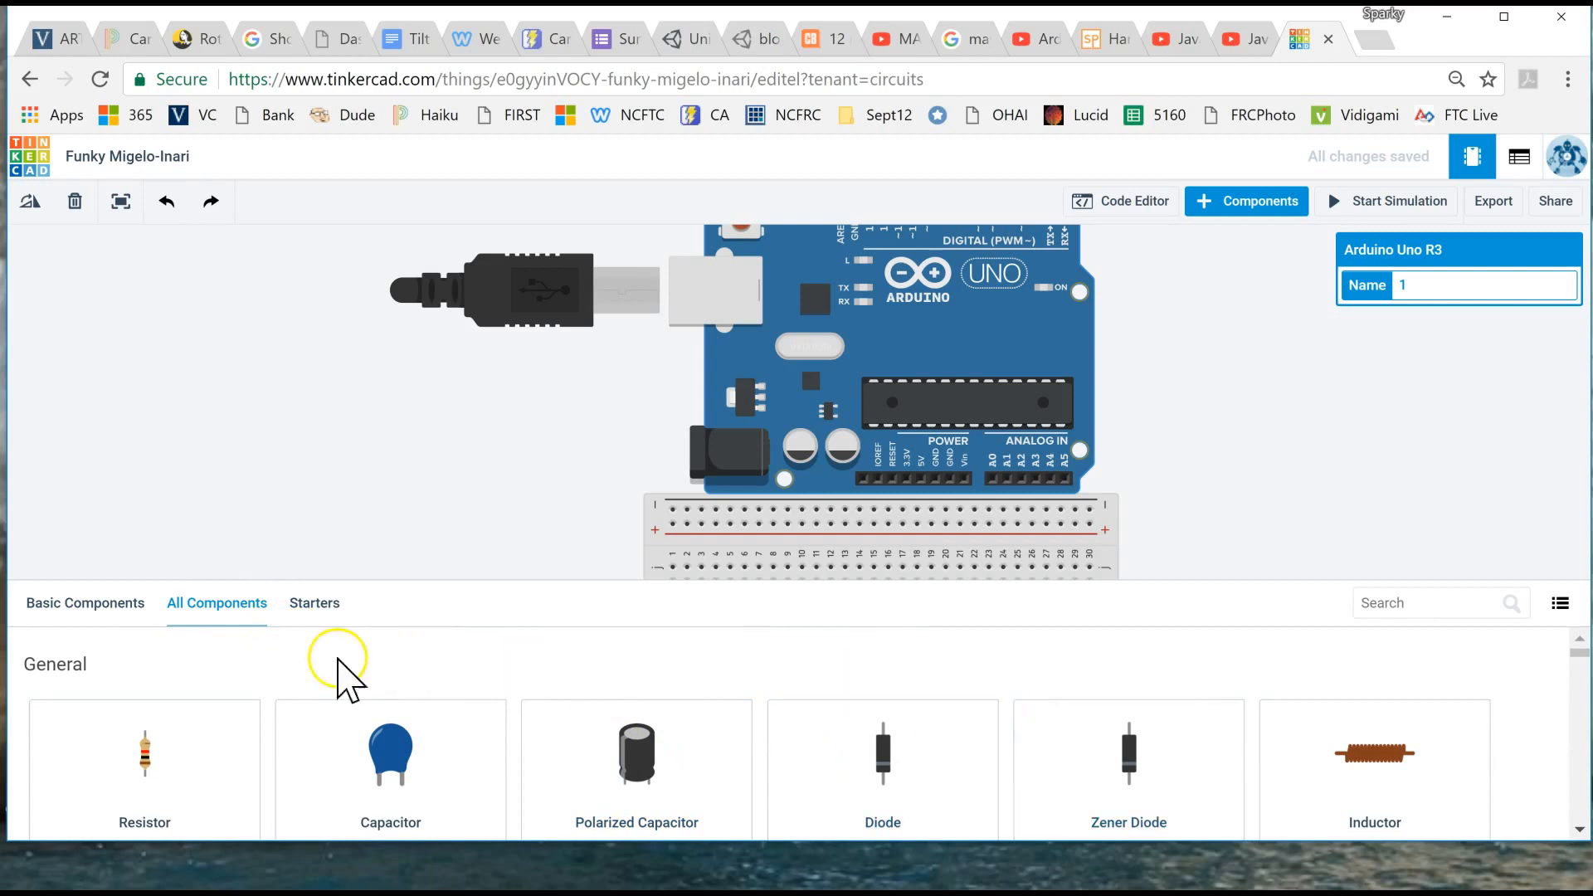
# - Search the components for "neo", place a NeoPixel Ring 24 beside the breadboard, and hide the component library
pyautogui.click(1438, 600)
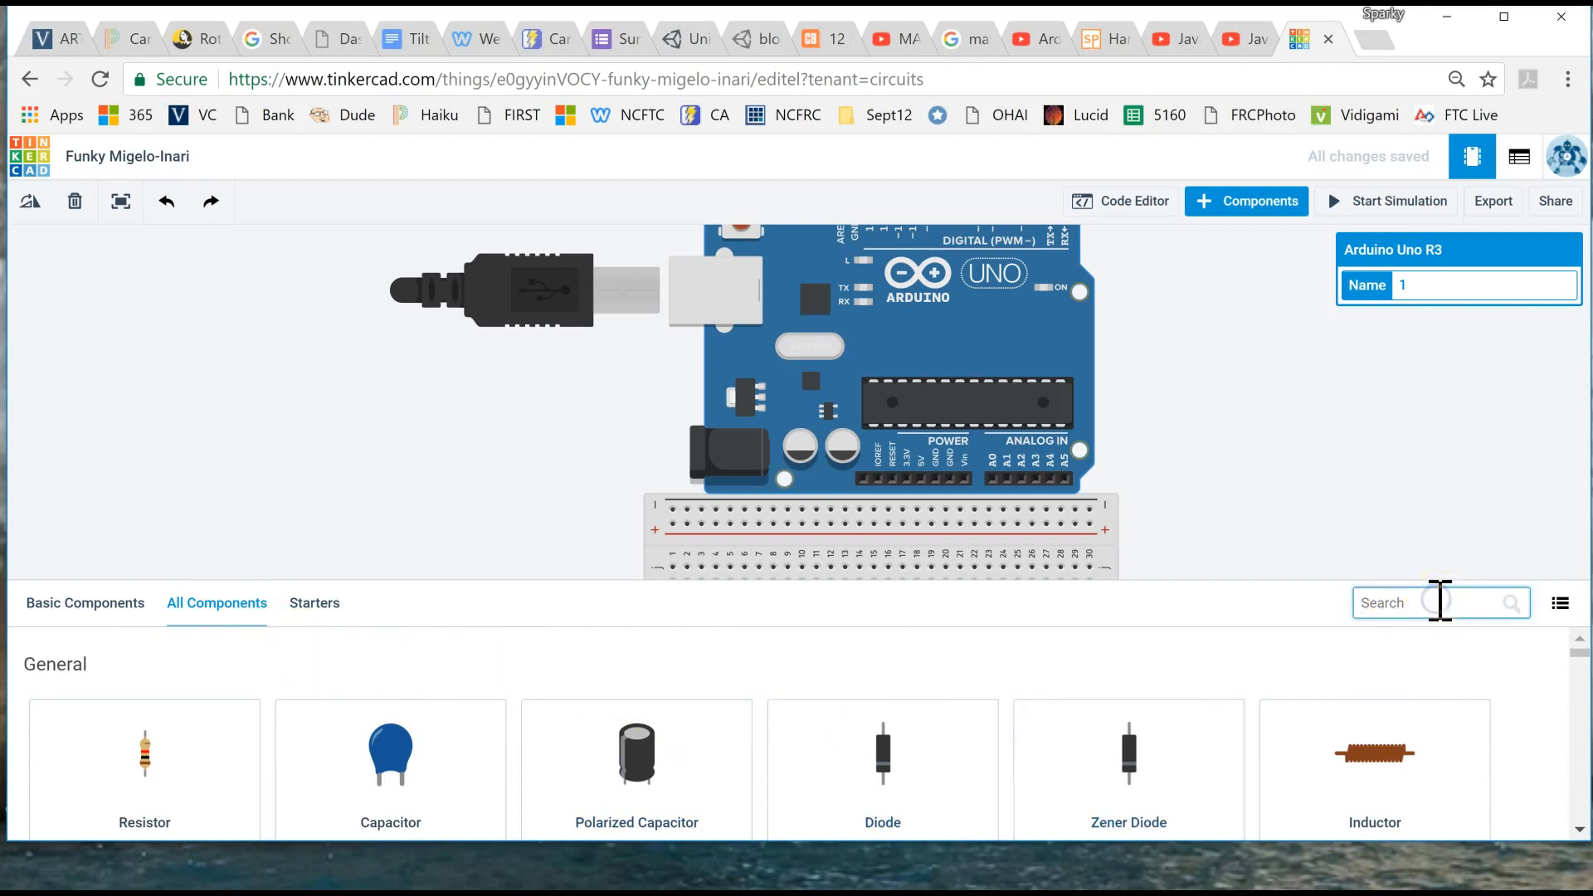
pyautogui.write('neo')
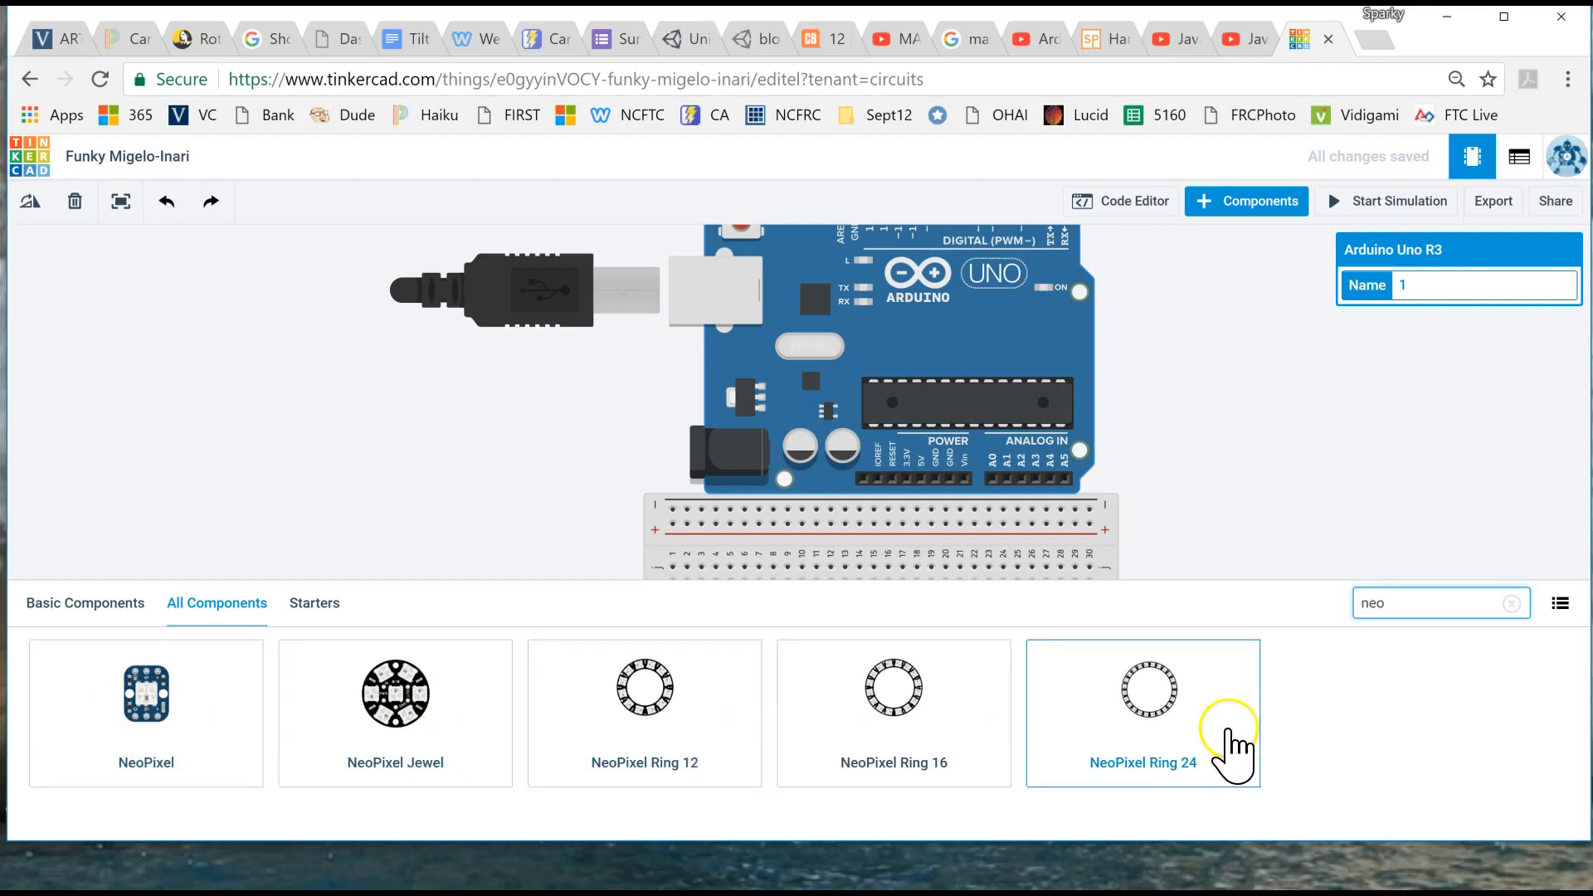
pyautogui.moveTo(538, 564); pyautogui.dragTo(393, 575)
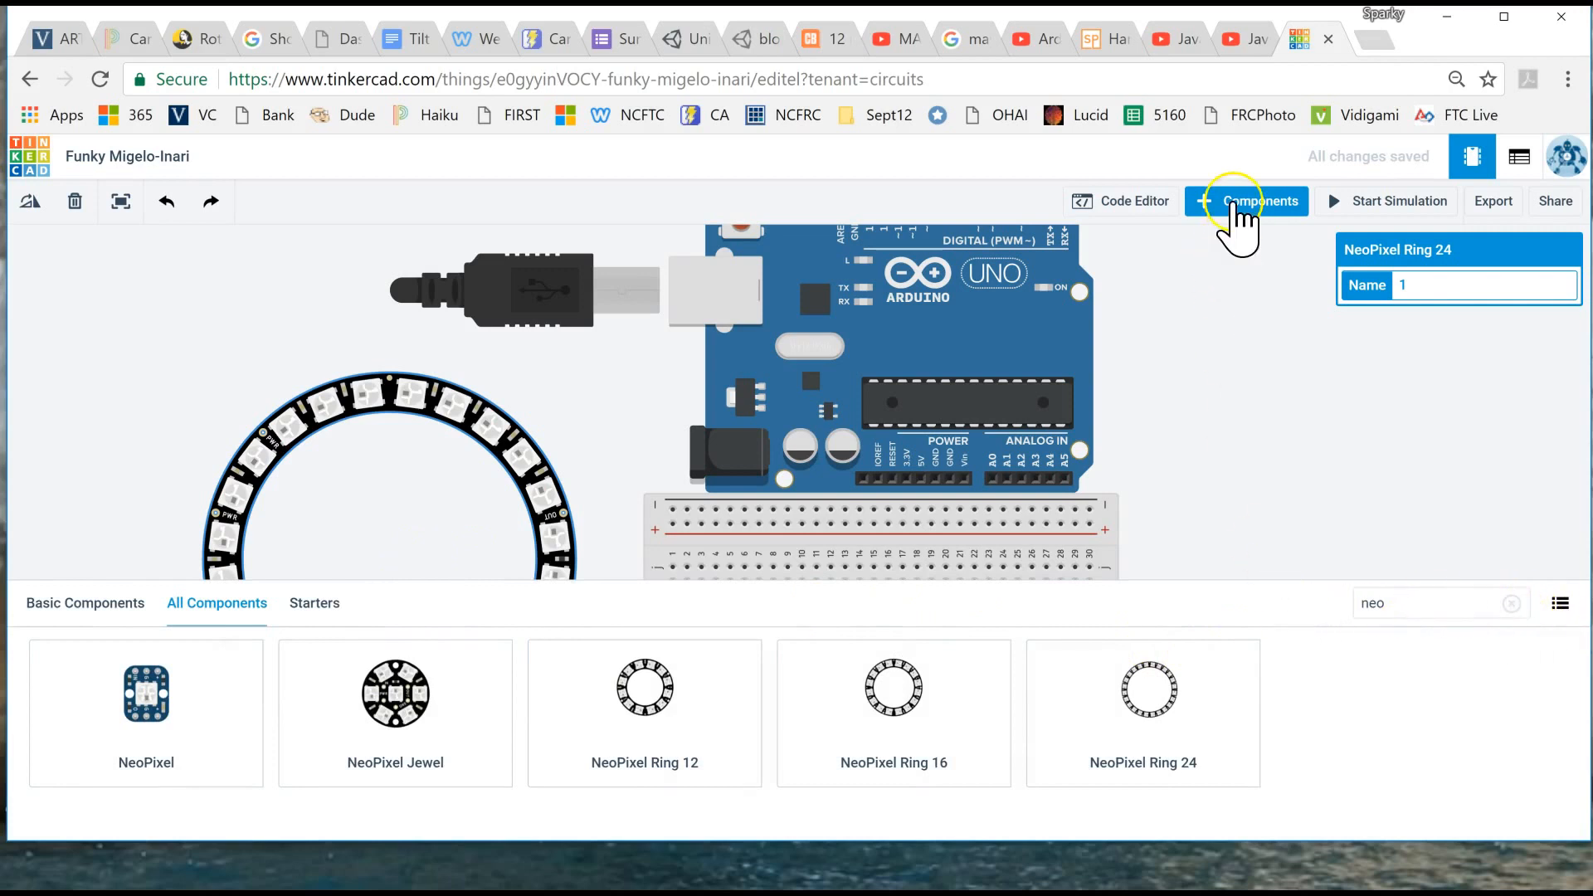
pyautogui.click(1233, 201)
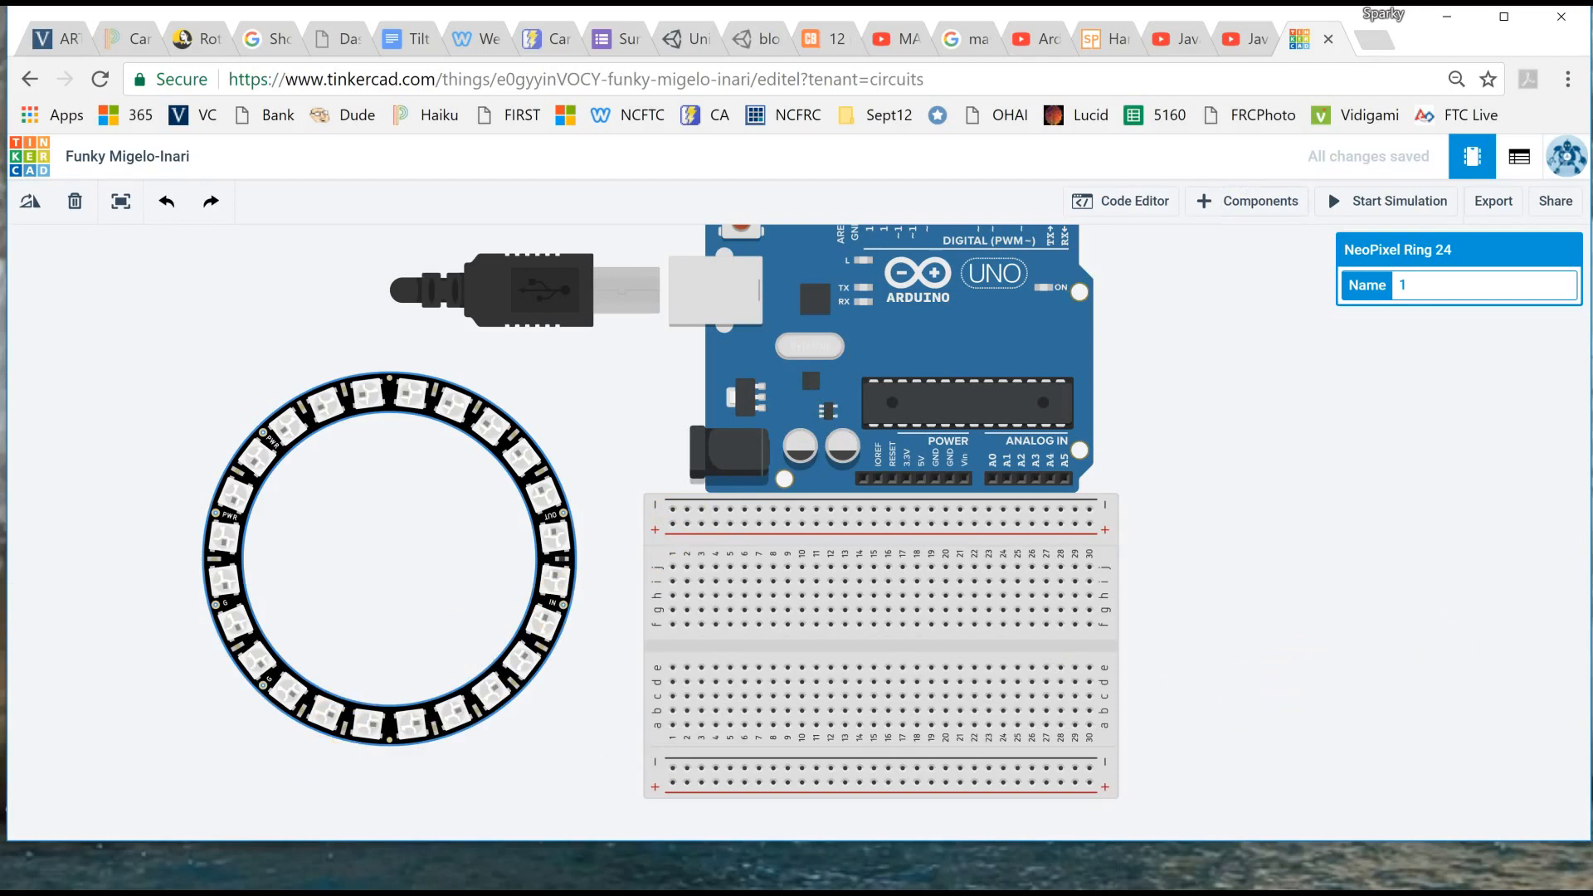
# - Run a wire from the NeoPixel ring's PWR pin to column 1 of the breadboard's upper positive rail
pyautogui.moveTo(1394, 470); pyautogui.dragTo(1343, 515)
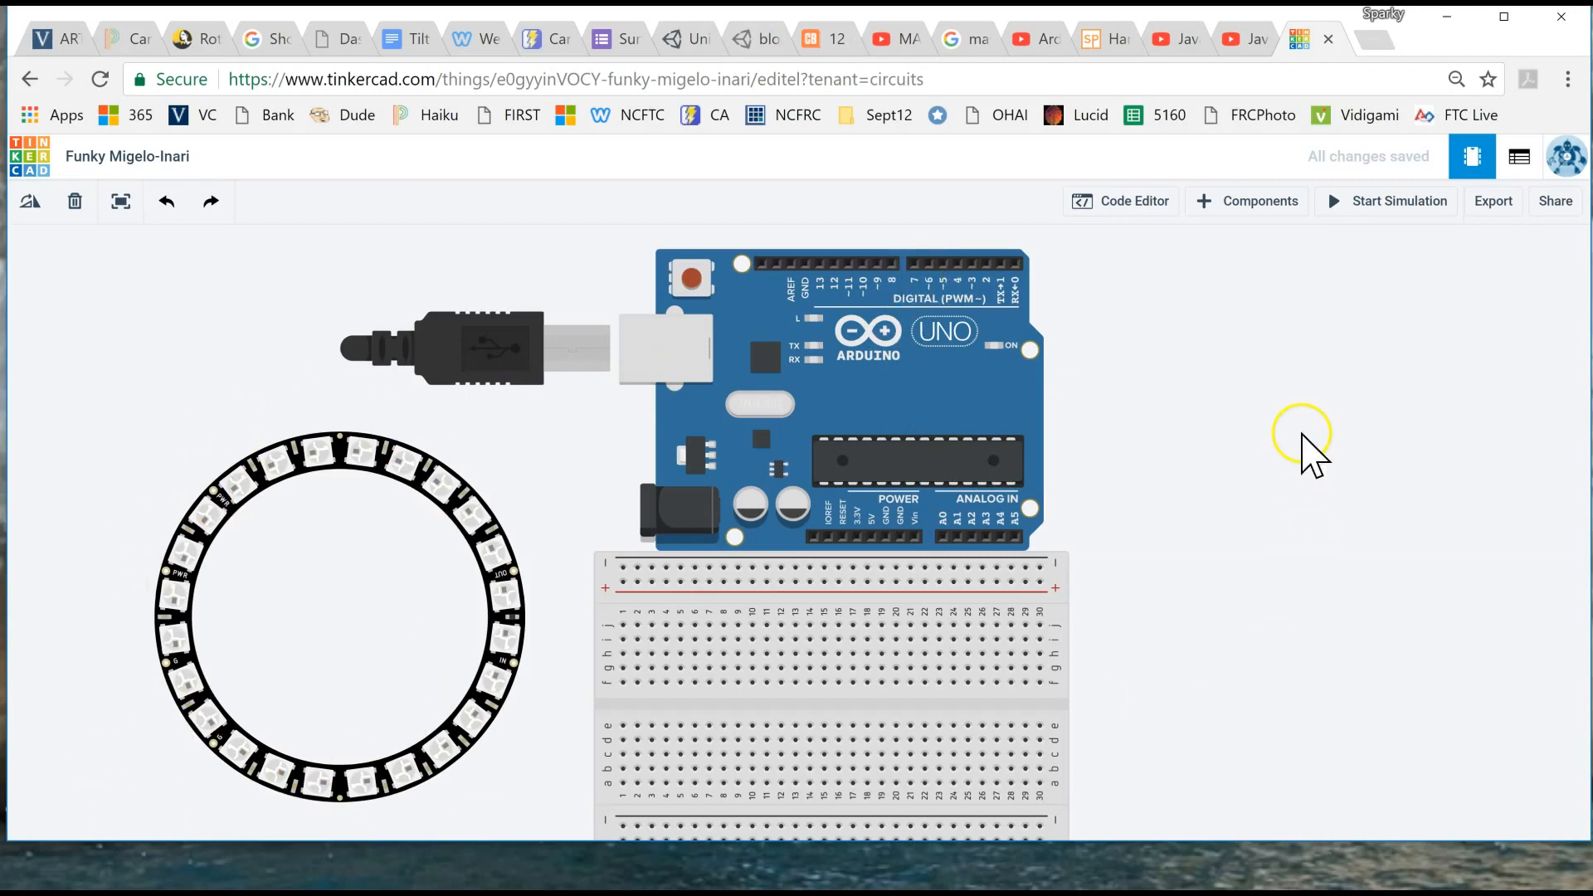
pyautogui.click(1074, 262)
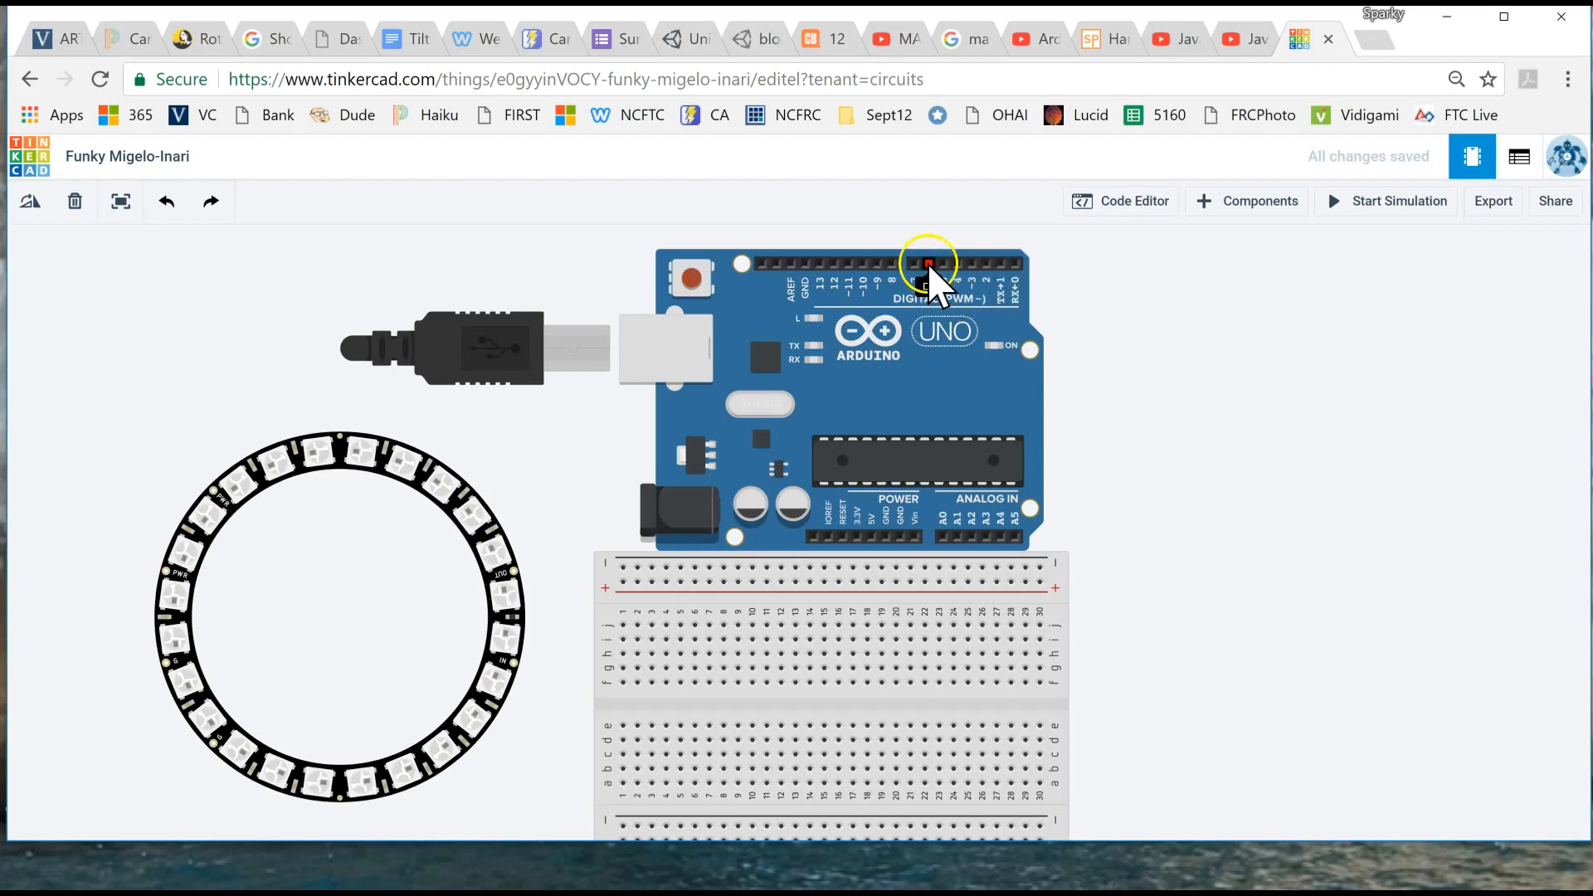
pyautogui.scroll(3, 309, 635)
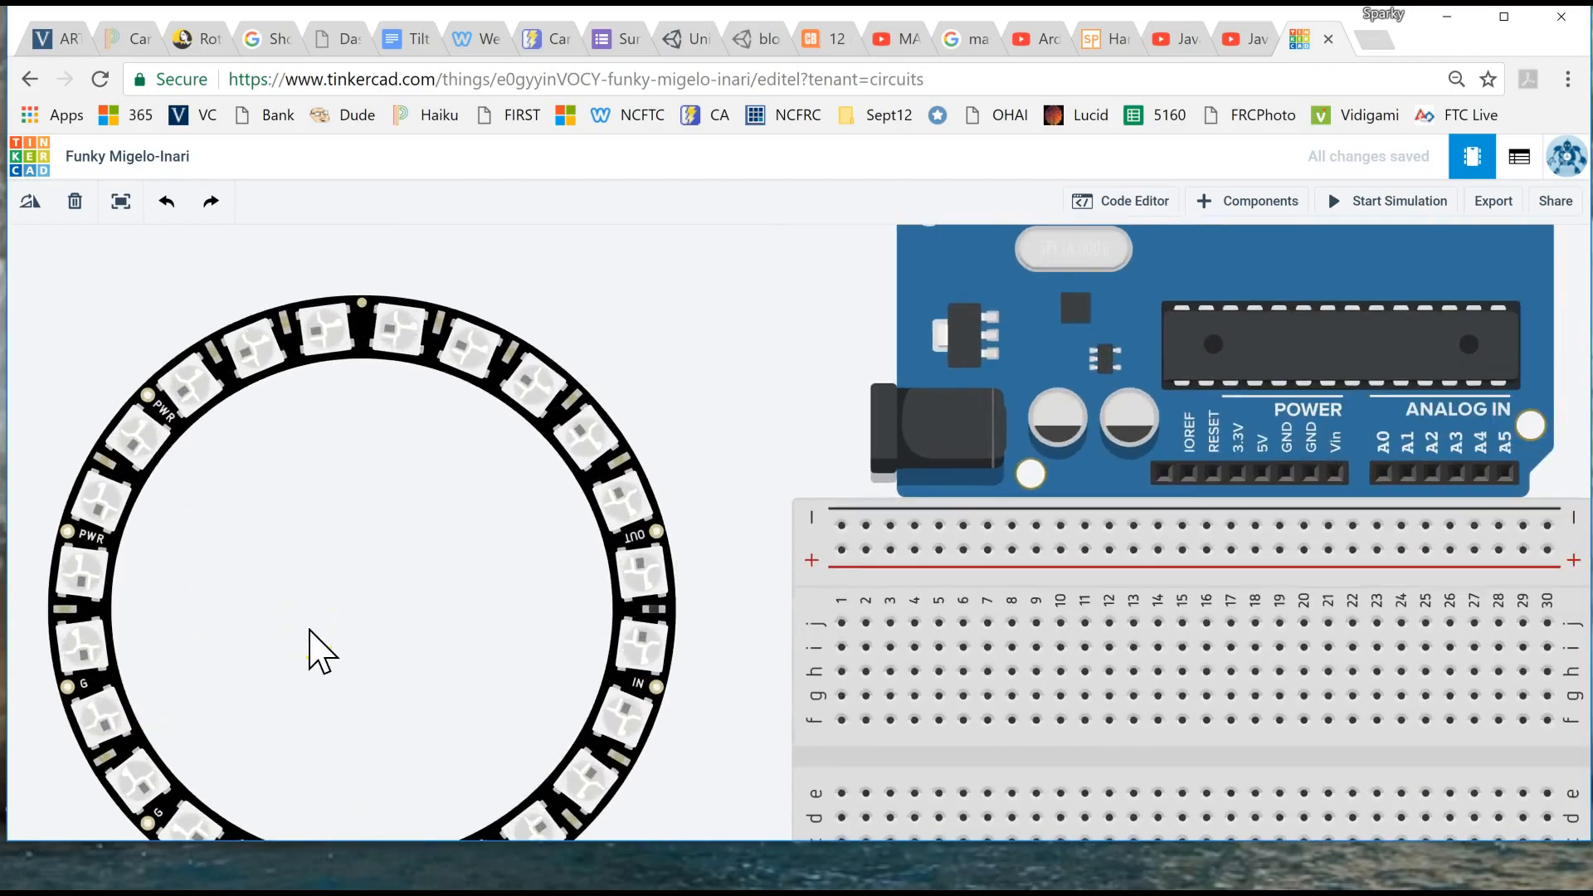
pyautogui.moveTo(335, 647); pyautogui.dragTo(352, 548)
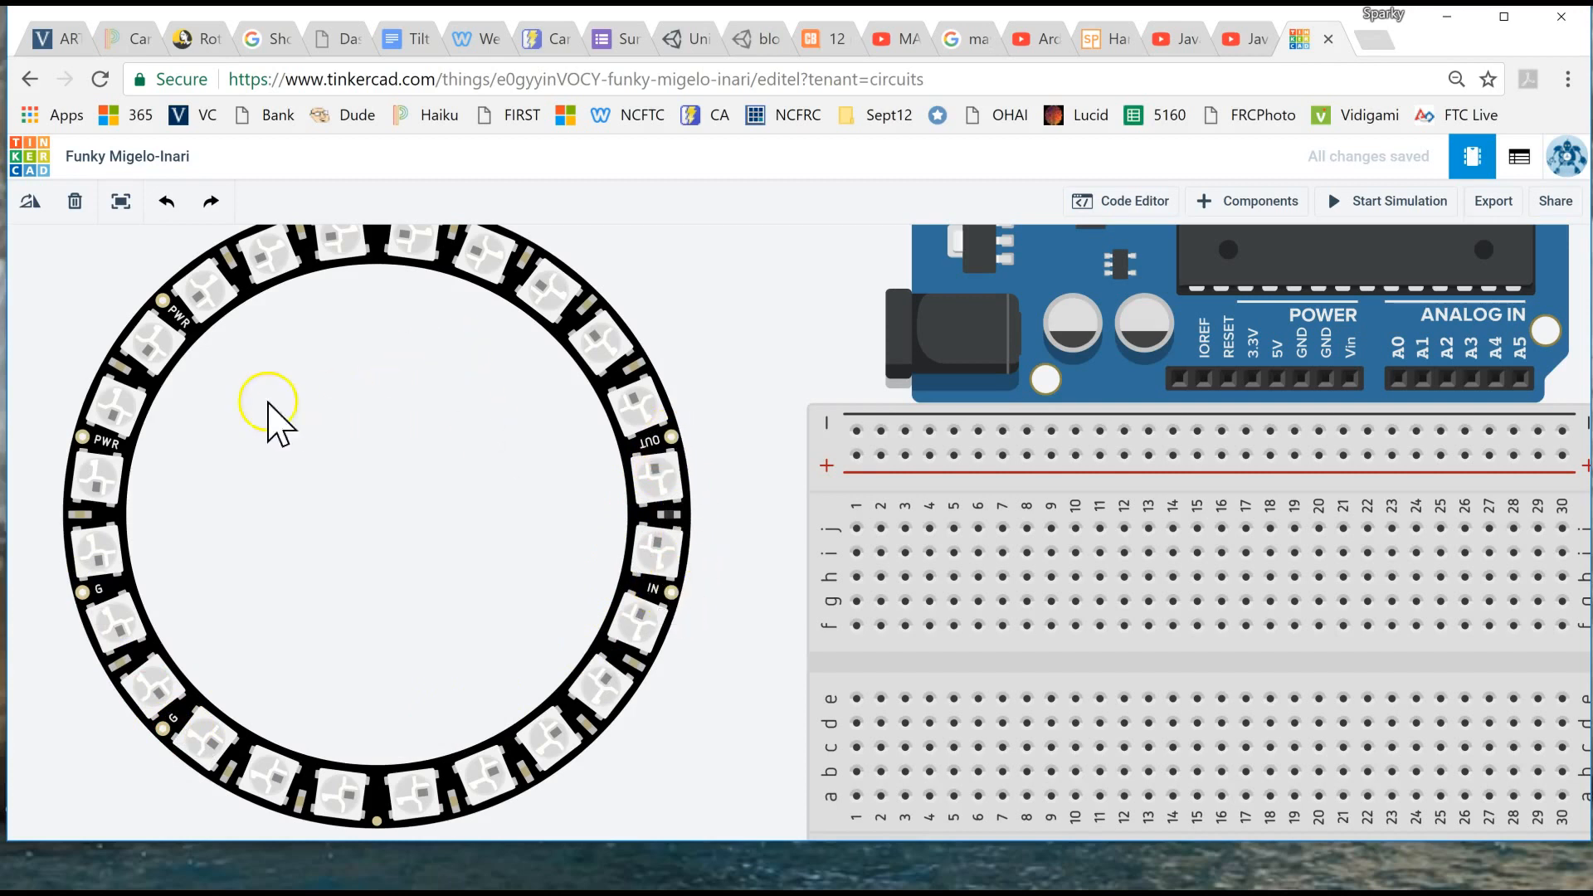
pyautogui.click(83, 440)
pyautogui.click(857, 456)
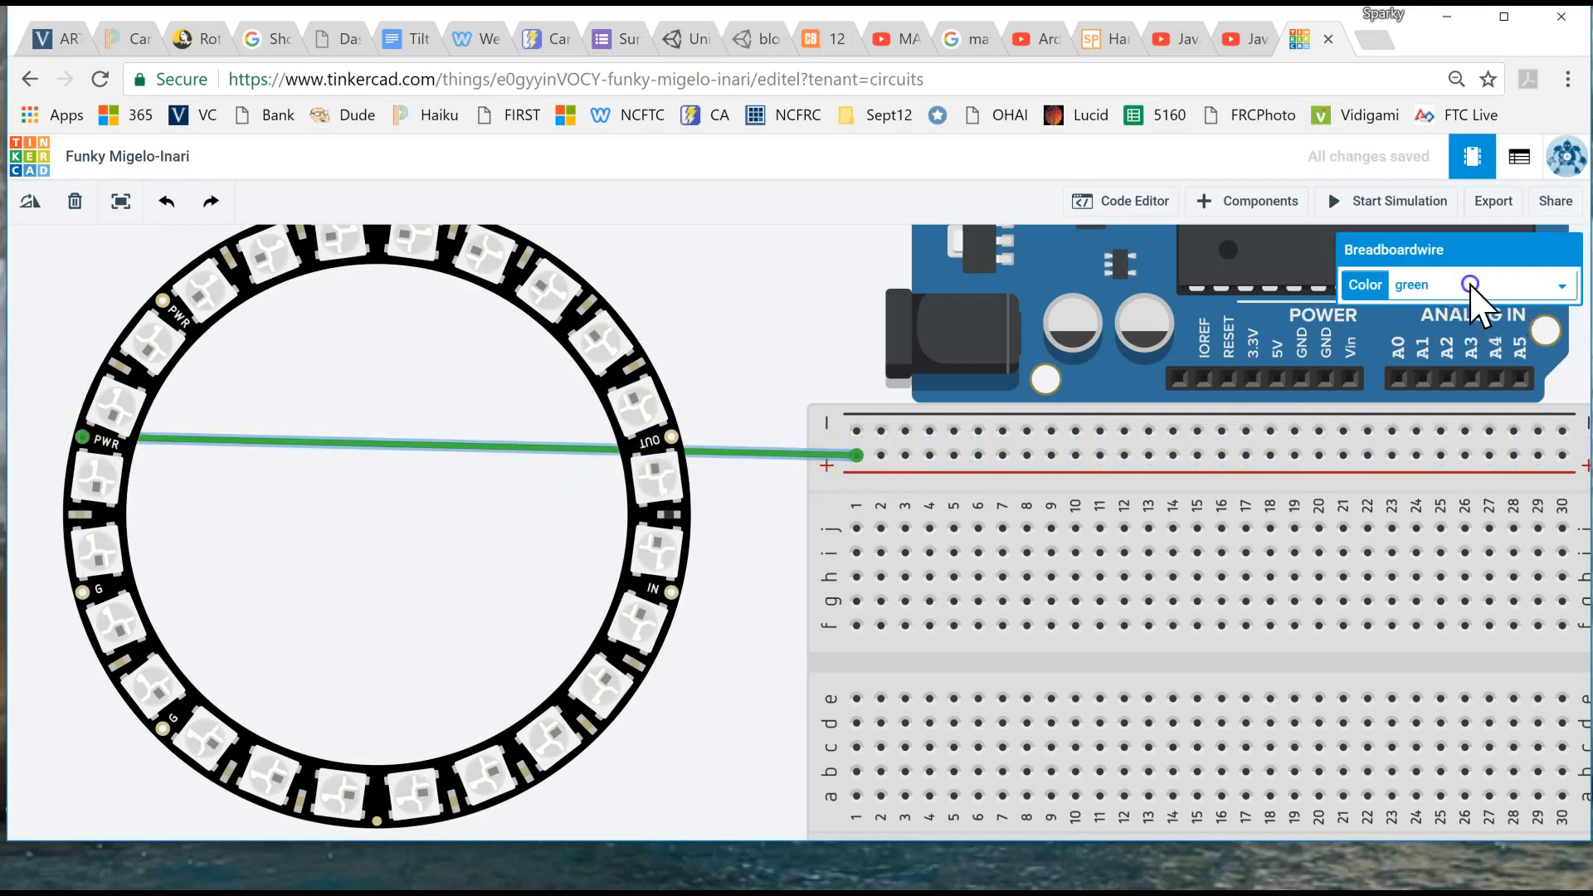
# - Color the PWR wire red and run a black wire from the ring's G pin to column 1 of the upper negative rail
pyautogui.click(1471, 286)
pyautogui.click(1454, 357)
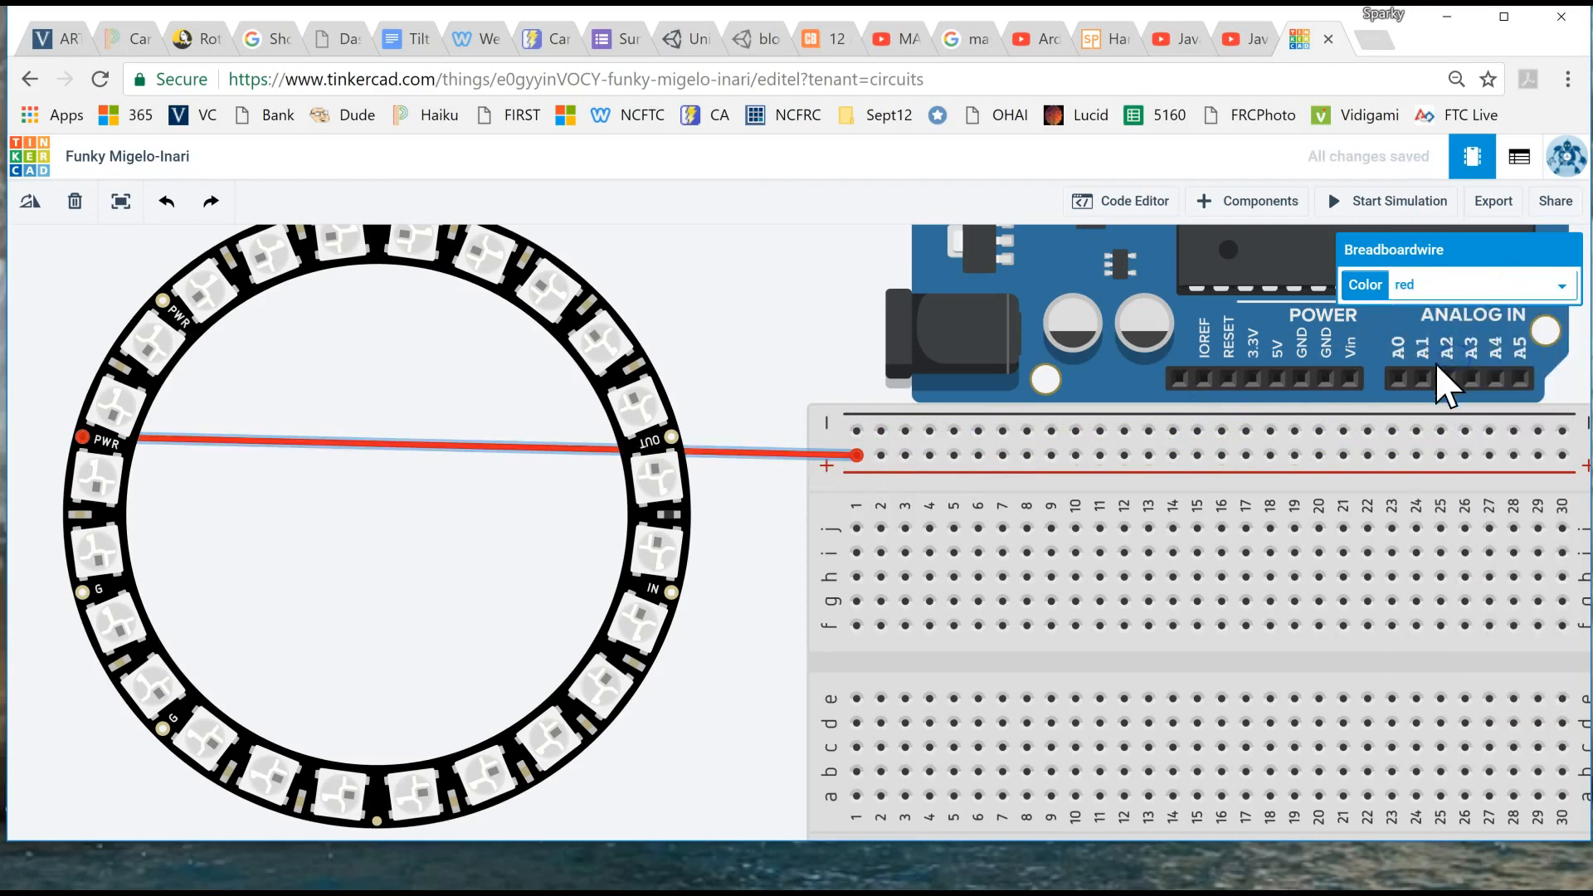
pyautogui.click(82, 592)
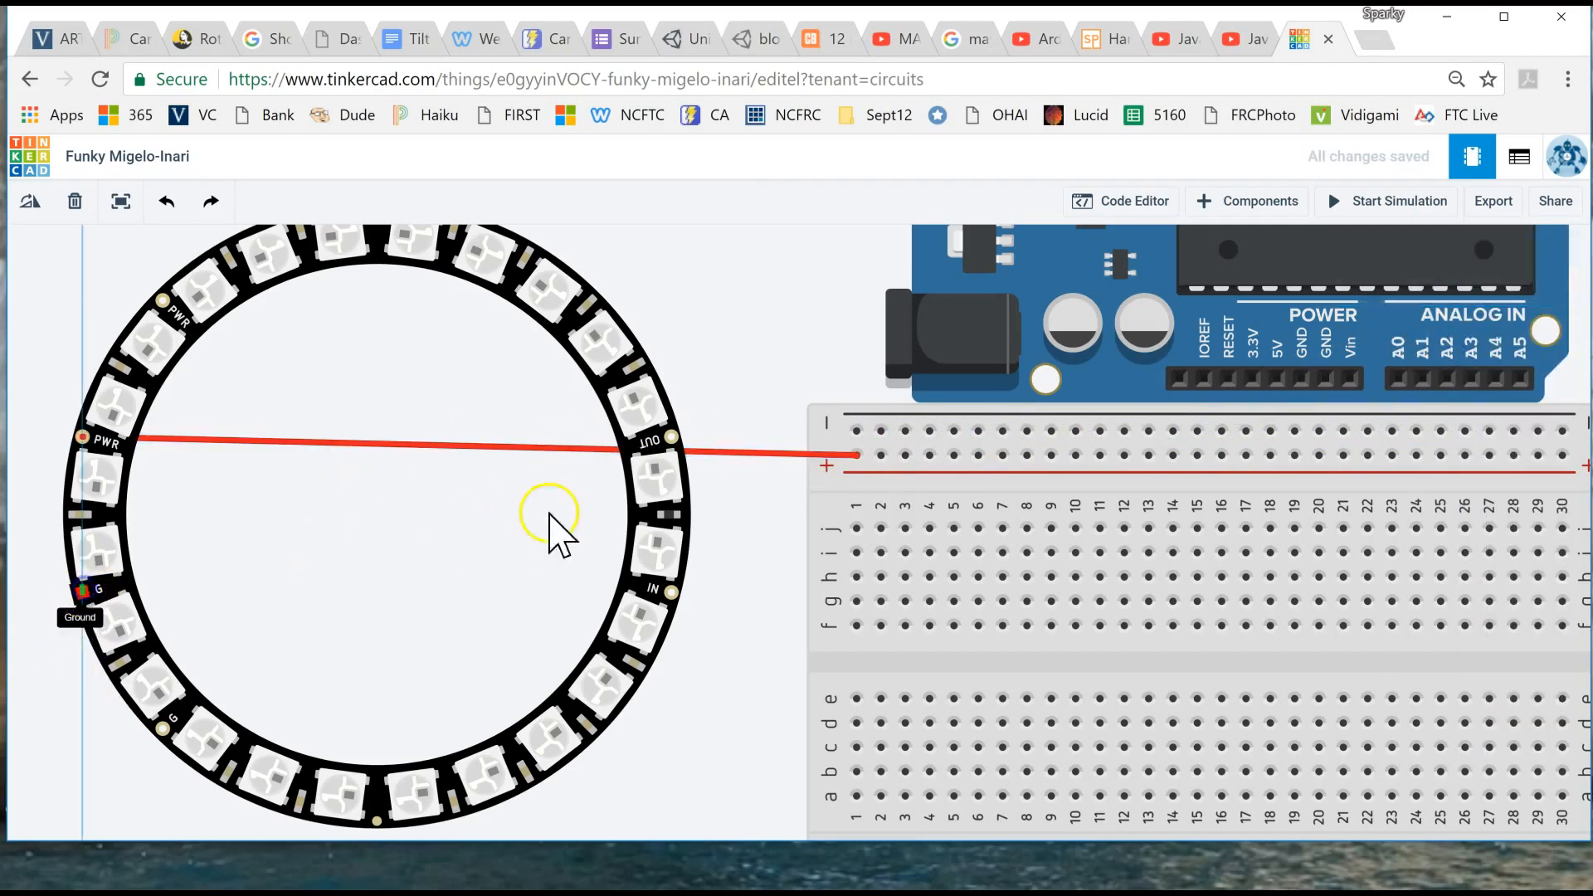
pyautogui.click(857, 431)
pyautogui.click(1419, 291)
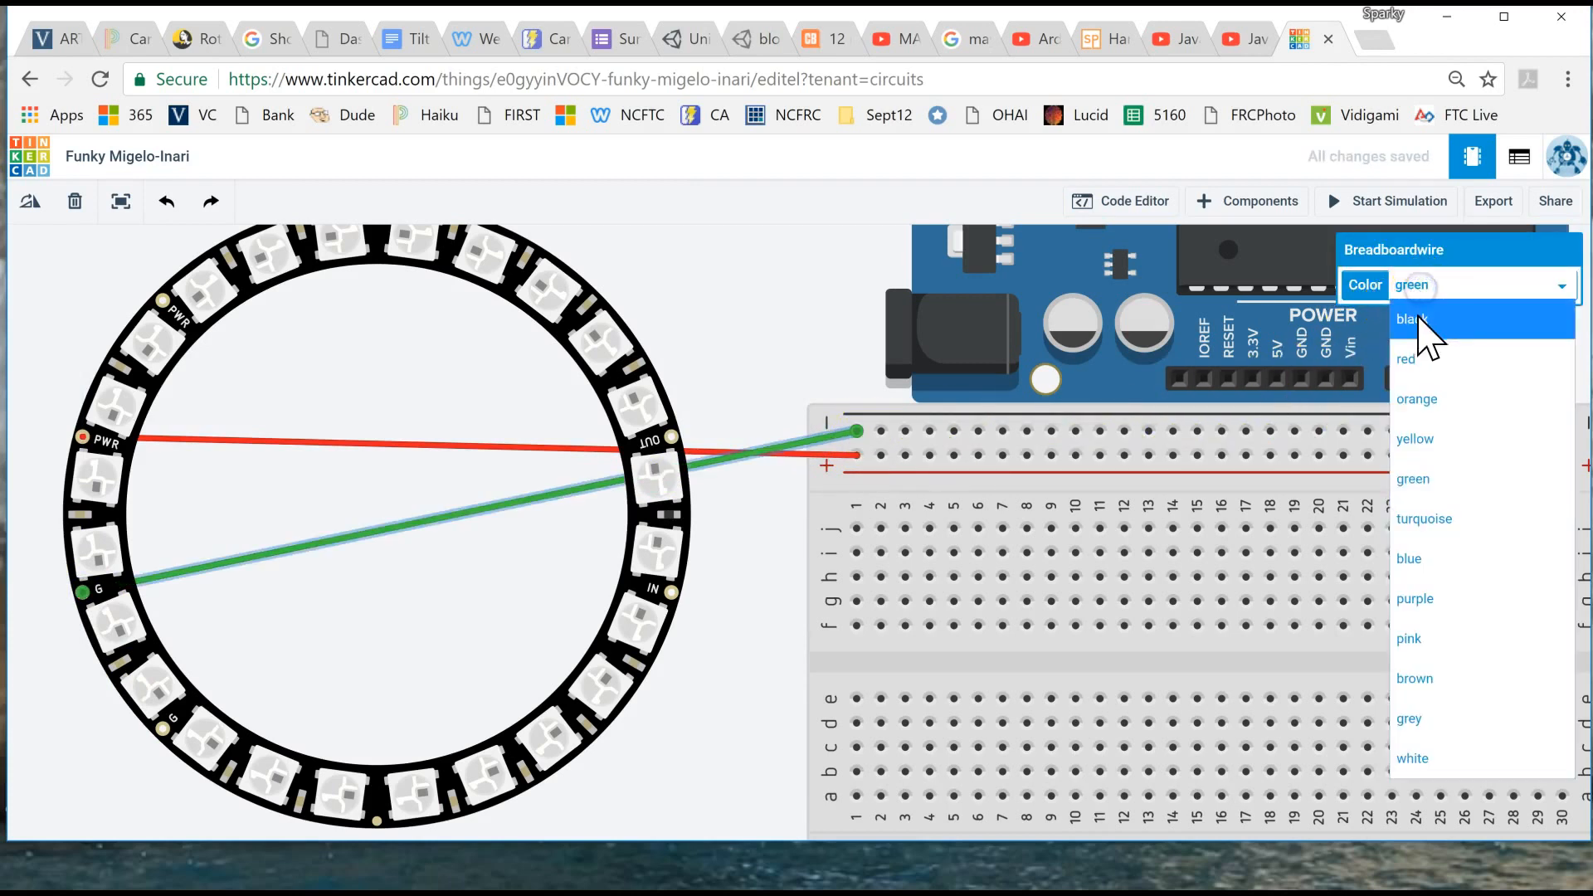
pyautogui.click(1417, 319)
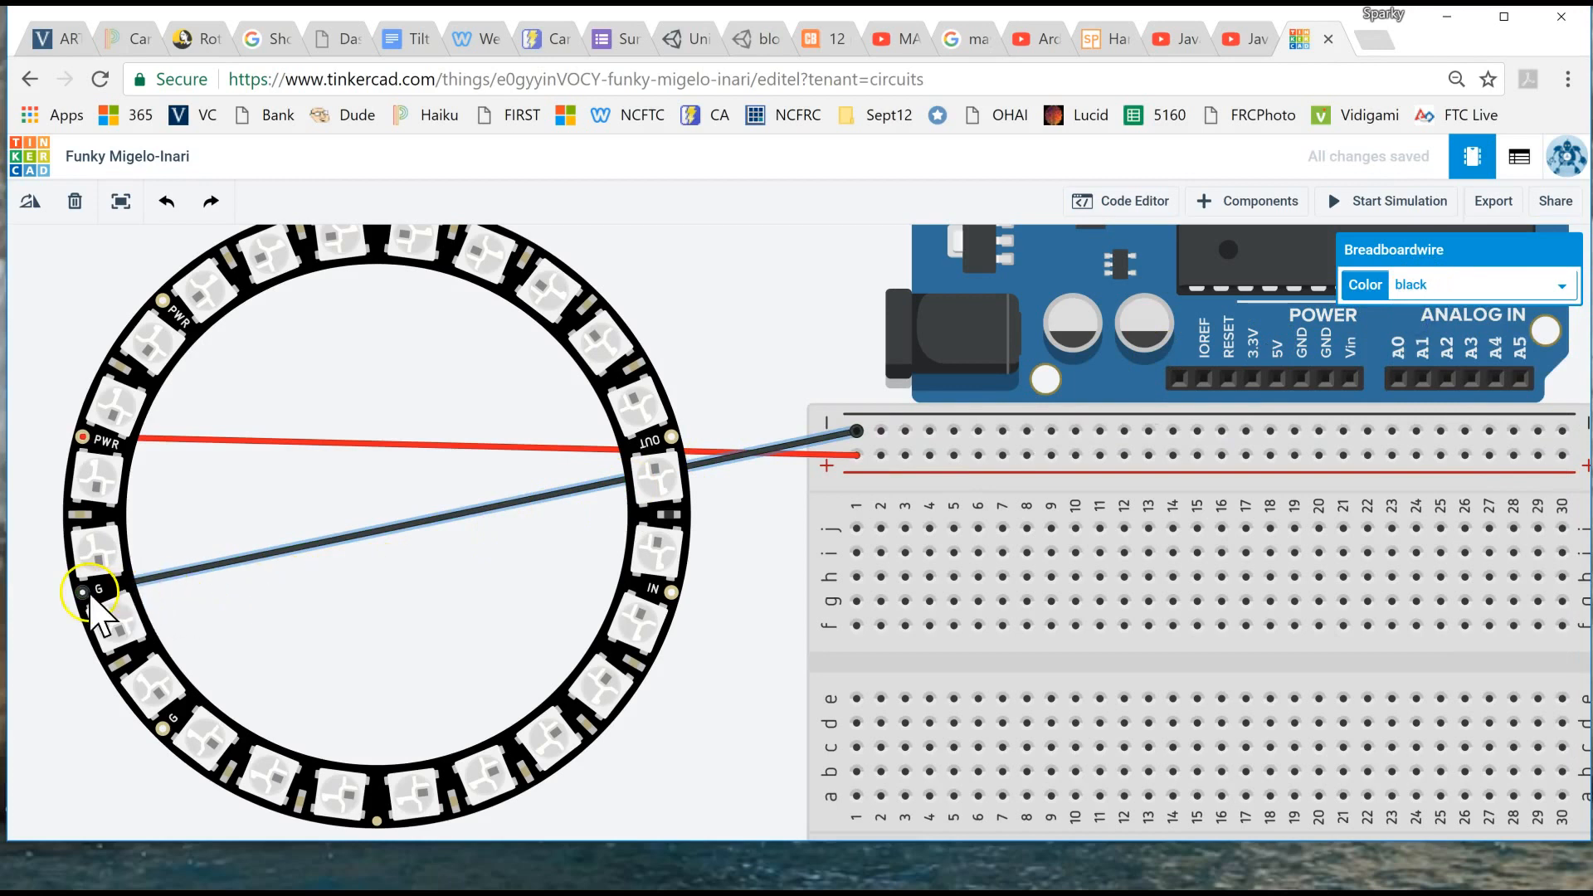
pyautogui.click(856, 431)
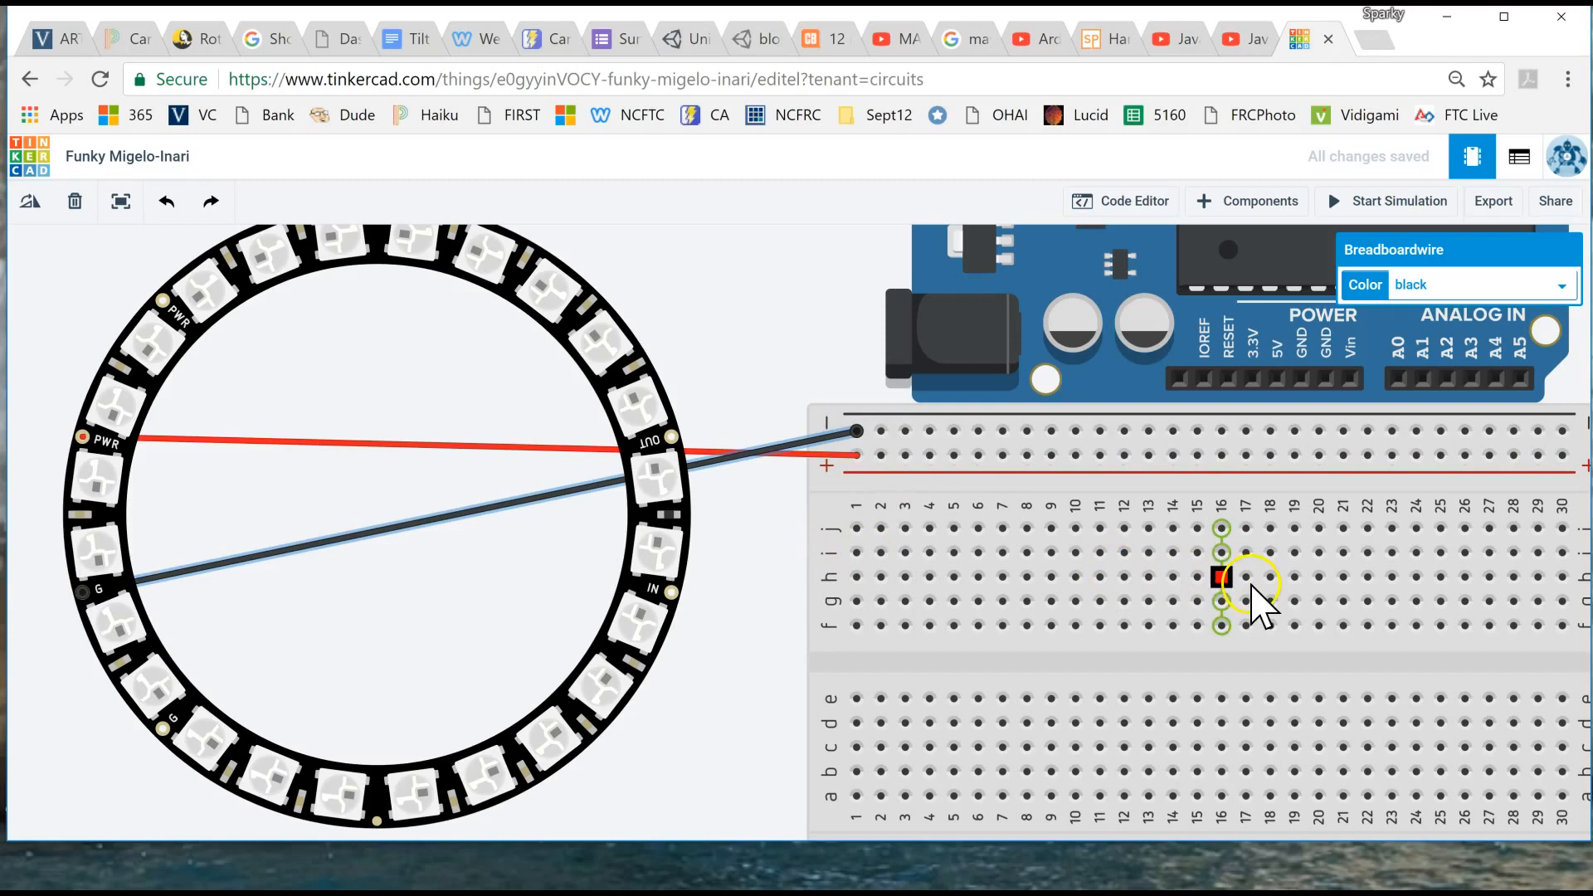
# - Run green wires from Arduino digital pin 6 to breadboard column 8, row i, and from column 8, row g, to the ring's IN pin
pyautogui.scroll(-3, 1253, 602)
pyautogui.moveTo(1536, 423); pyautogui.dragTo(1257, 465)
pyautogui.click(631, 573)
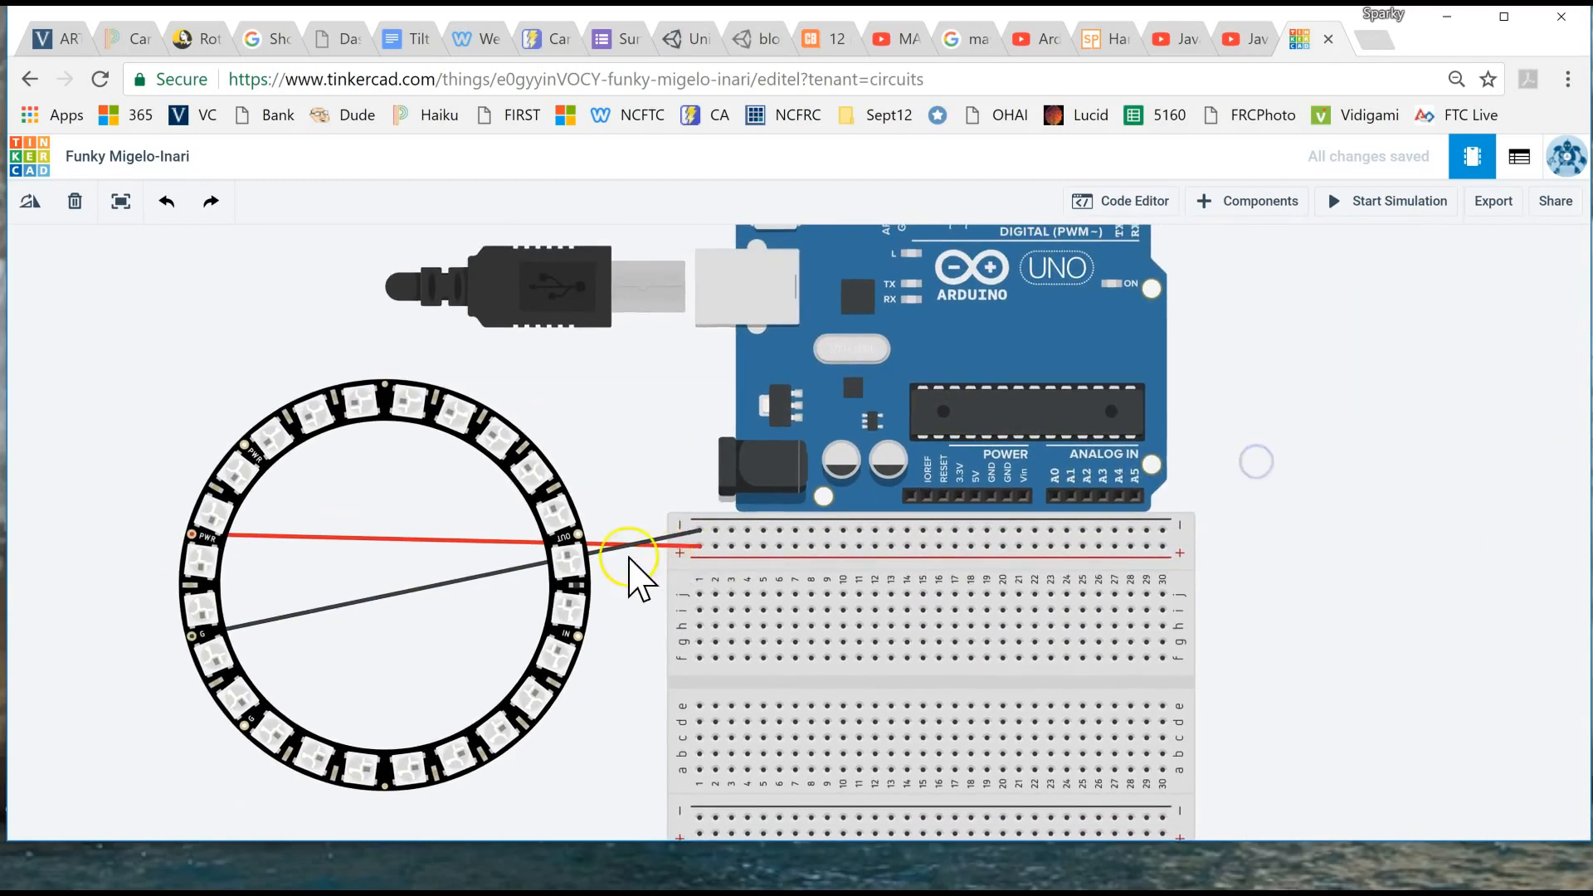
pyautogui.scroll(3, 631, 572)
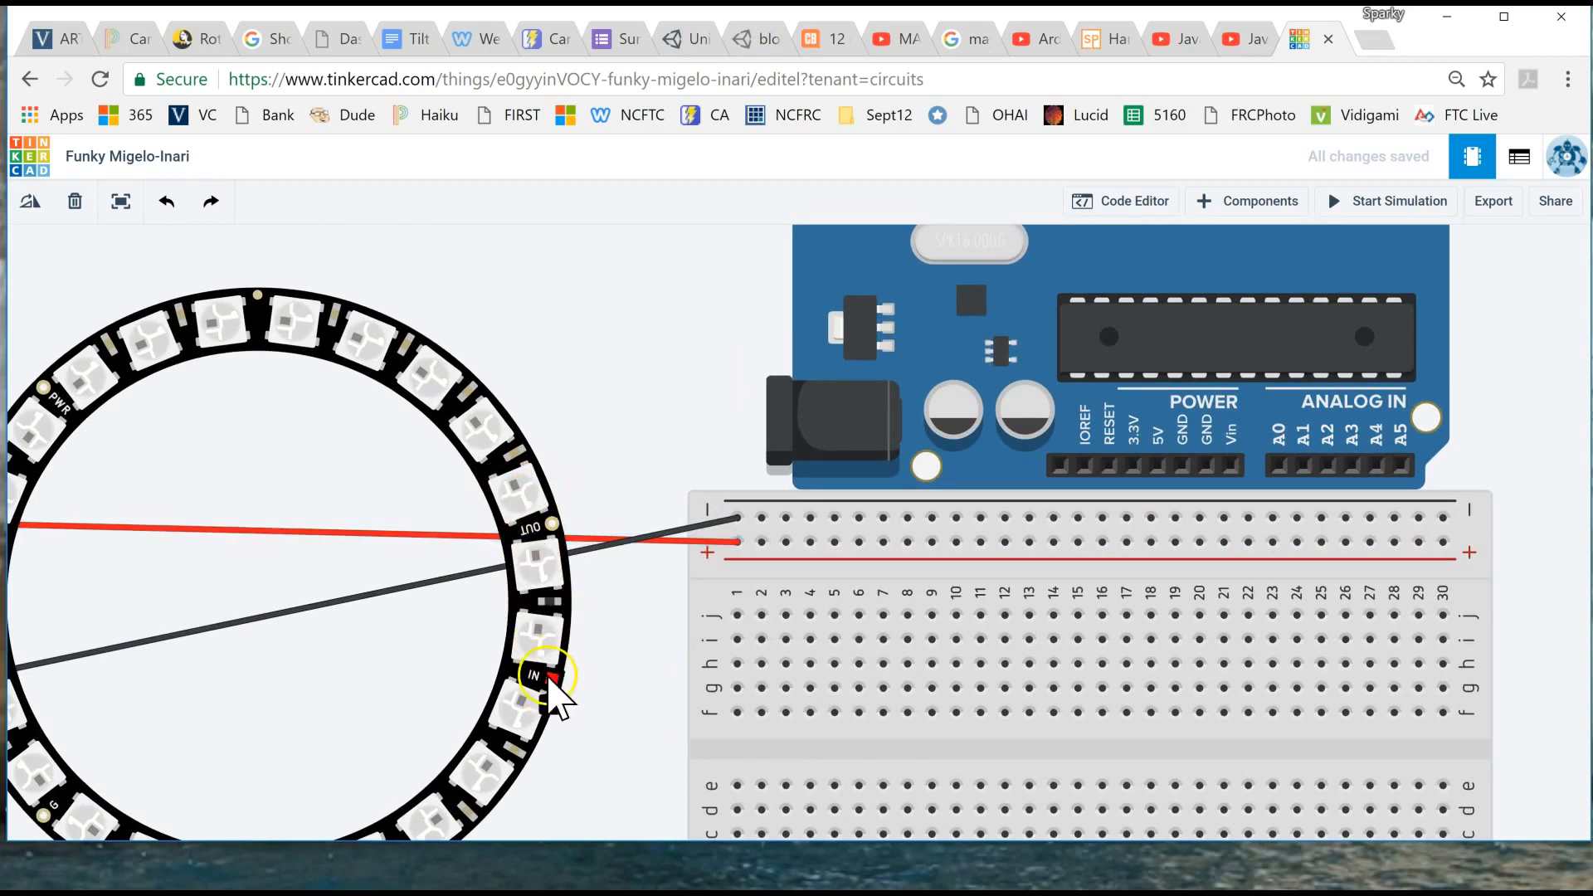
pyautogui.scroll(-5, 1317, 301)
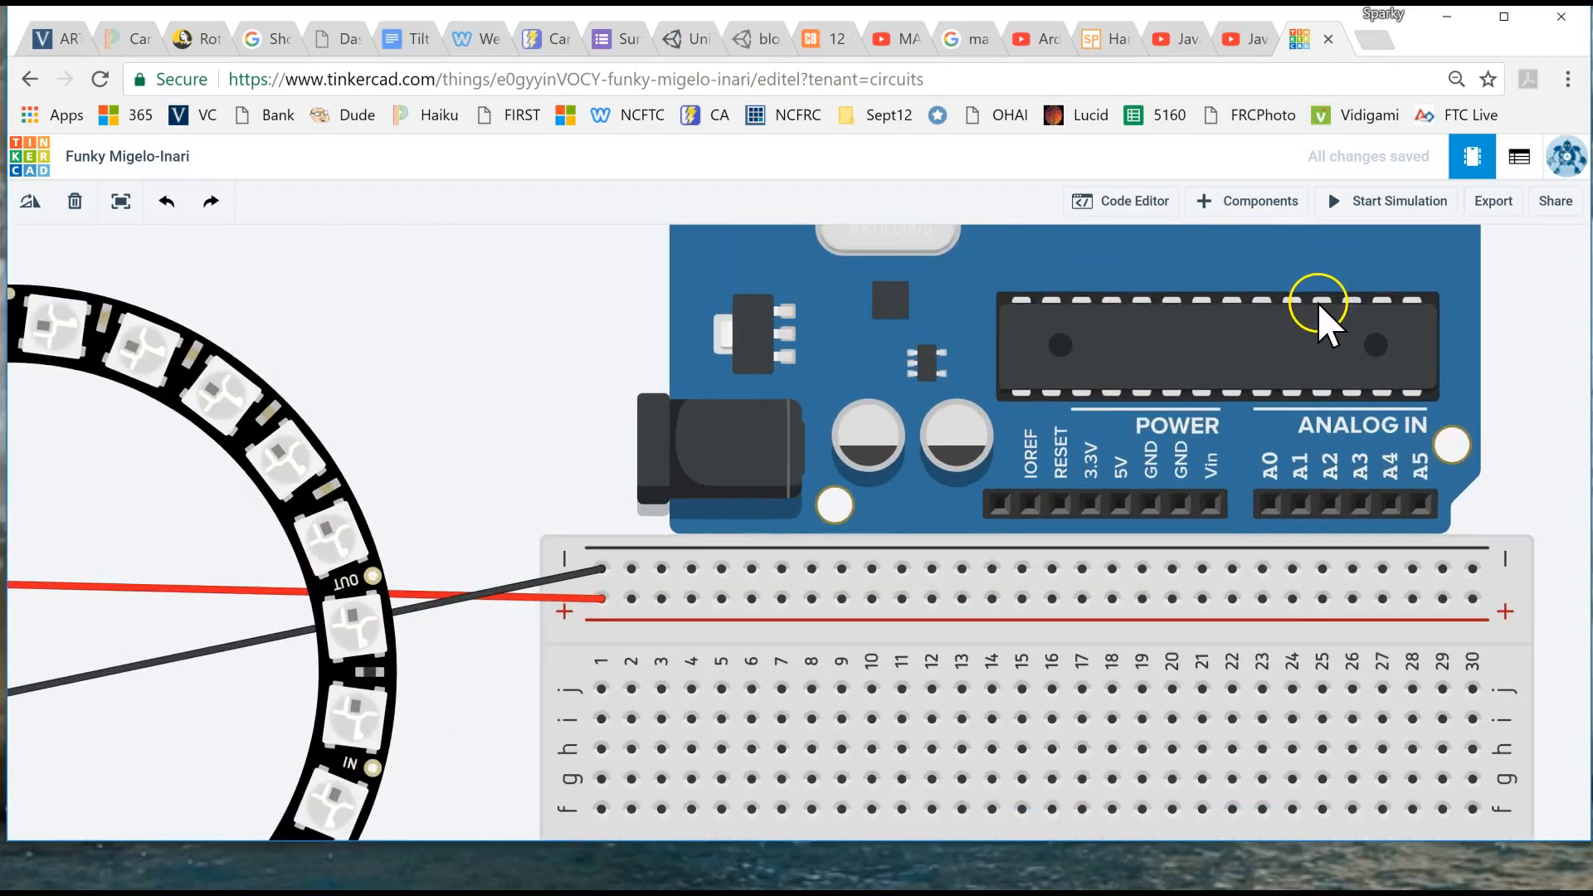
pyautogui.scroll(-1, 1317, 302)
pyautogui.moveTo(1462, 317); pyautogui.dragTo(1383, 436)
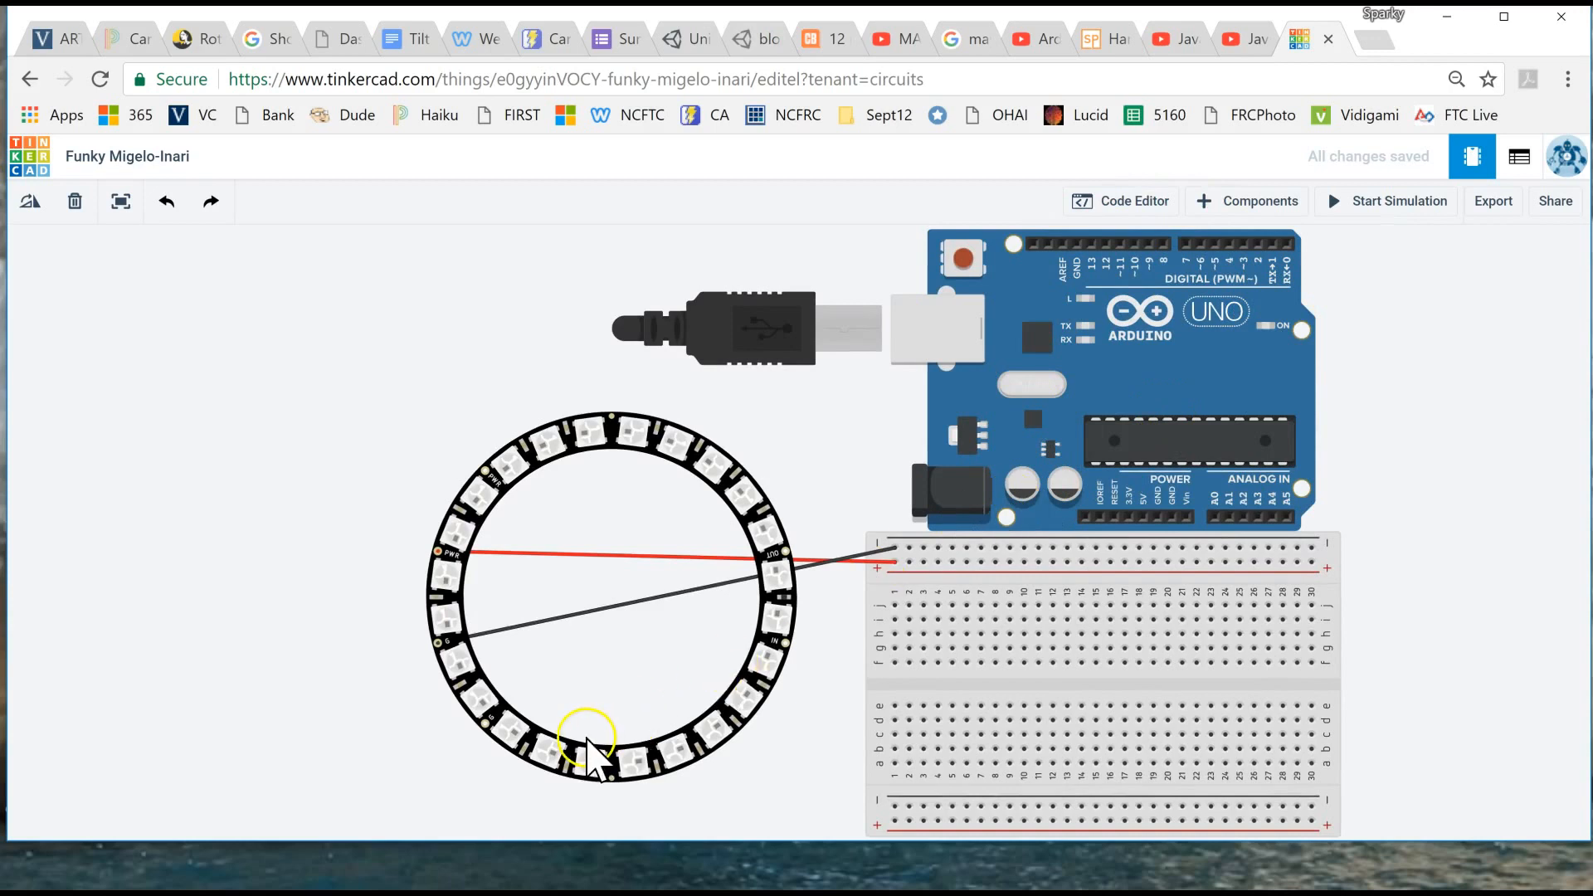
pyautogui.click(1200, 244)
pyautogui.click(1167, 586)
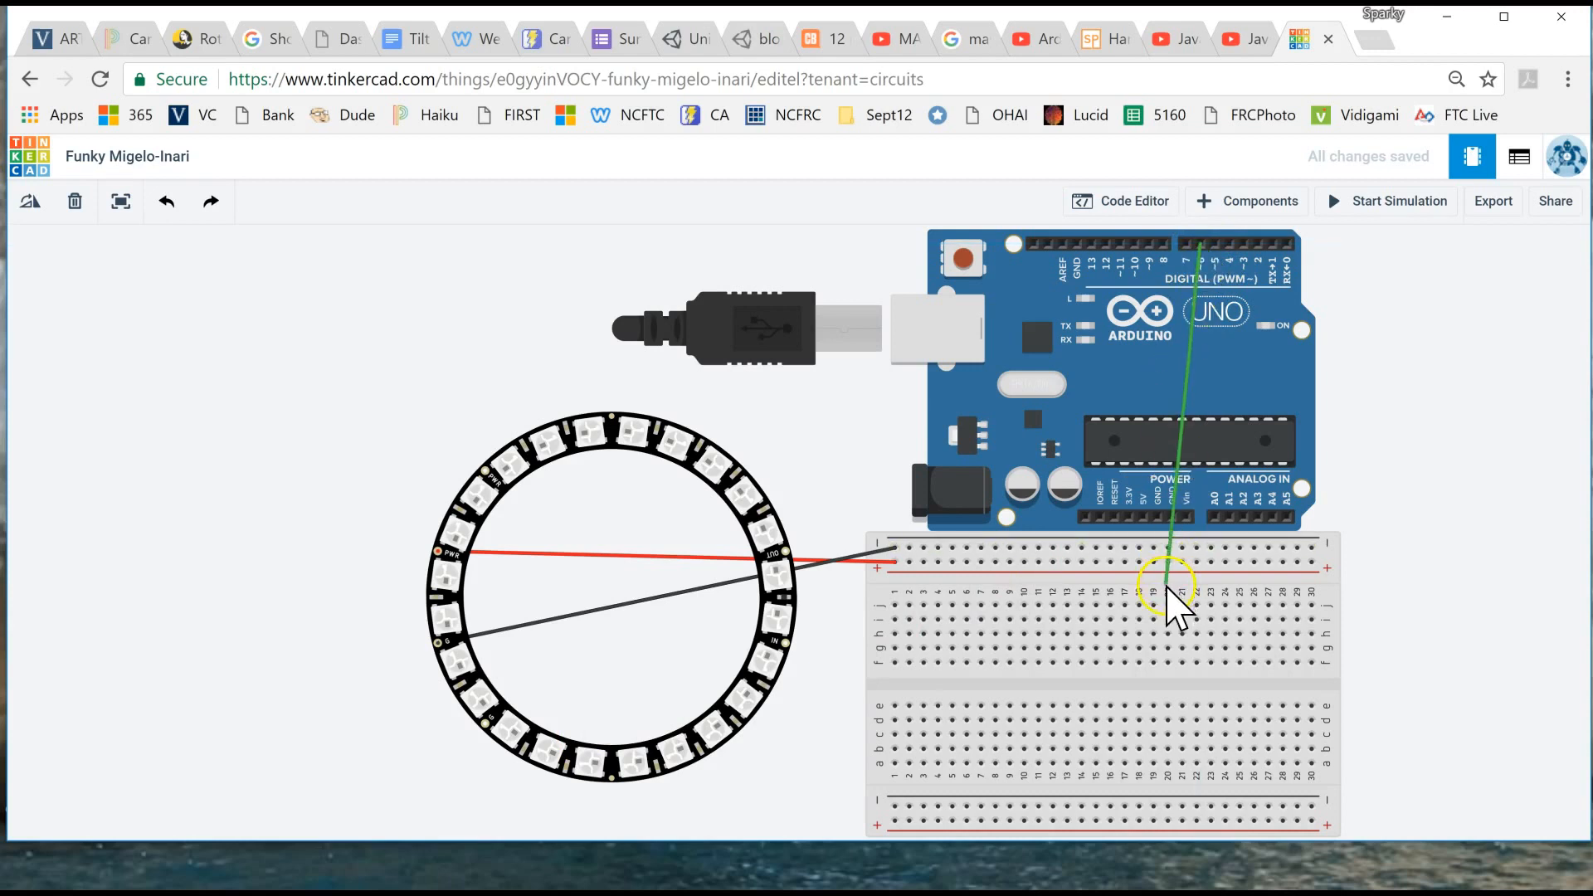
pyautogui.moveTo(1167, 586); pyautogui.dragTo(1053, 606)
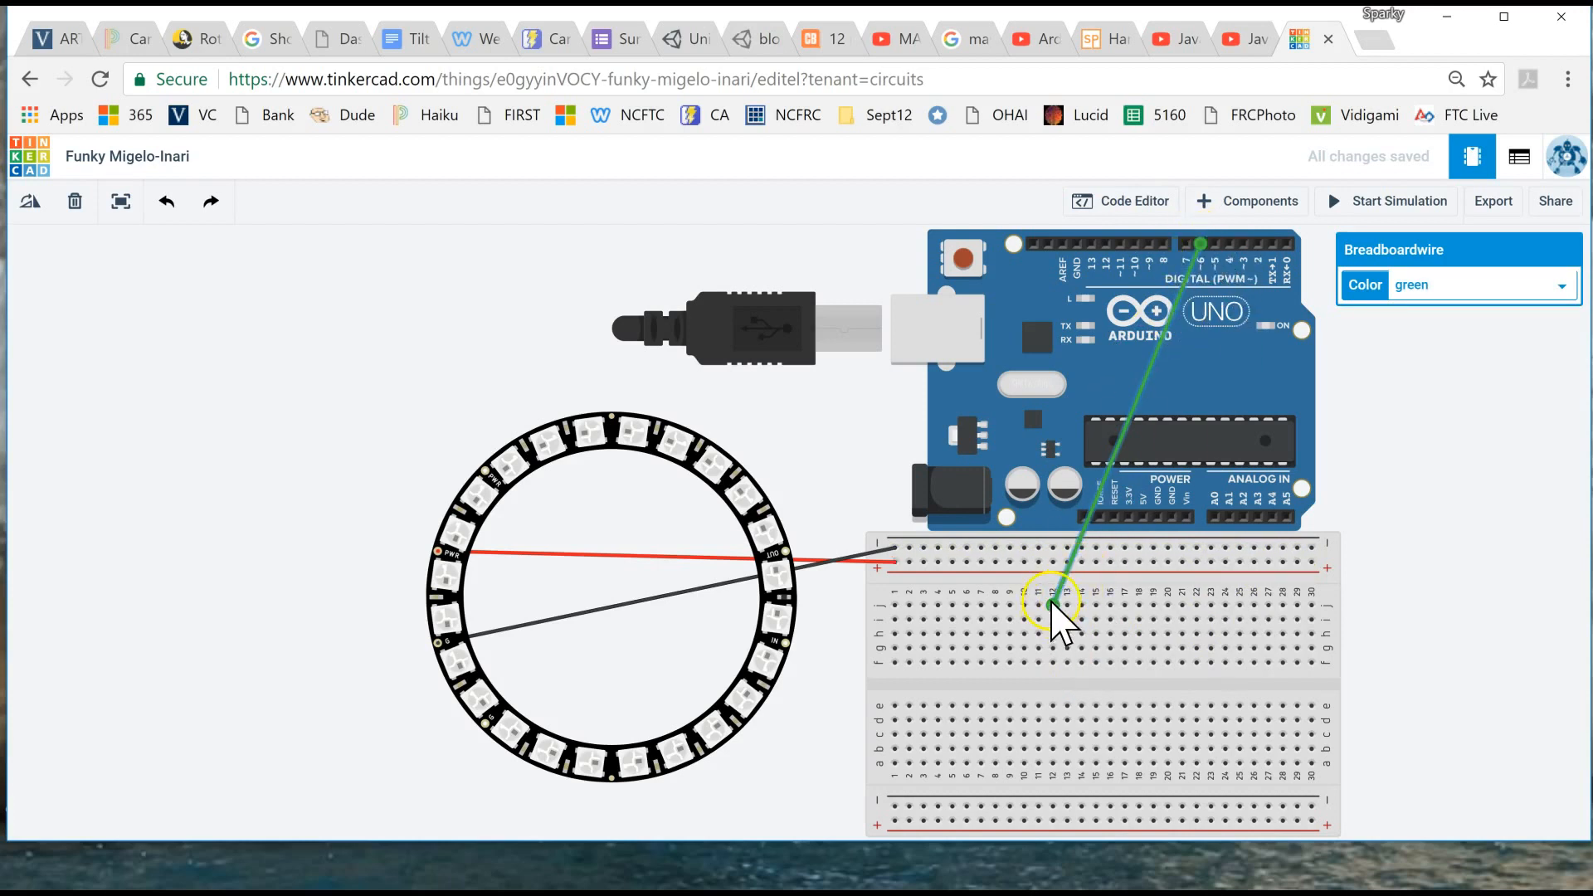
pyautogui.moveTo(1065, 609); pyautogui.dragTo(995, 619)
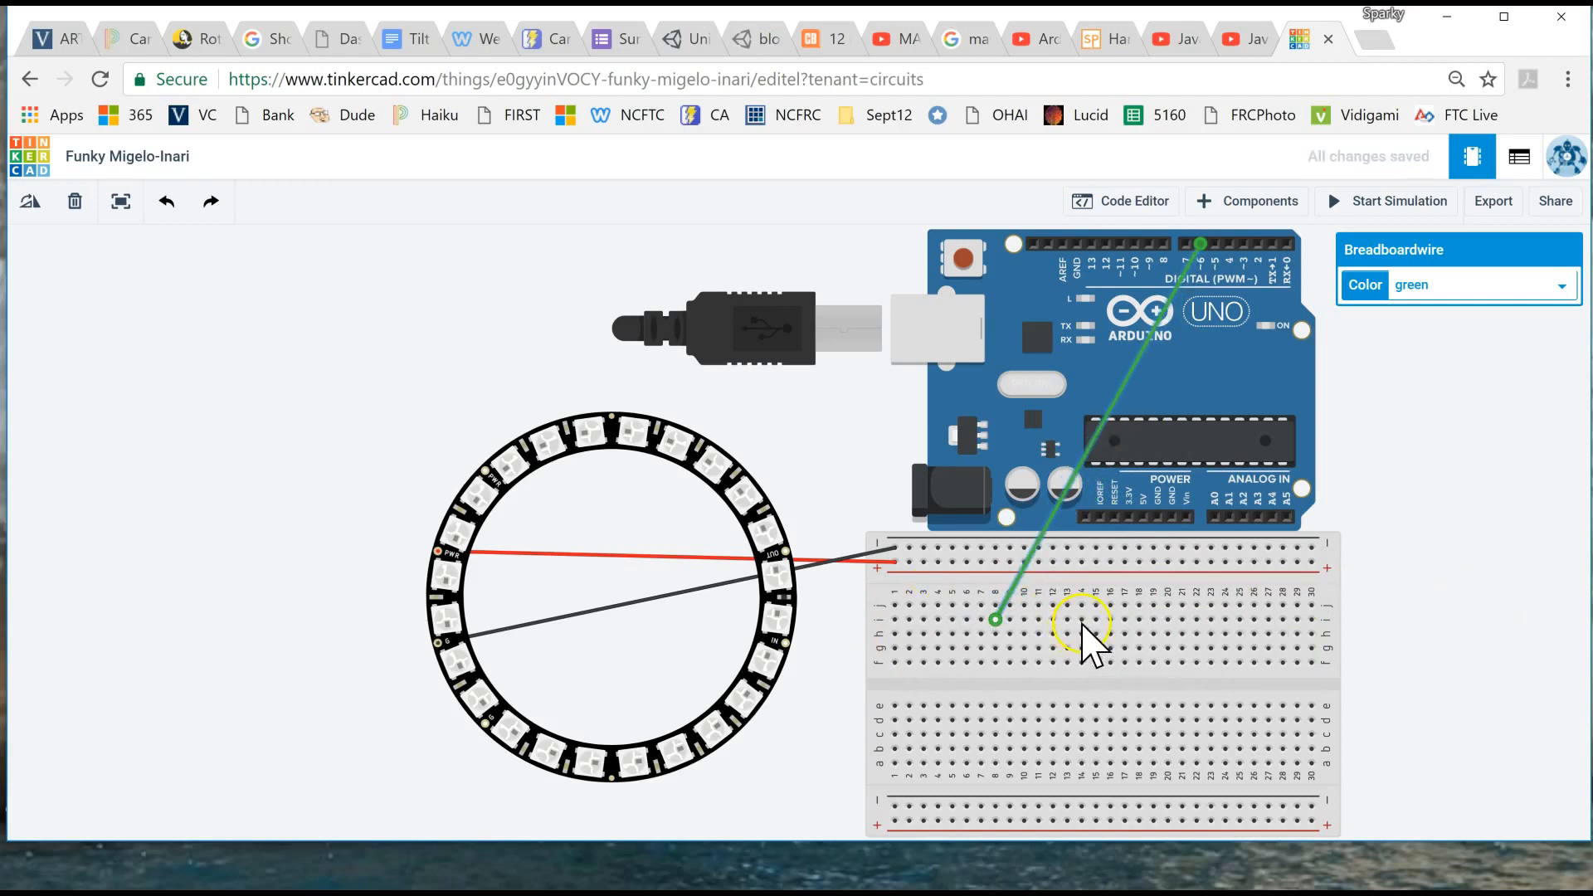
pyautogui.click(996, 649)
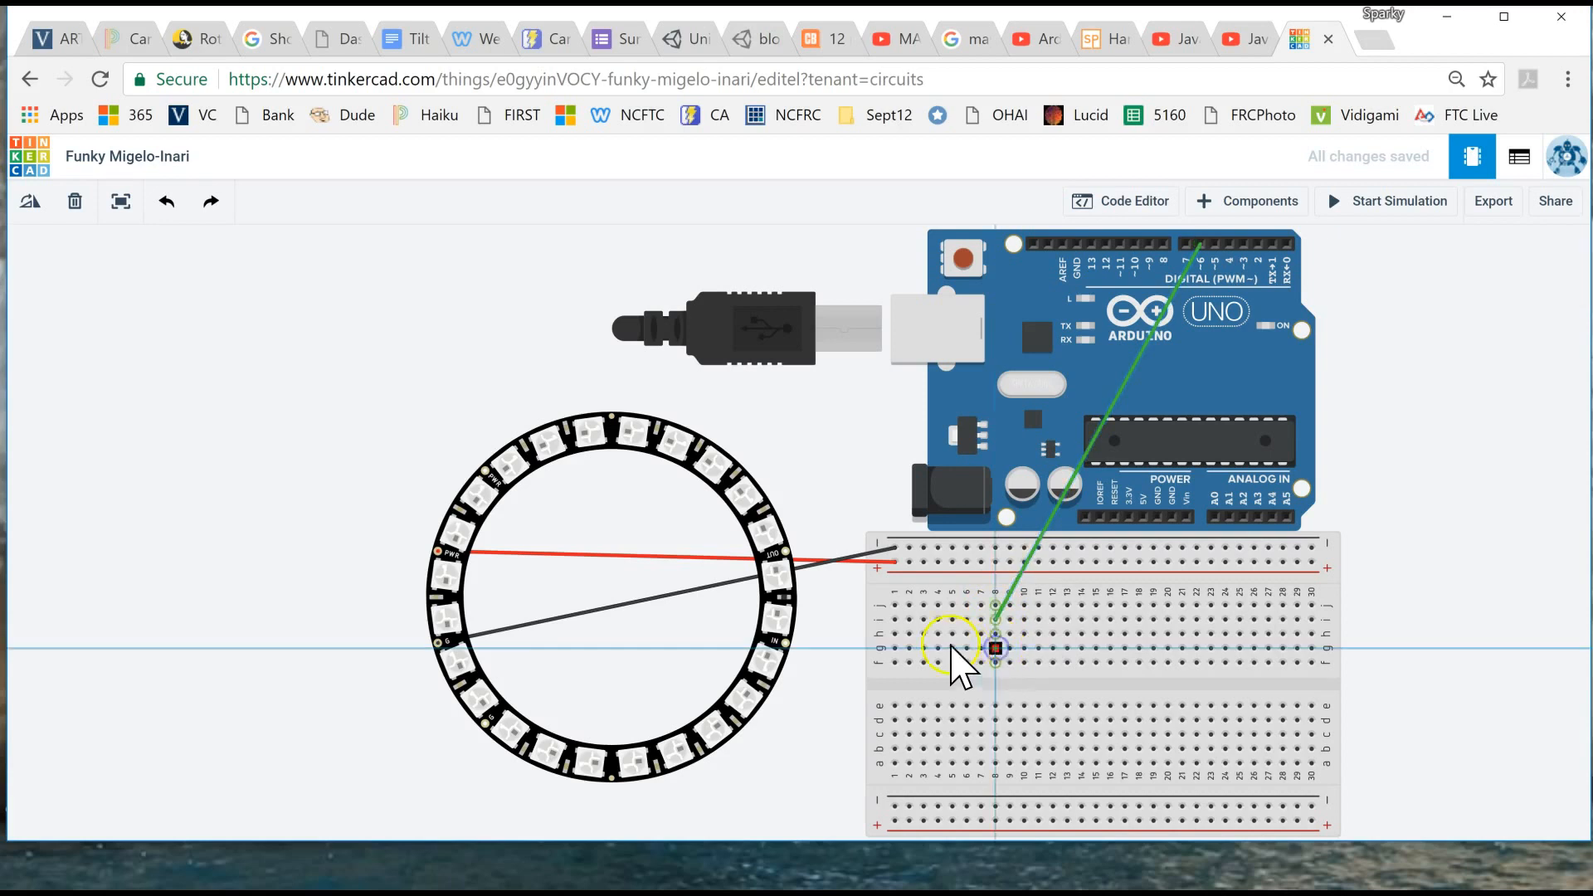
pyautogui.click(782, 647)
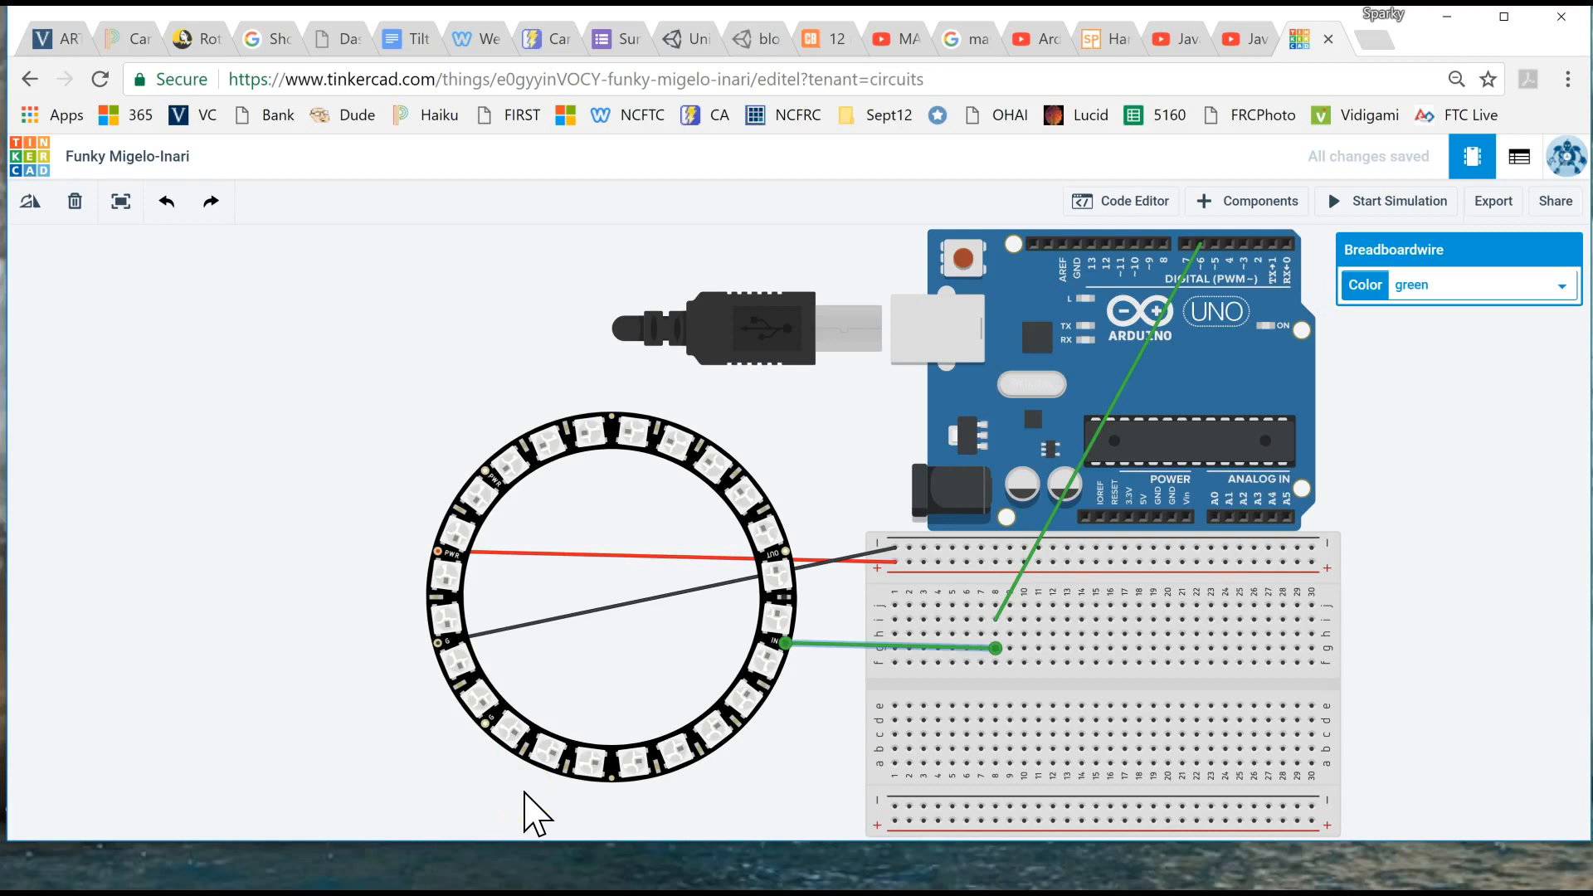
# - Open the code editor and set the number of pixels in the Adafruit_NeoPixel strip declaration on line 16 to 24
pyautogui.click(1121, 204)
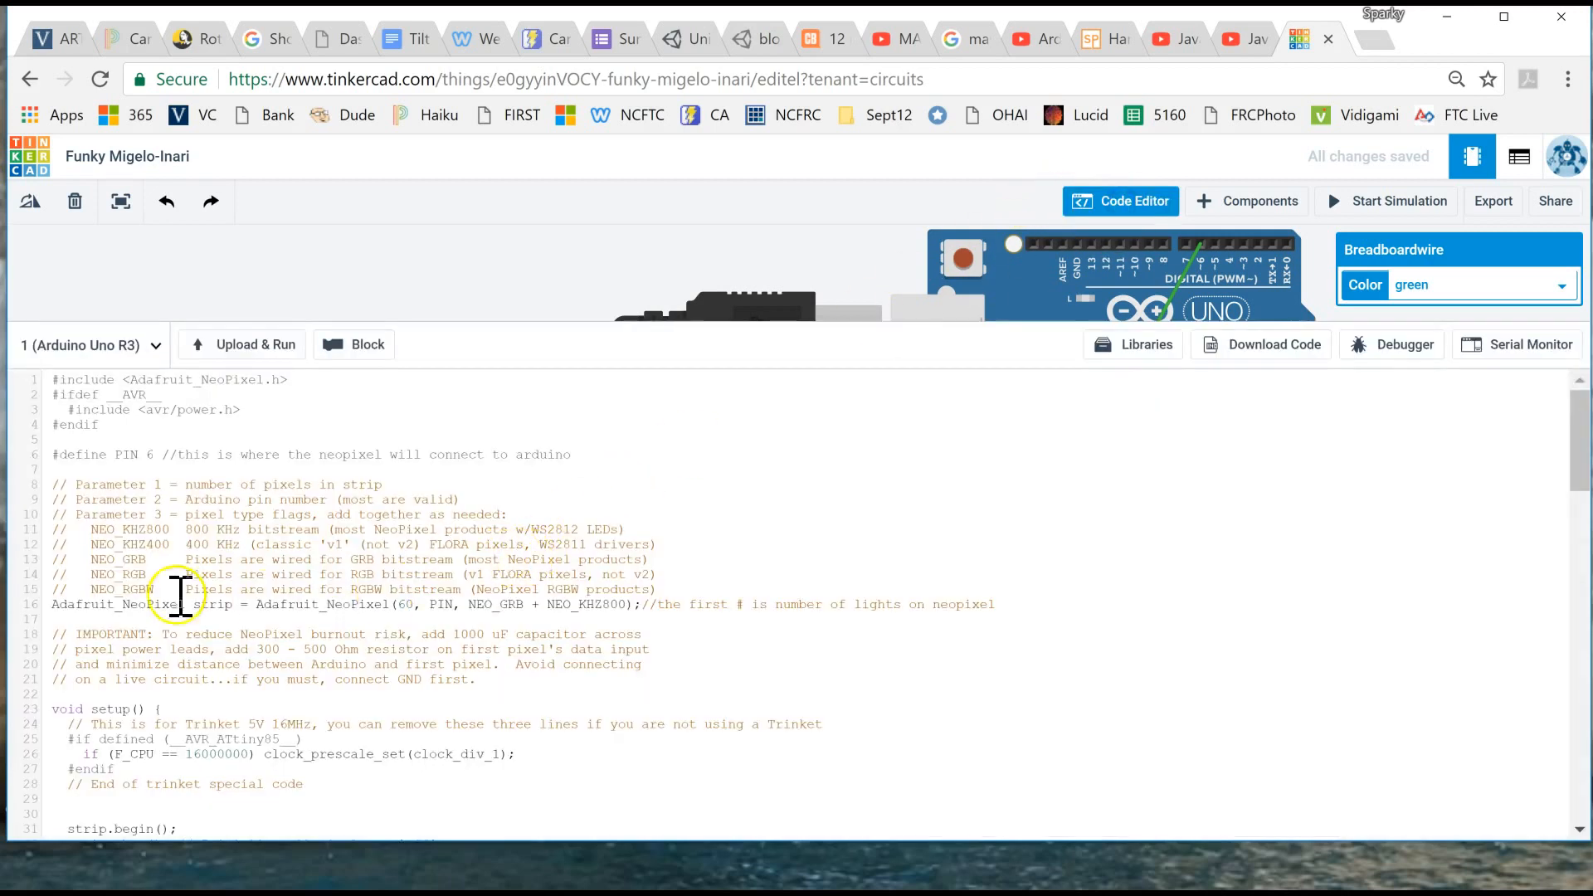
pyautogui.moveTo(54, 604); pyautogui.dragTo(1047, 607)
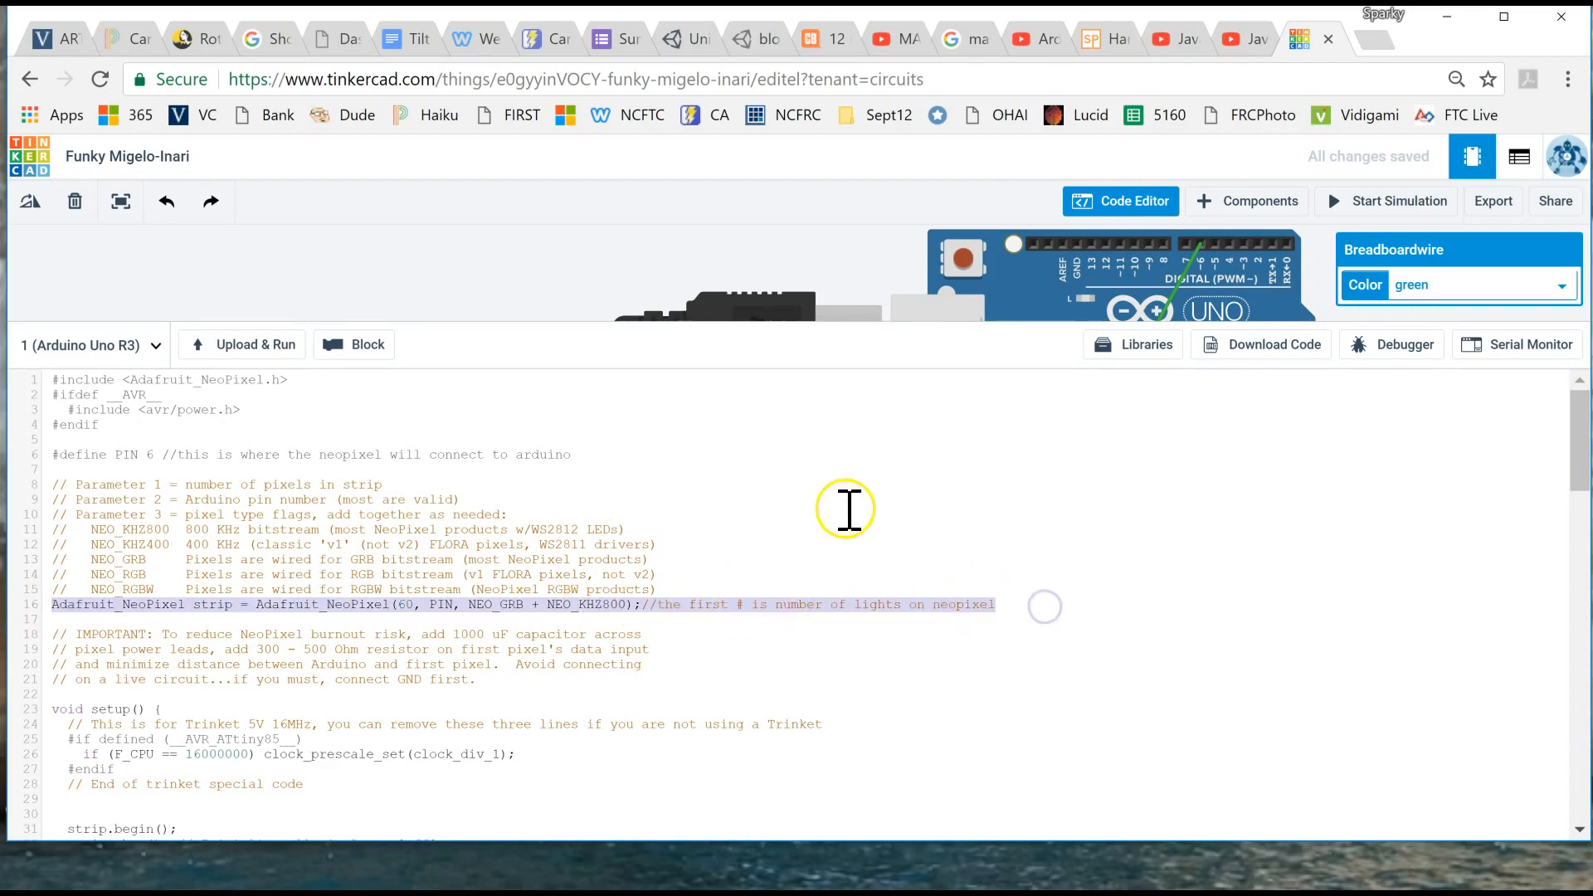
pyautogui.scroll(5, 195, 385)
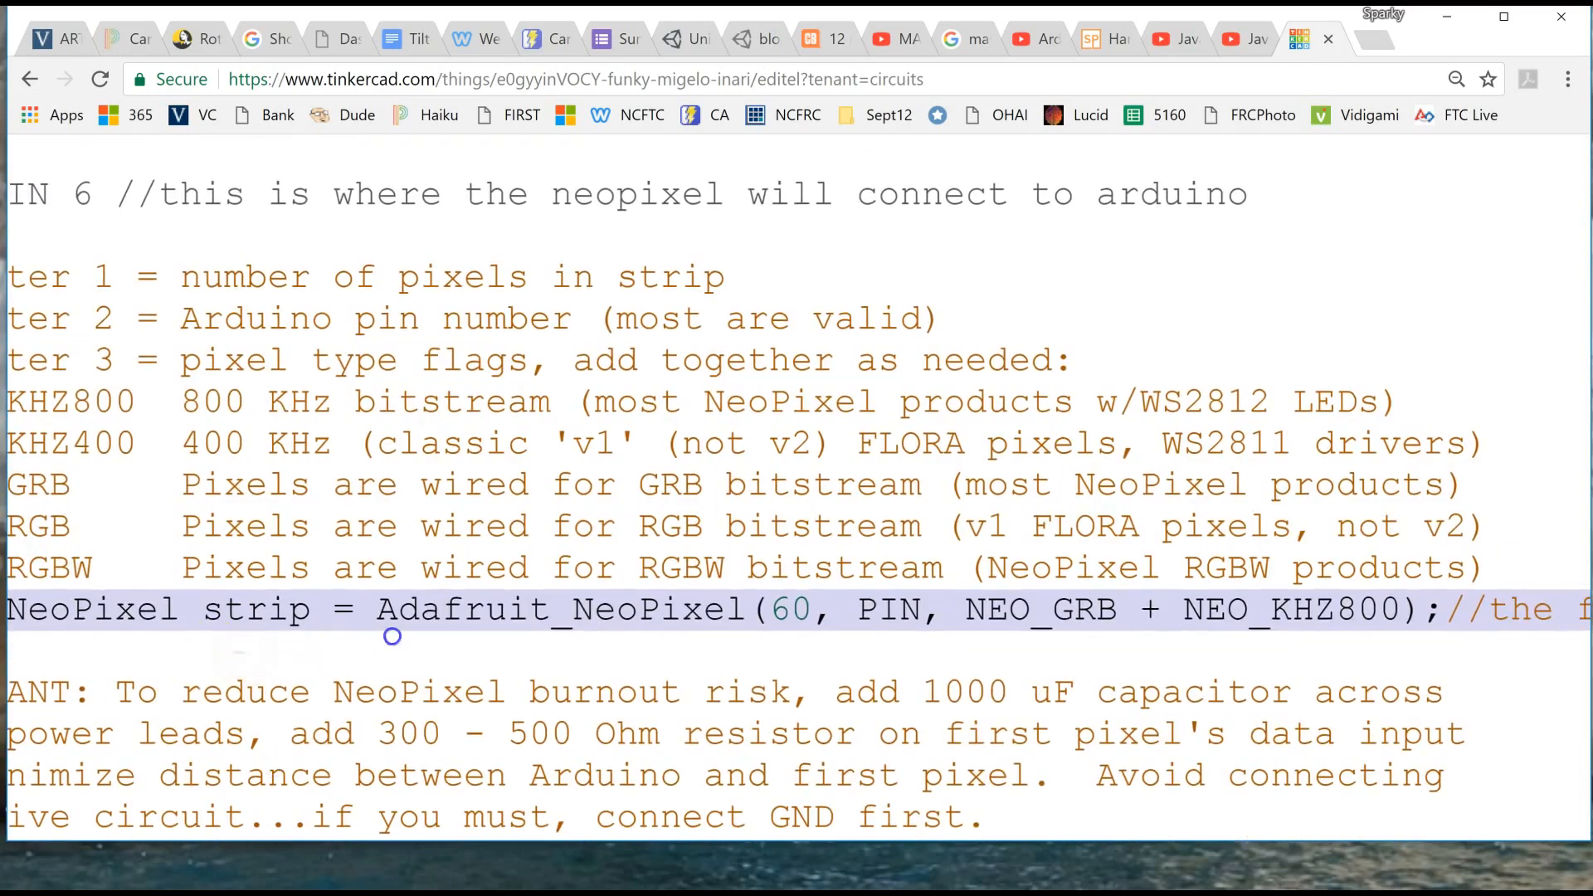
pyautogui.hscroll(-5, 457, 618)
pyautogui.moveTo(445, 630); pyautogui.dragTo(131, 674)
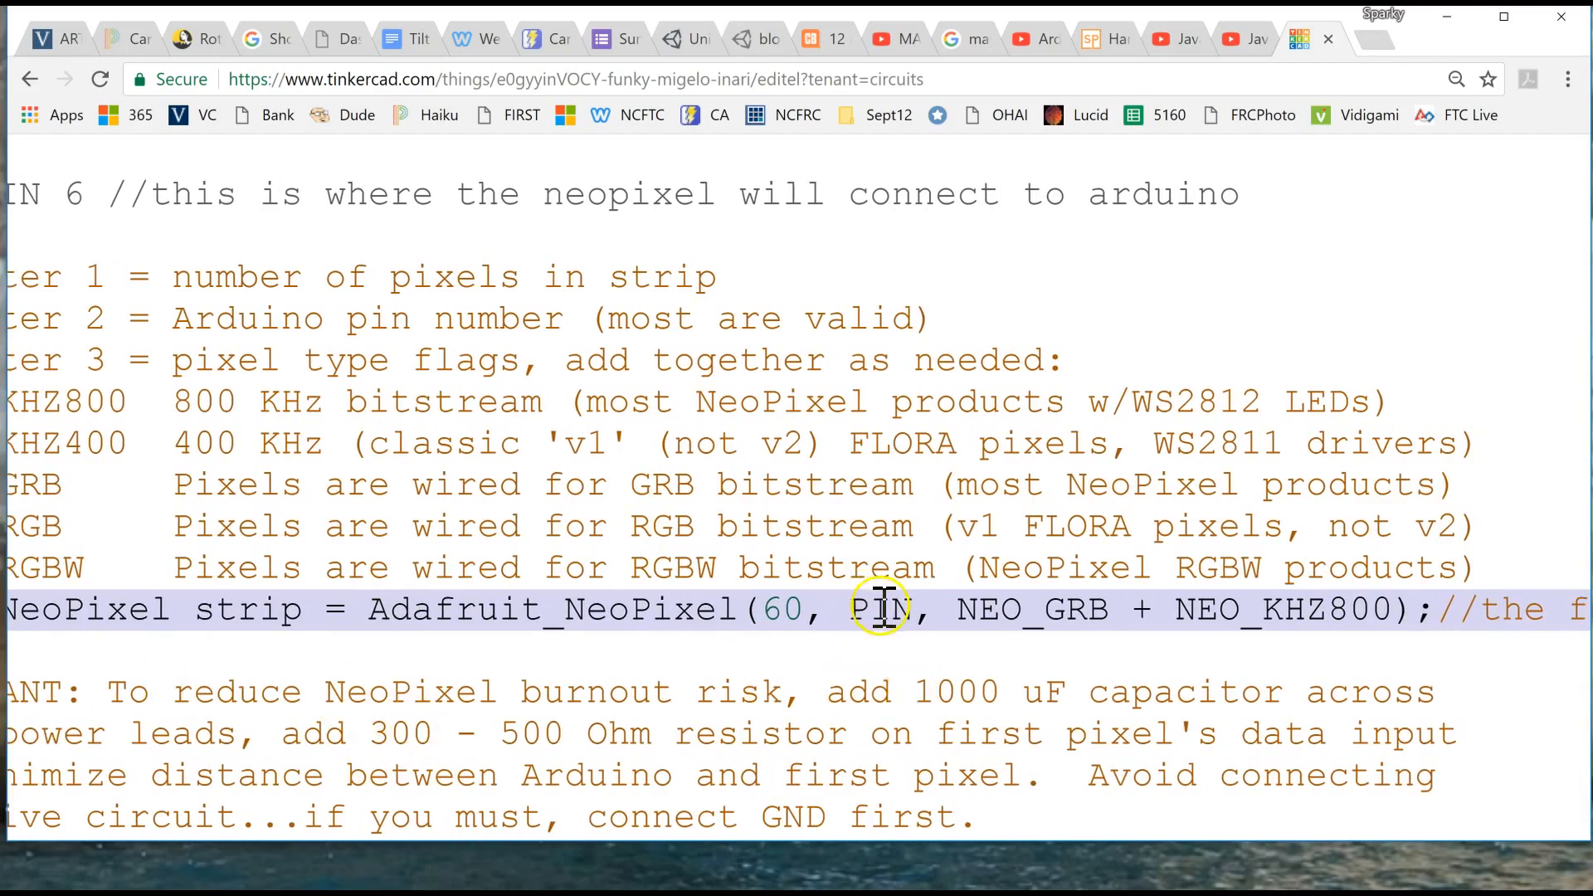
pyautogui.click(780, 610)
pyautogui.click(329, 519)
pyautogui.click(395, 630)
pyautogui.moveTo(396, 631); pyautogui.dragTo(243, 644)
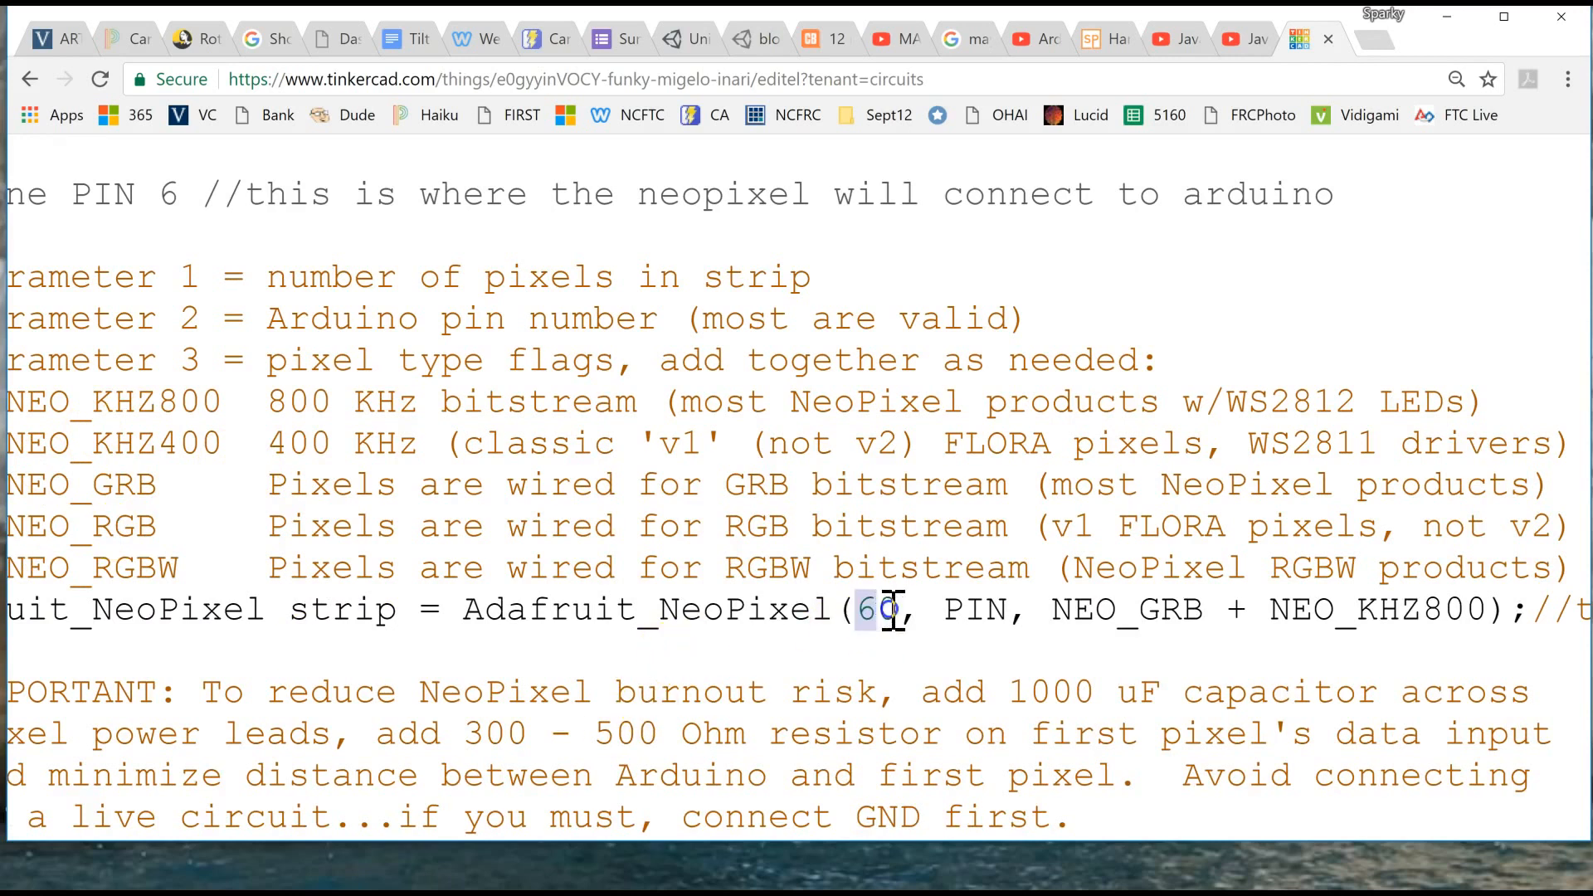
pyautogui.click(1187, 610)
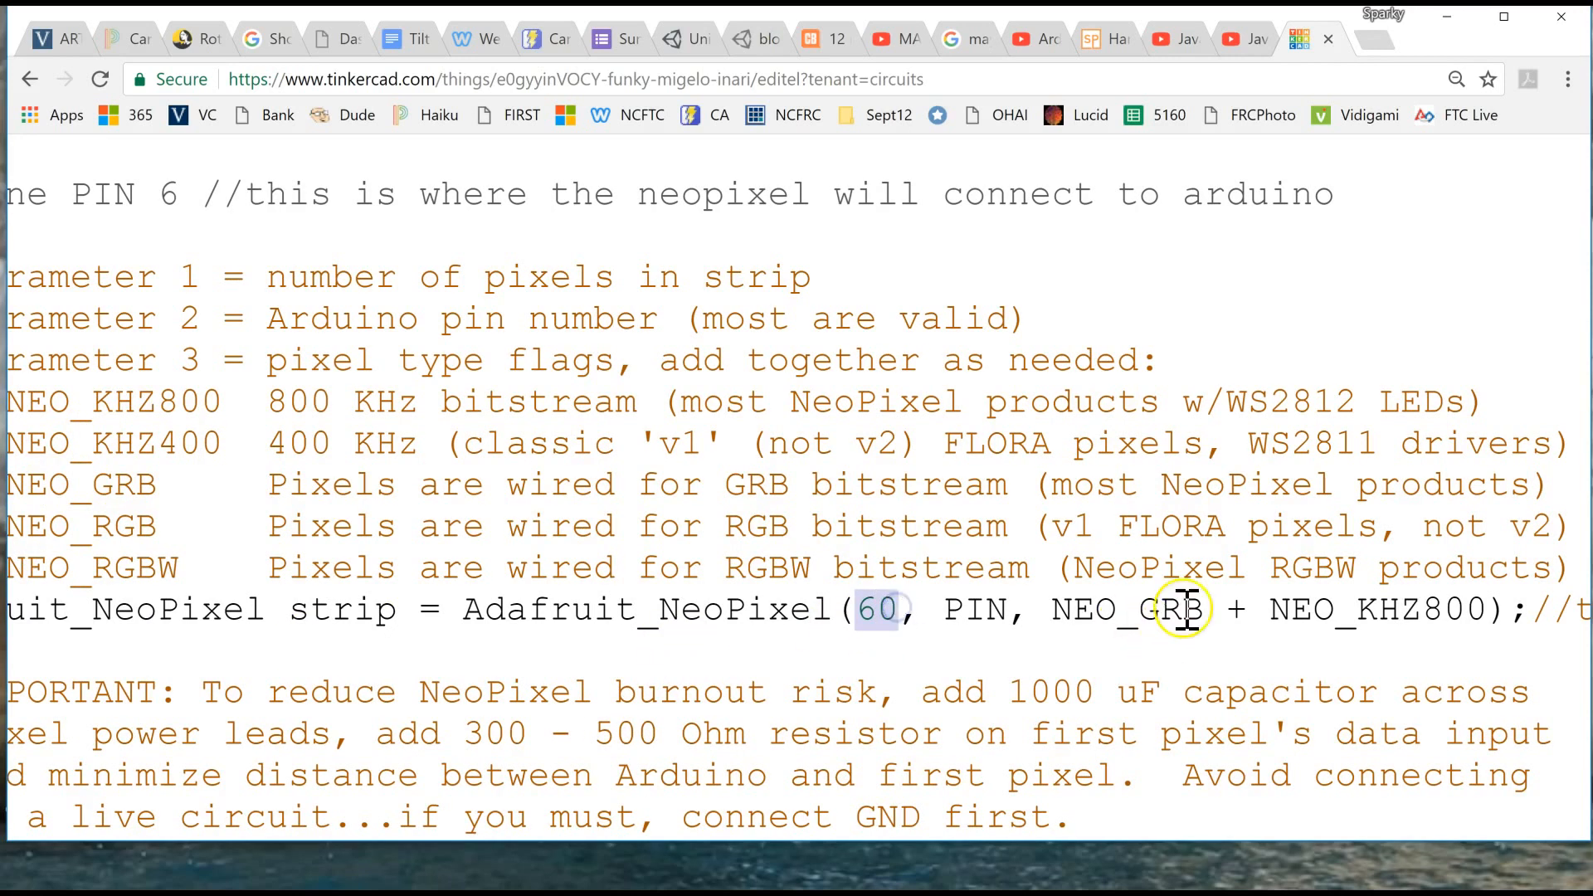
pyautogui.write('2')
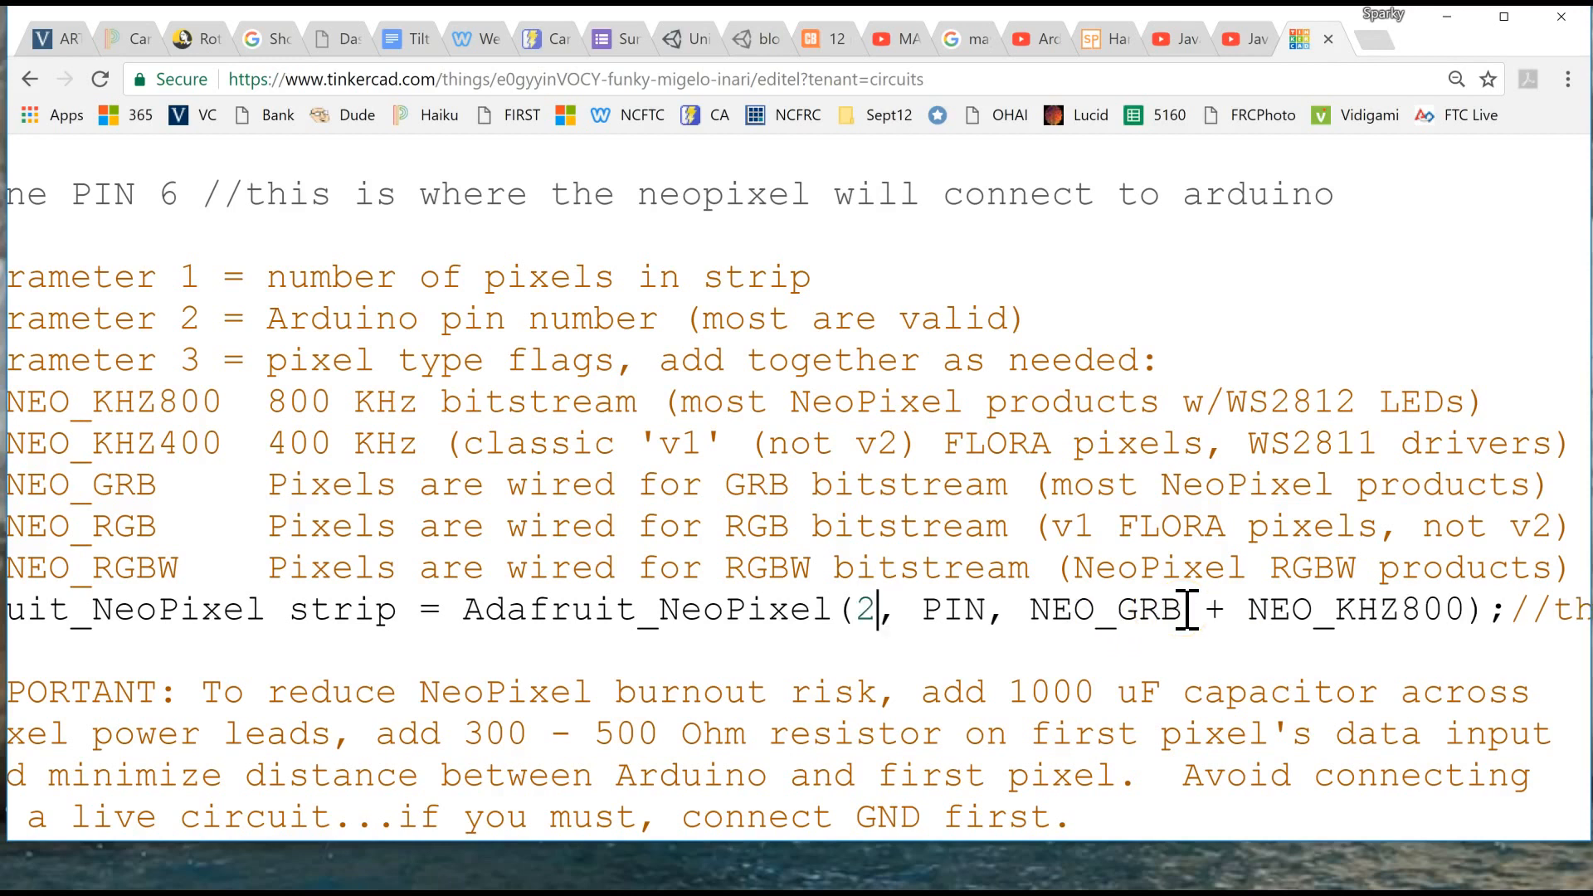
pyautogui.write('4')
pyautogui.click(1052, 616)
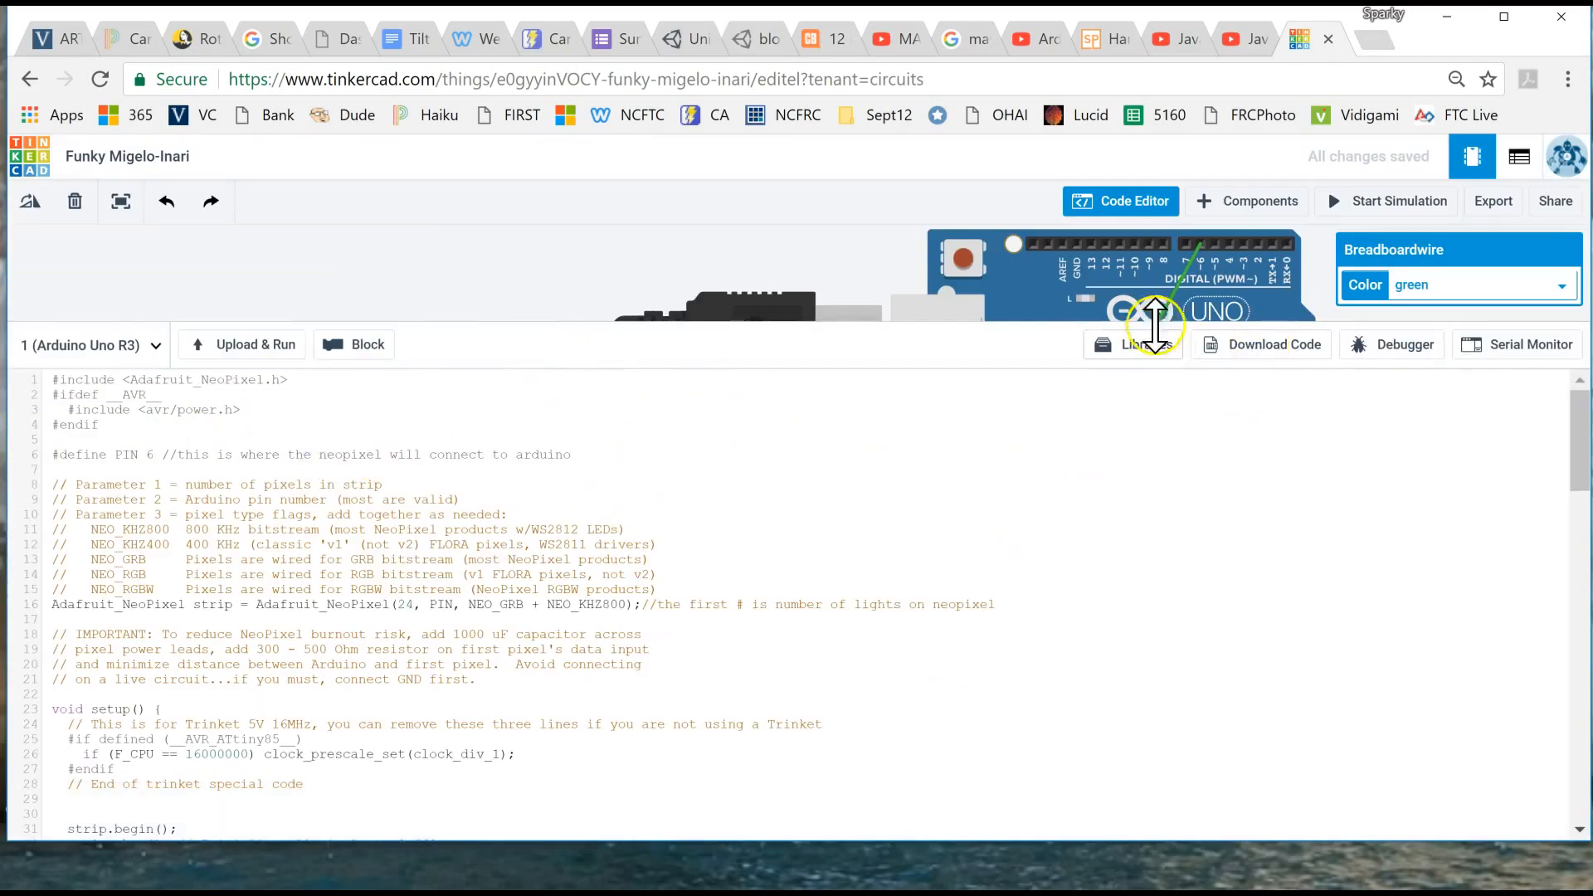
# - Close the code editor and run the simulation briefly to test the ring, stopping it after a few seconds
pyautogui.click(1126, 199)
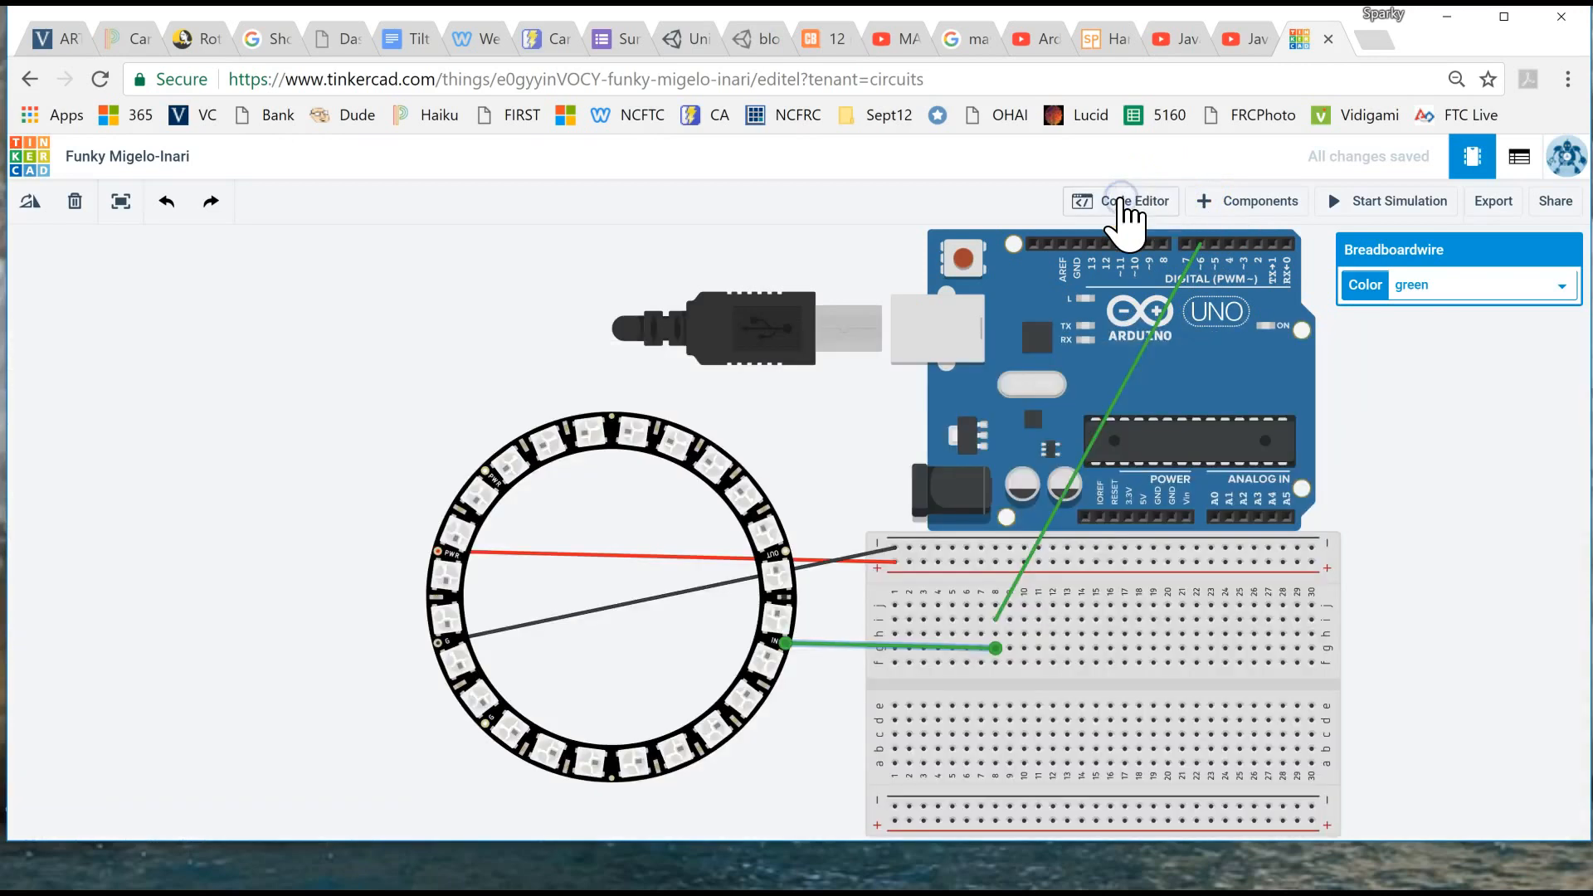
pyautogui.click(1398, 209)
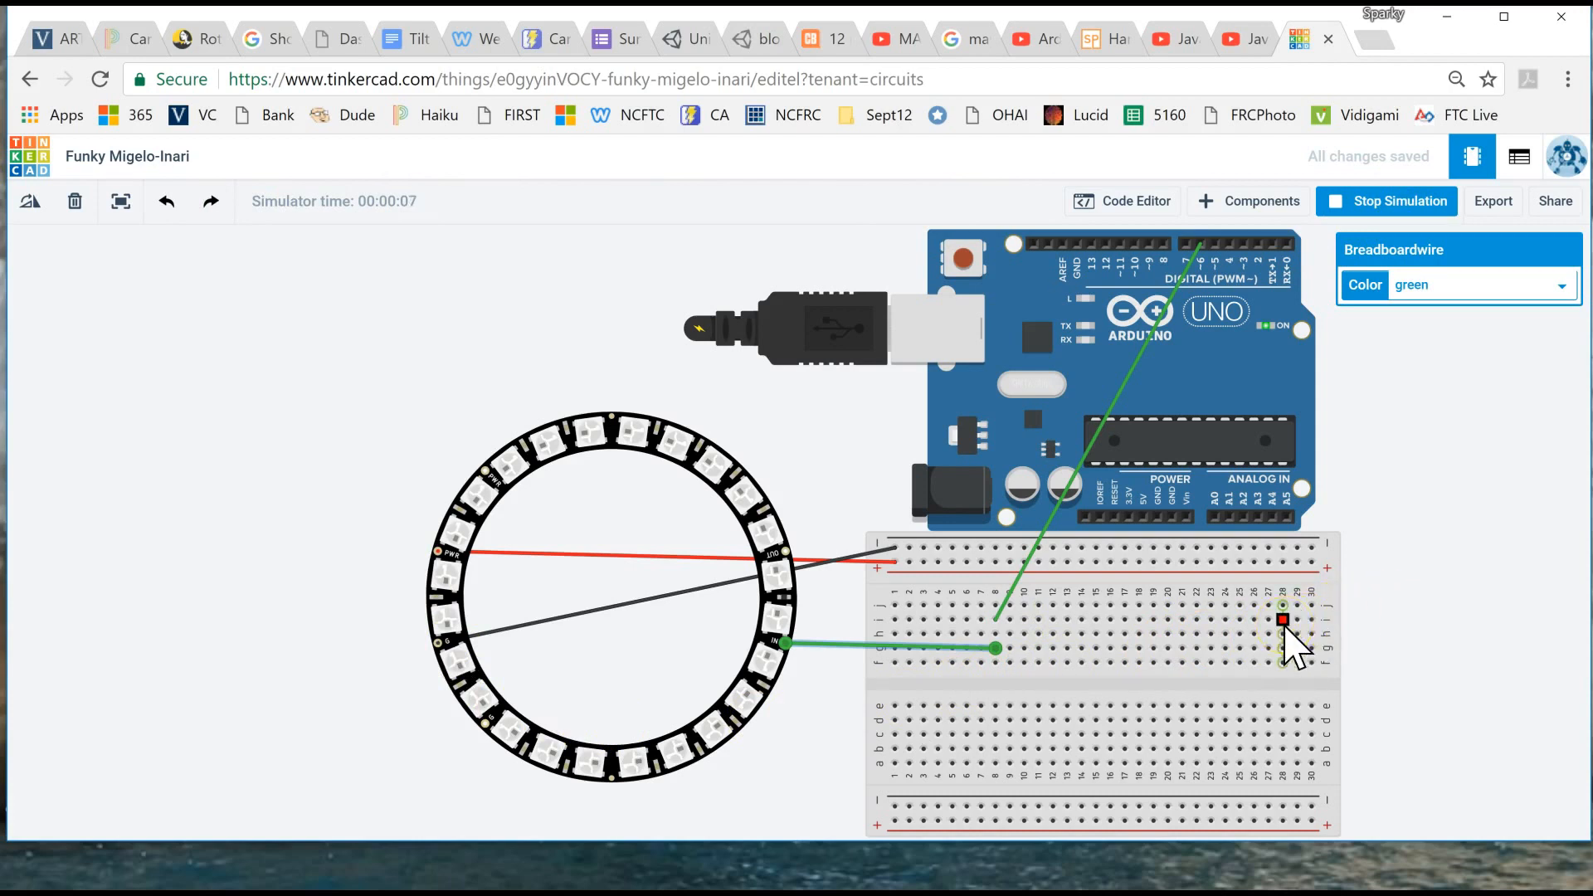
pyautogui.click(1363, 201)
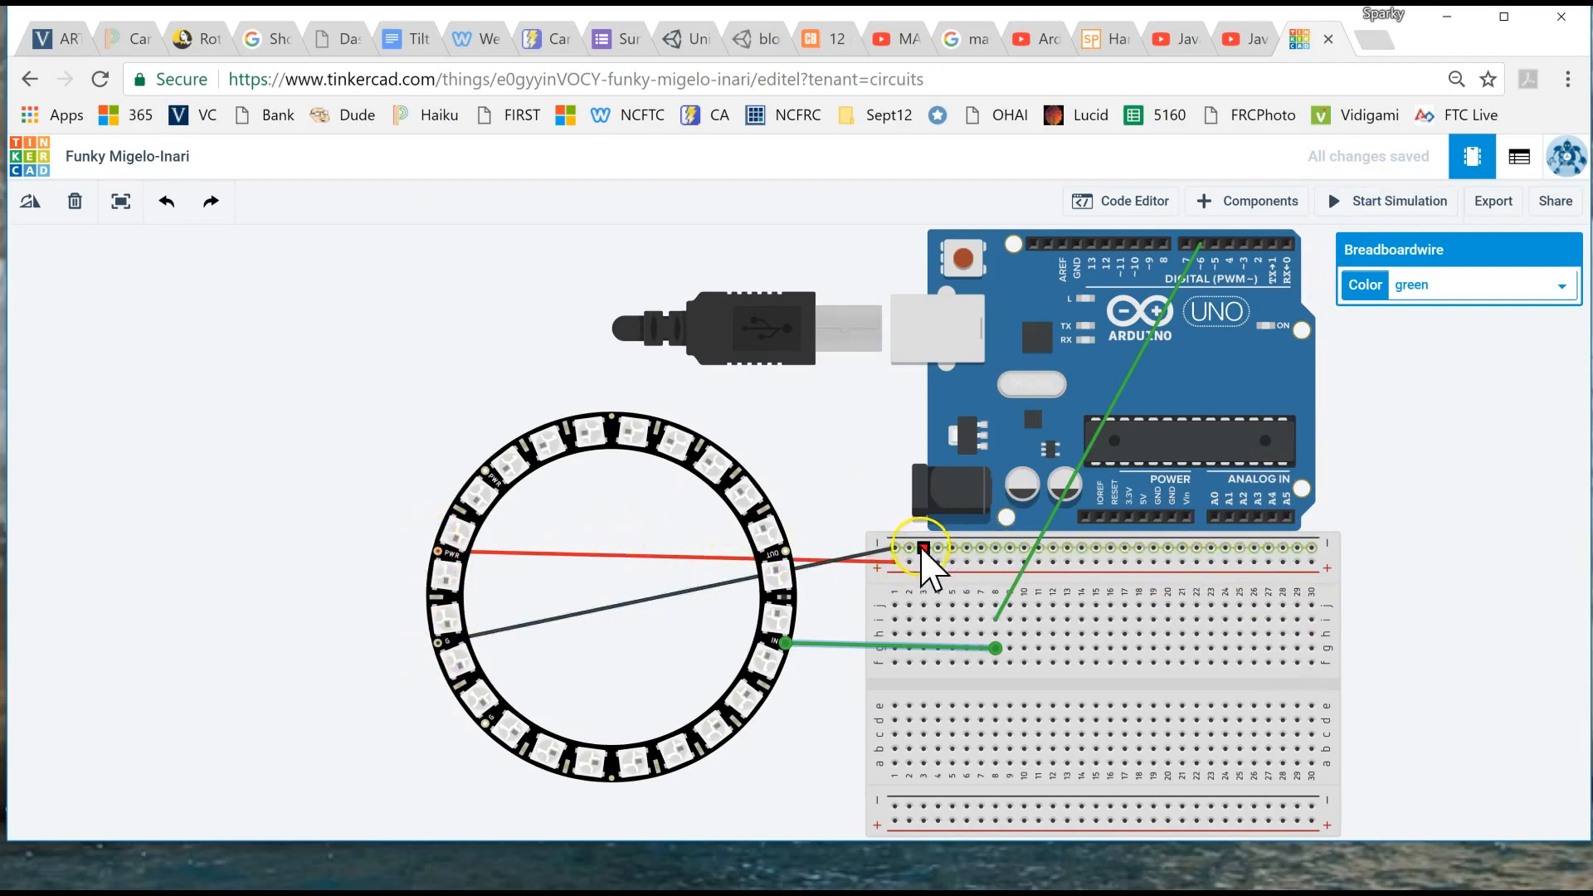
# - Run a black wire from the Arduino's GND power pin to column 19 of the breadboard's upper negative rail
pyautogui.click(1159, 516)
pyautogui.click(1158, 519)
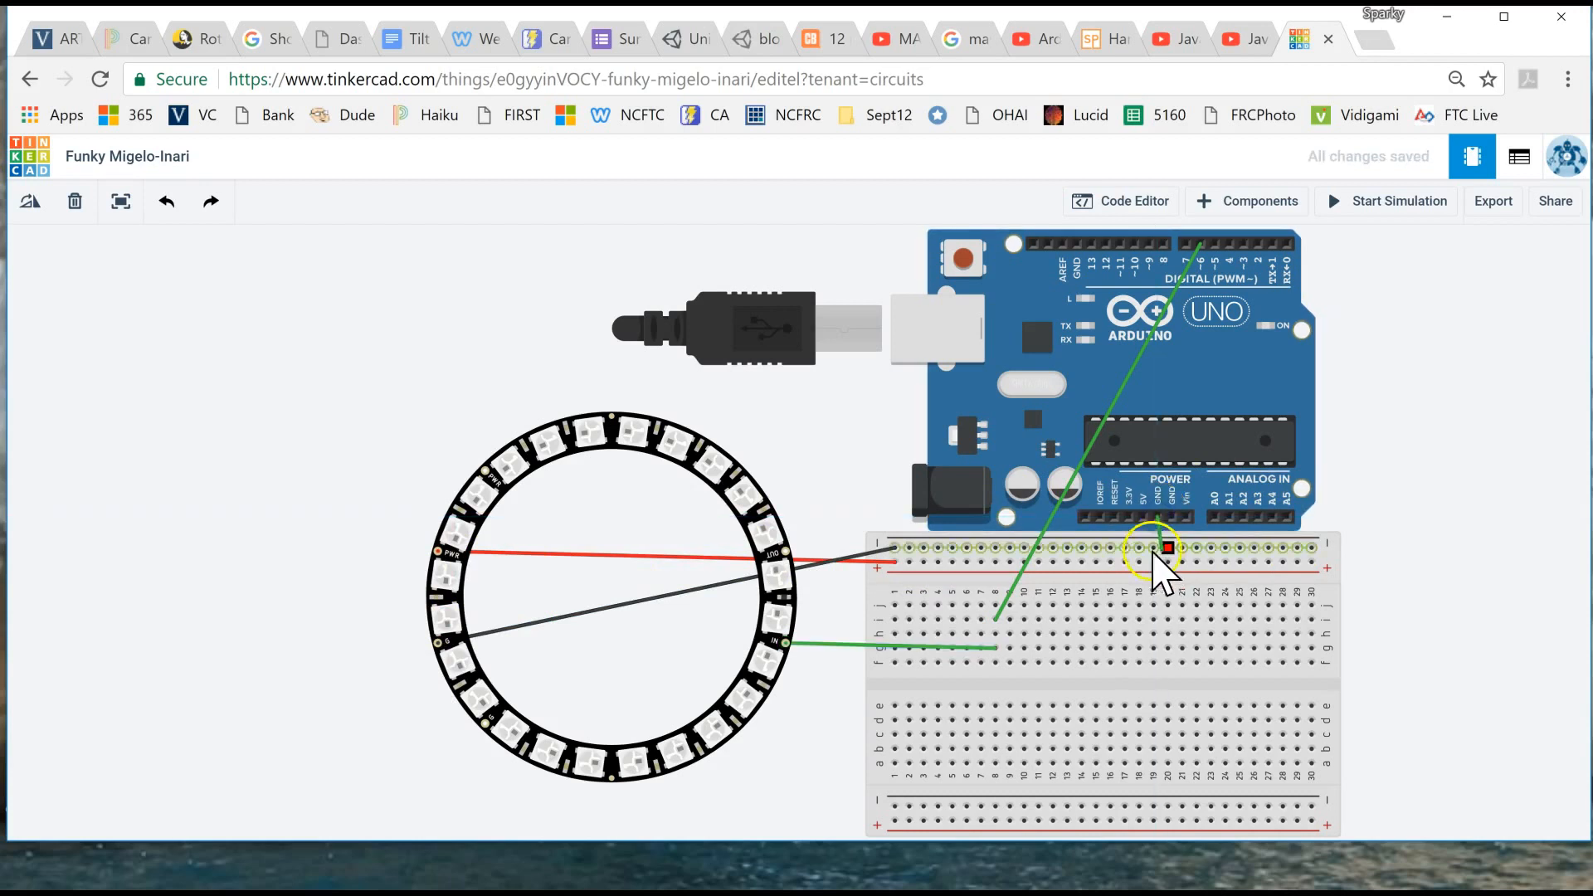
pyautogui.click(1156, 547)
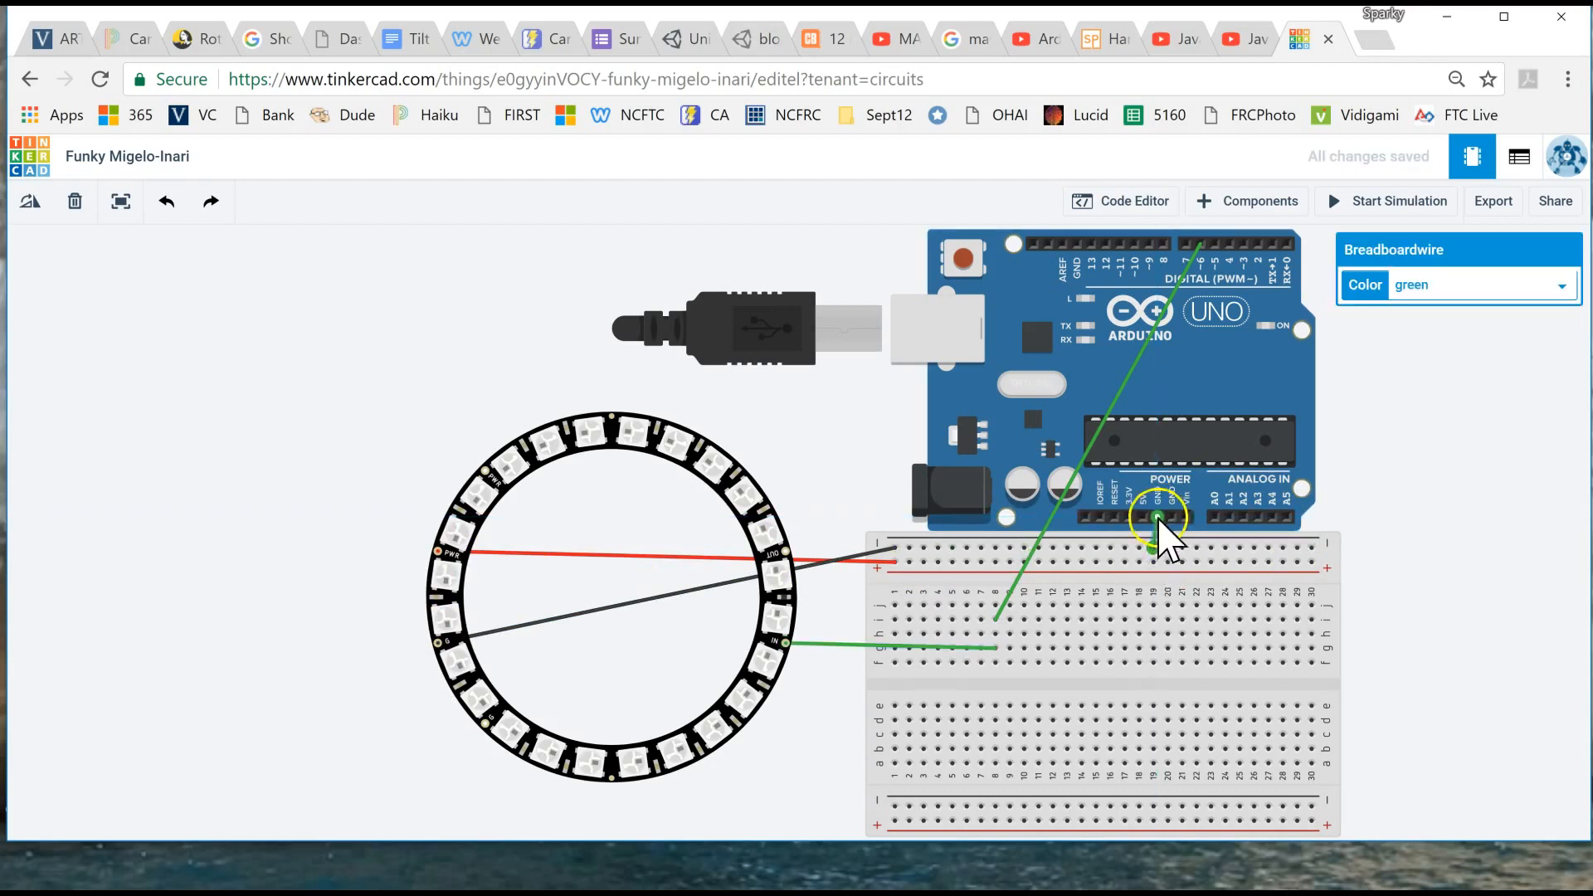
pyautogui.click(1424, 307)
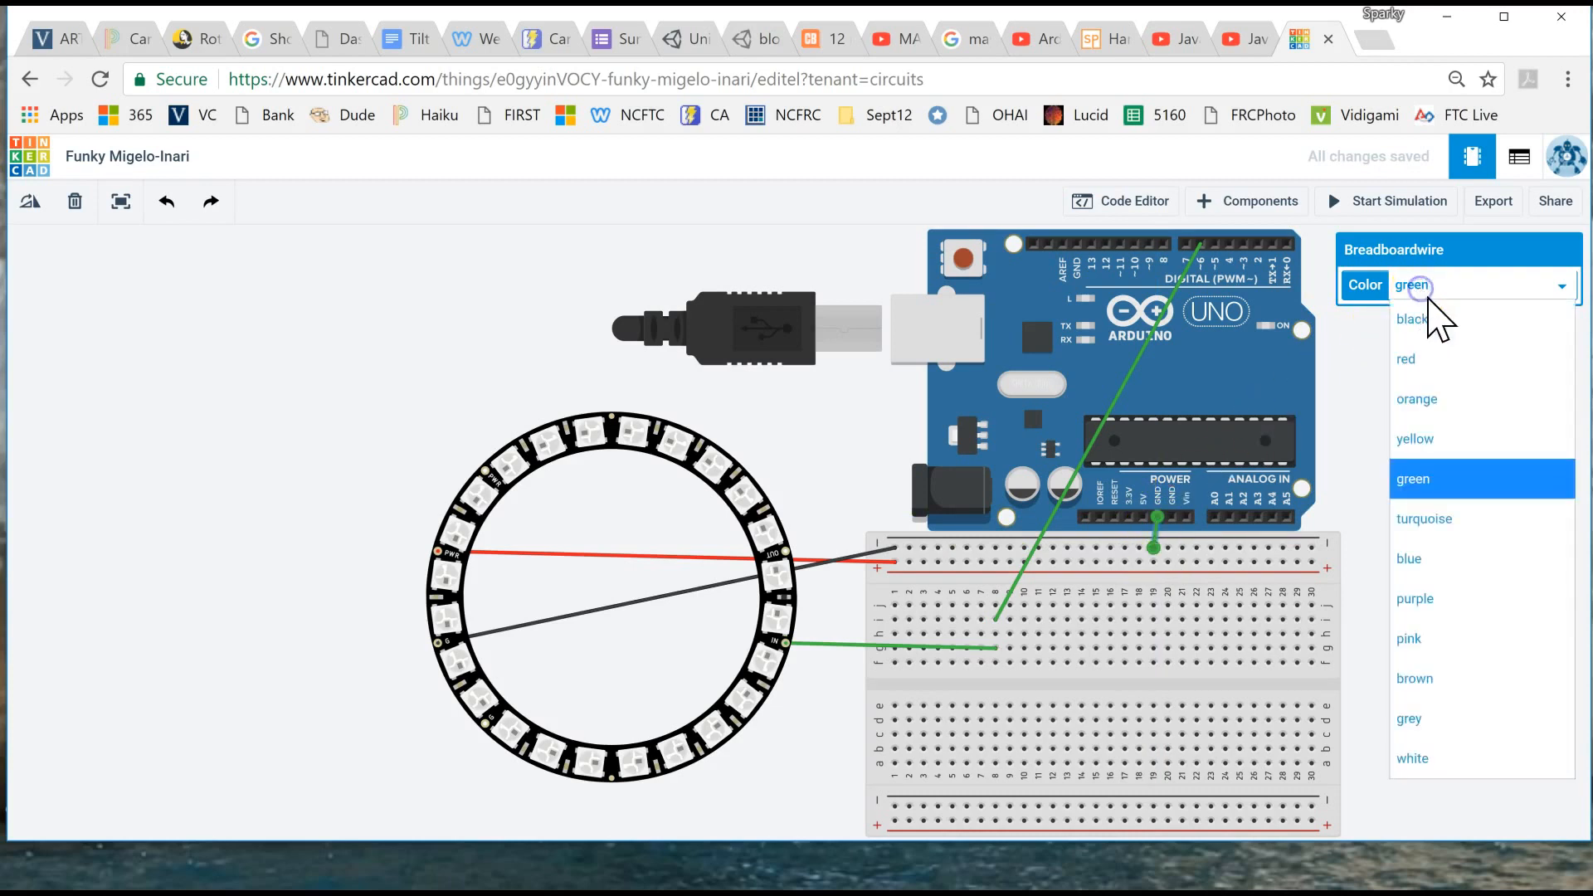
pyautogui.click(1430, 322)
# - Run a red wire from the Arduino's 5V pin to column 16 of the breadboard's upper positive rail
pyautogui.click(1143, 517)
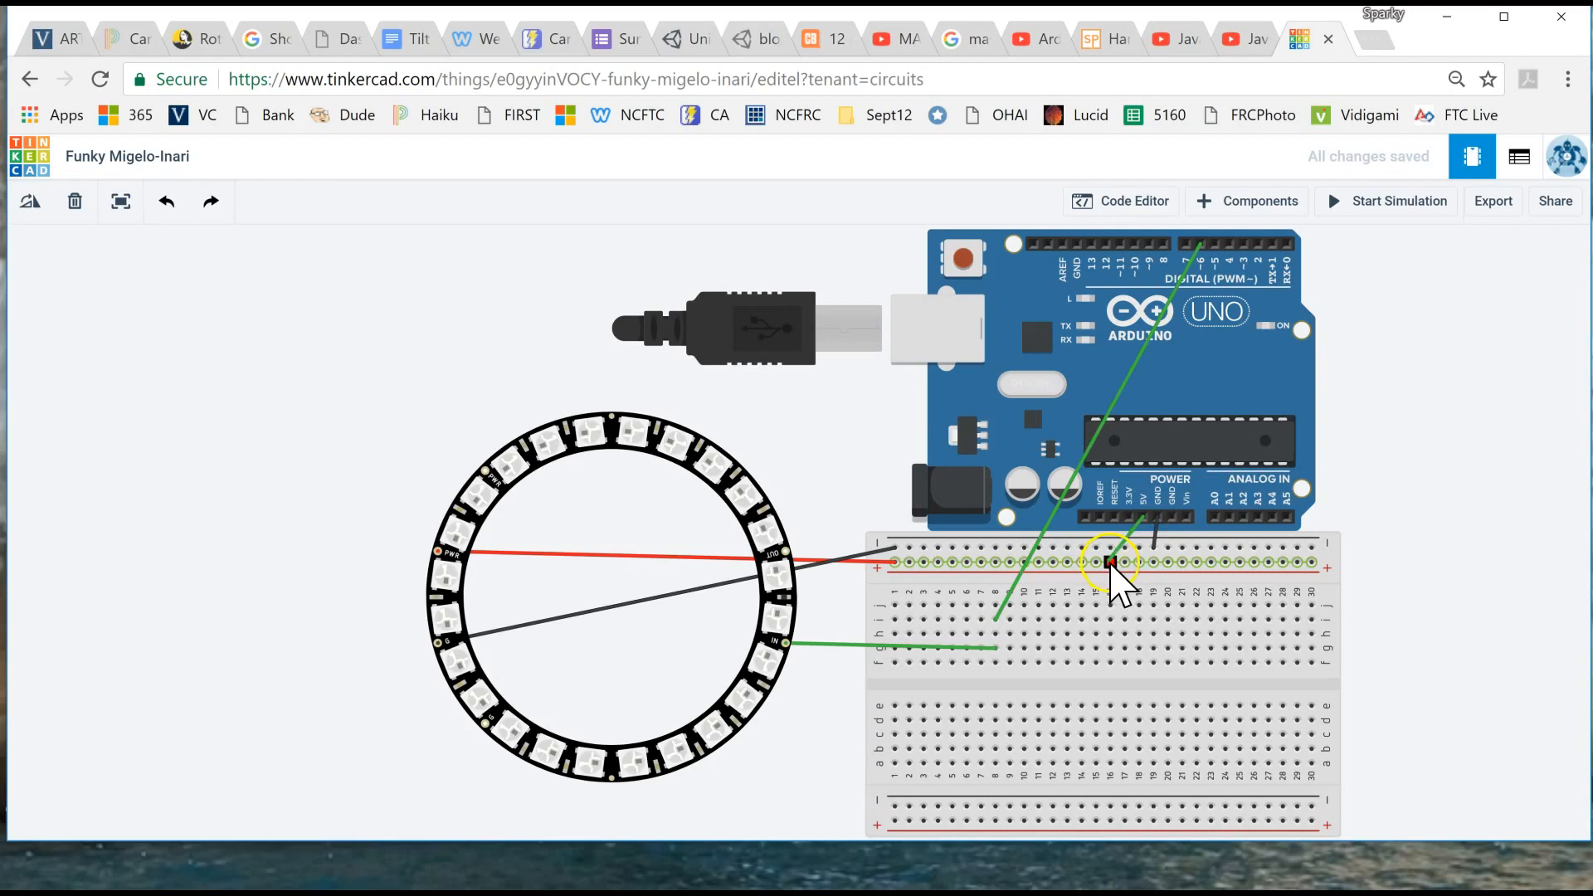
pyautogui.click(1110, 562)
pyautogui.click(1438, 286)
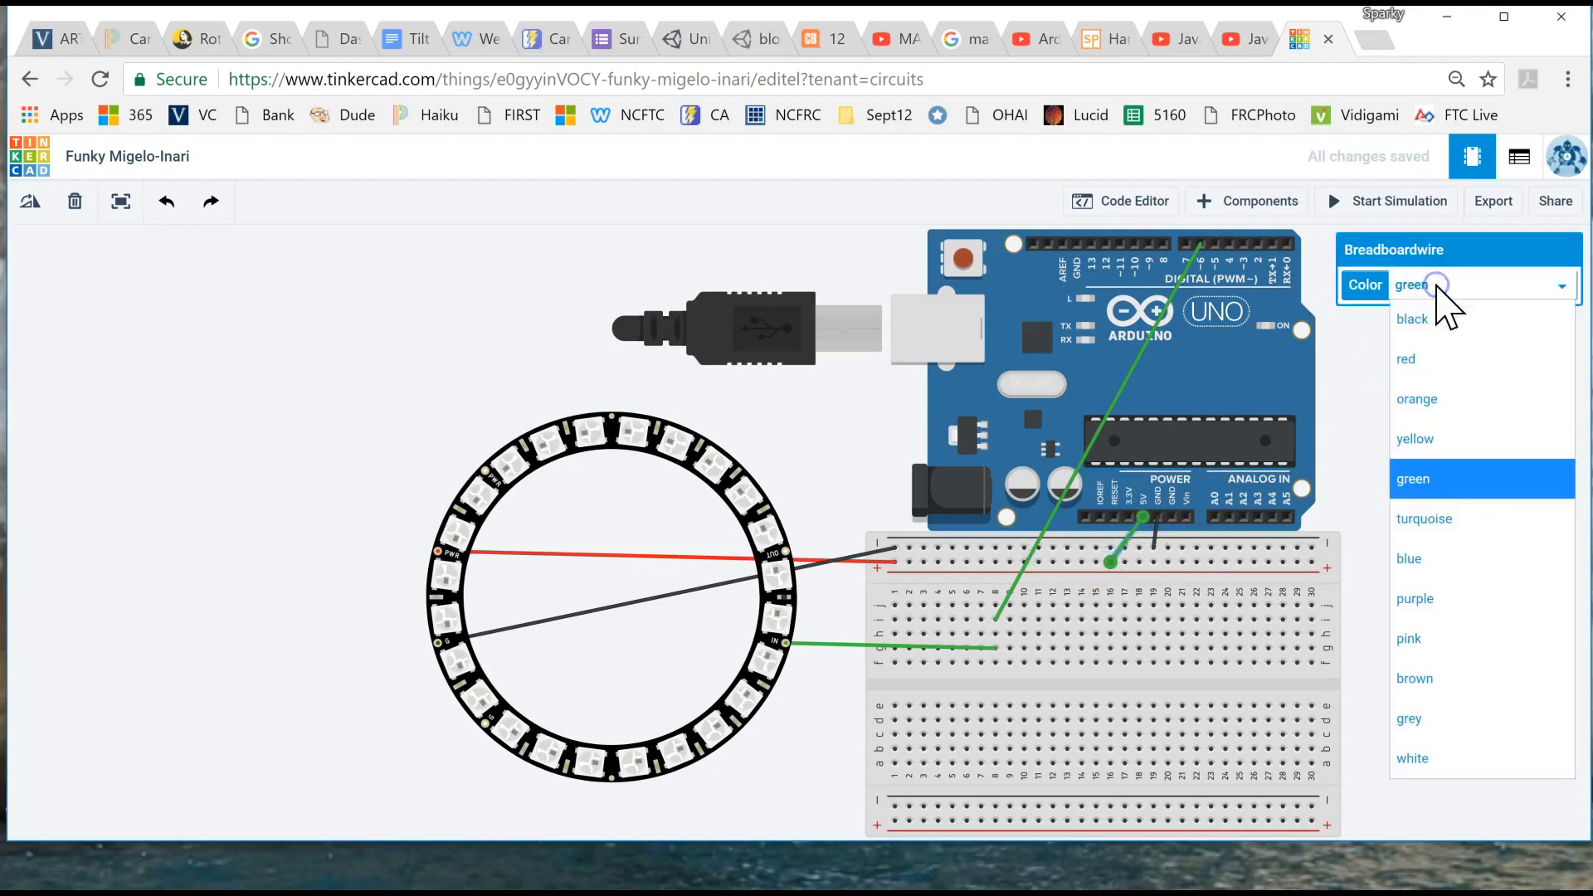
pyautogui.click(1409, 358)
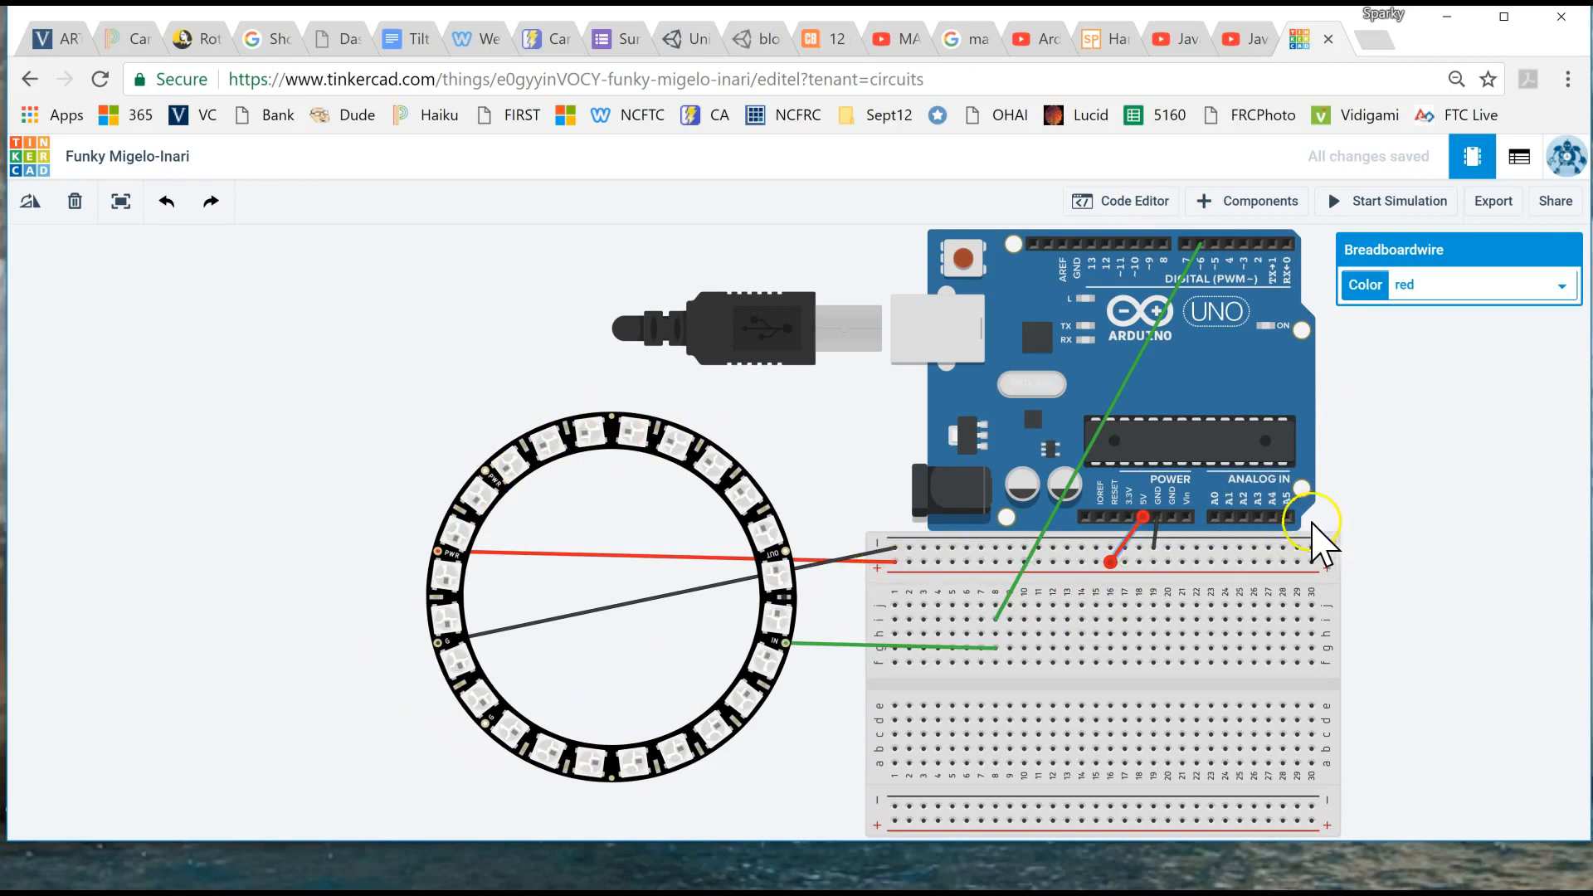
# - Run the simulation again to watch the ring's light patterns, and stop it
pyautogui.click(1393, 212)
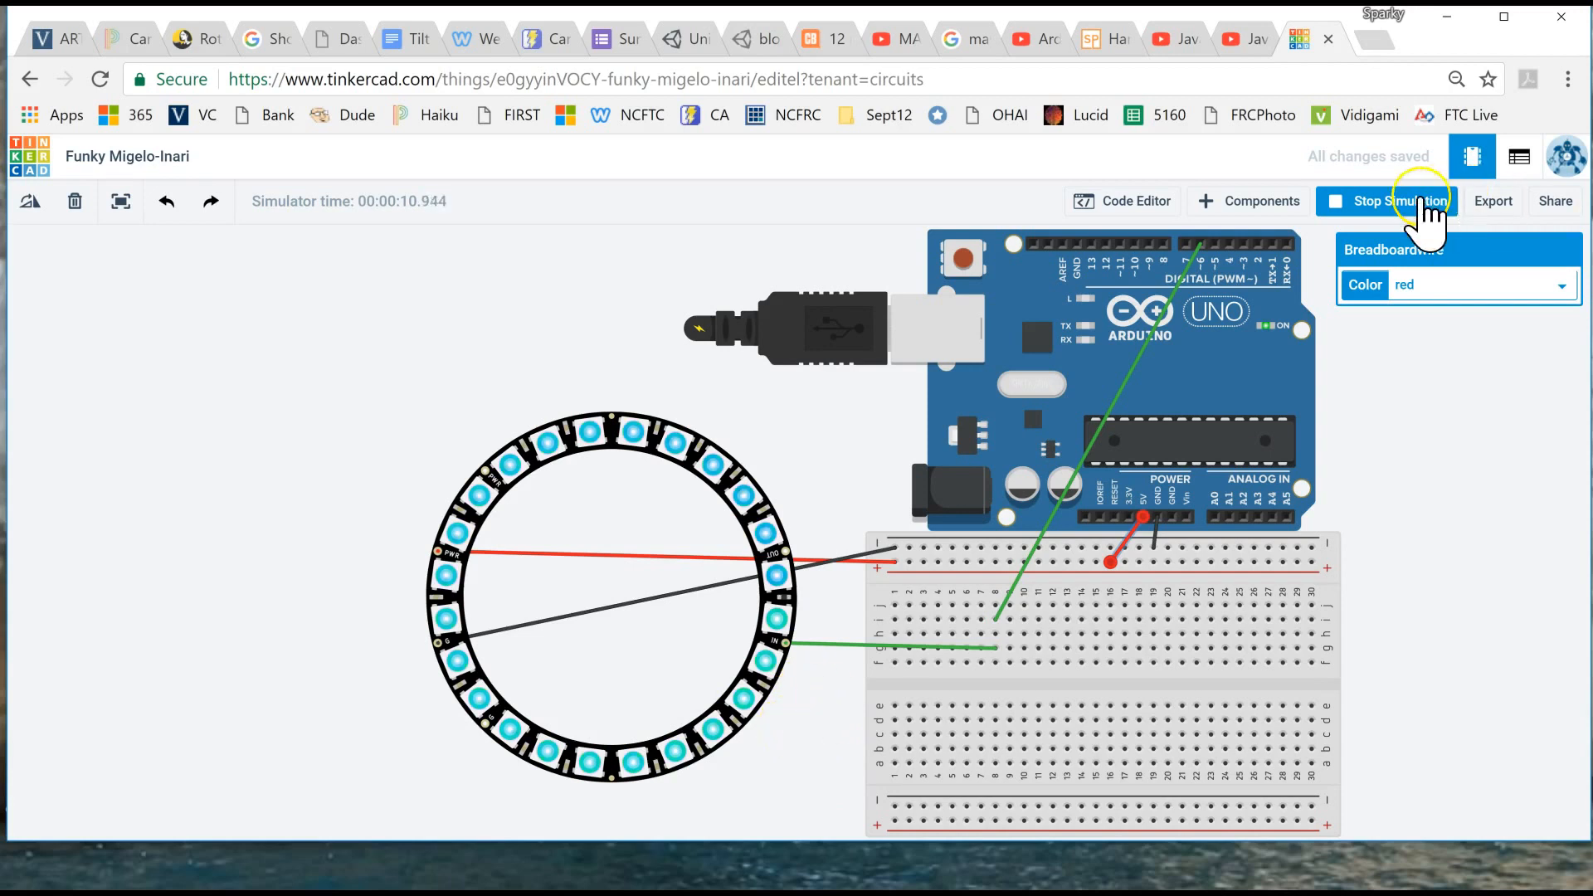
pyautogui.click(1400, 215)
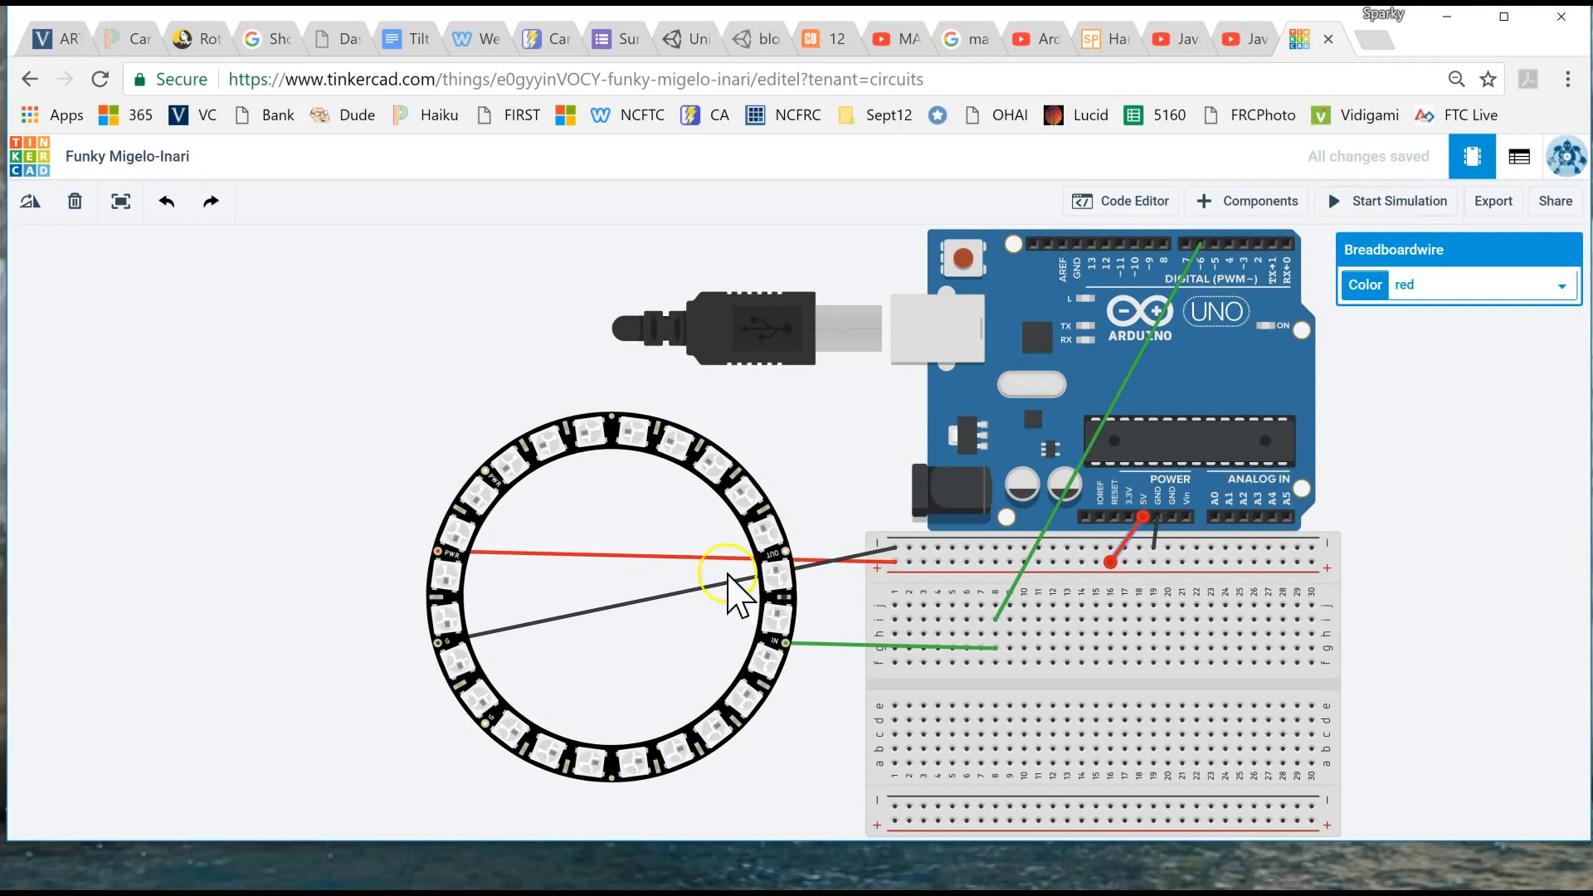
# - Add a NeoPixel Jewel from the component library and place it in the centre of the NeoPixel Ring 24
pyautogui.scroll(5, 650, 625)
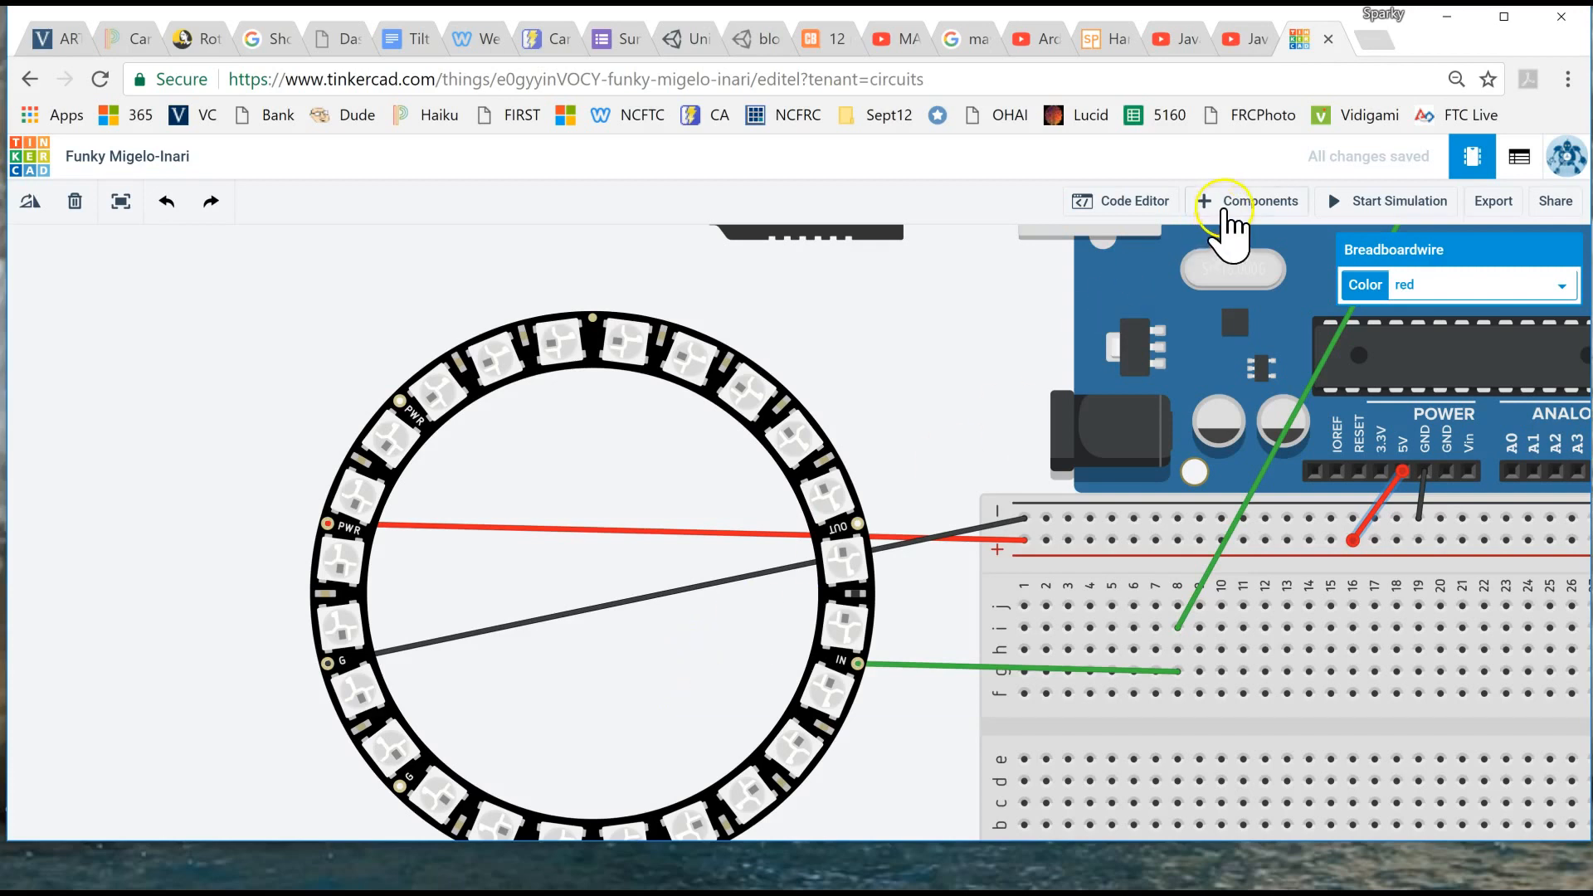
pyautogui.click(1235, 207)
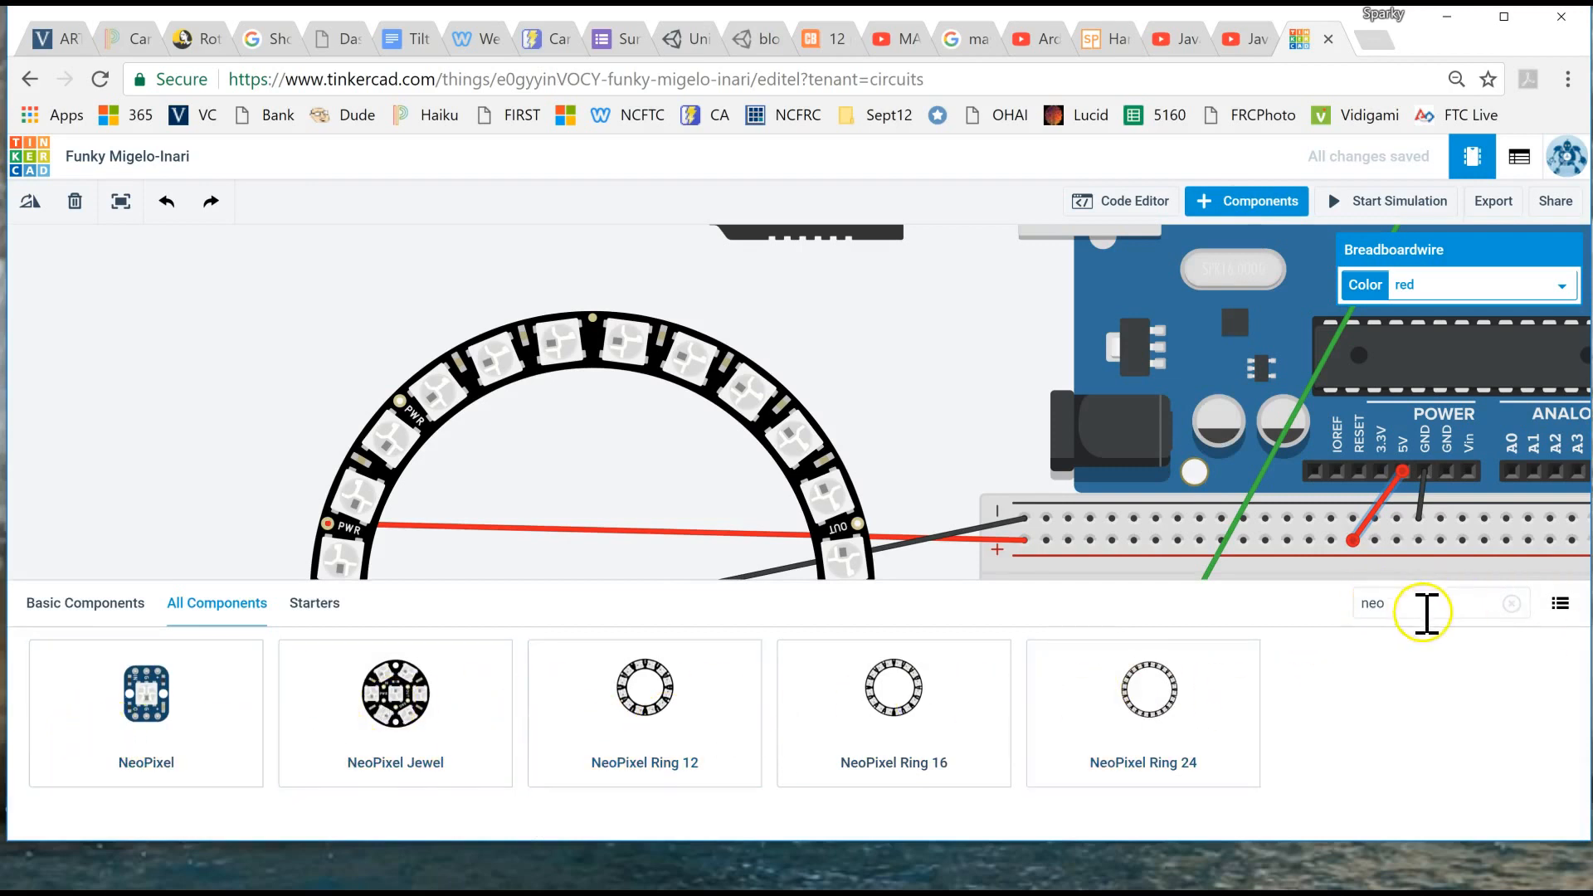
pyautogui.moveTo(426, 689); pyautogui.dragTo(607, 594)
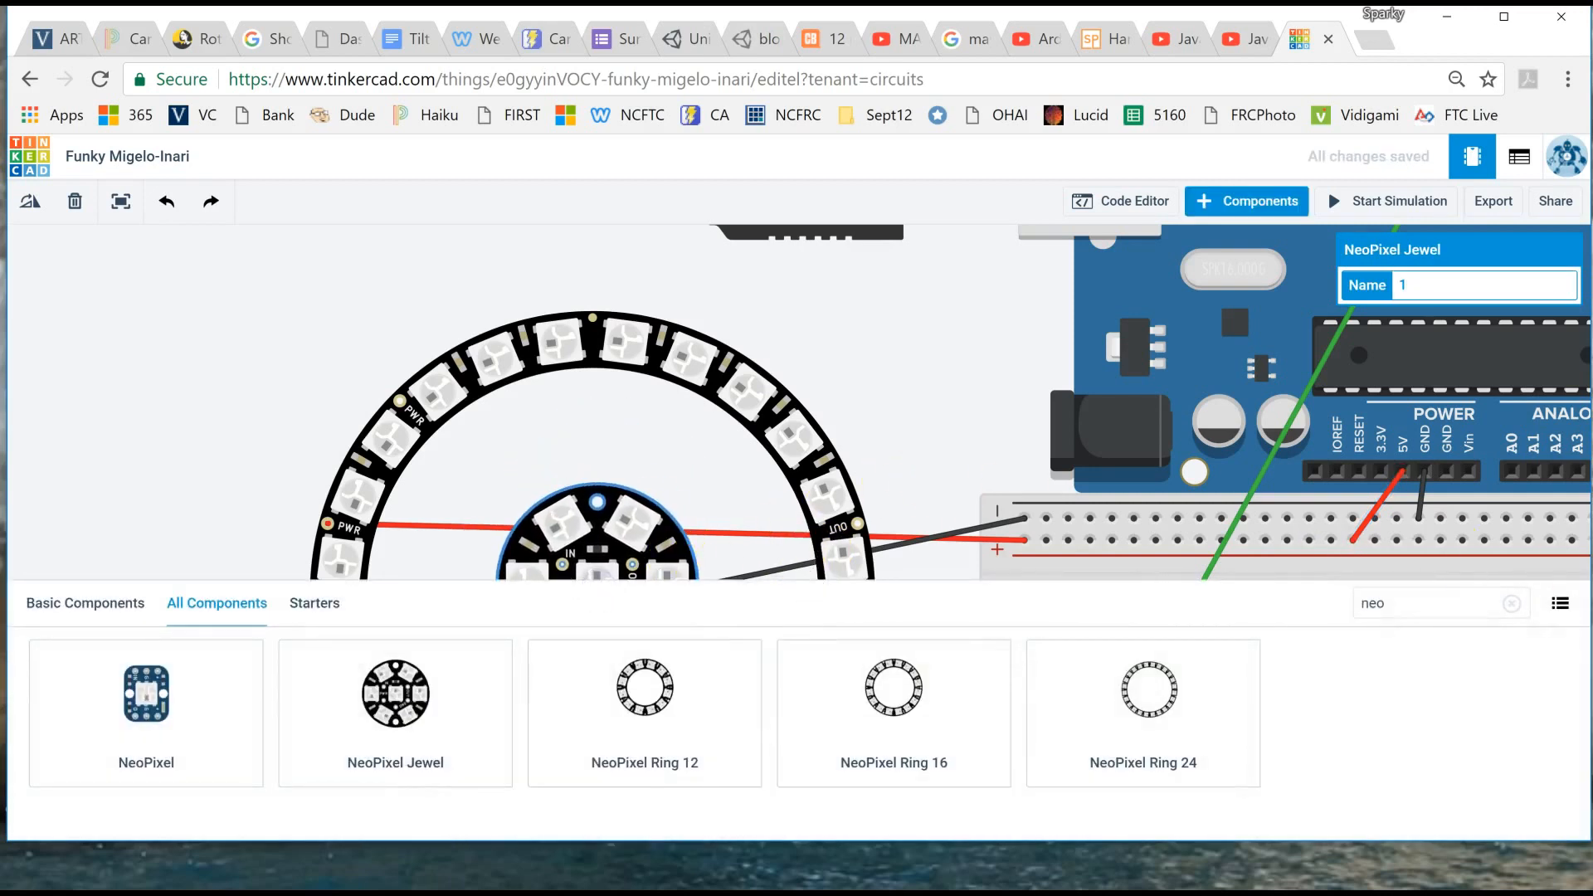
pyautogui.click(1269, 207)
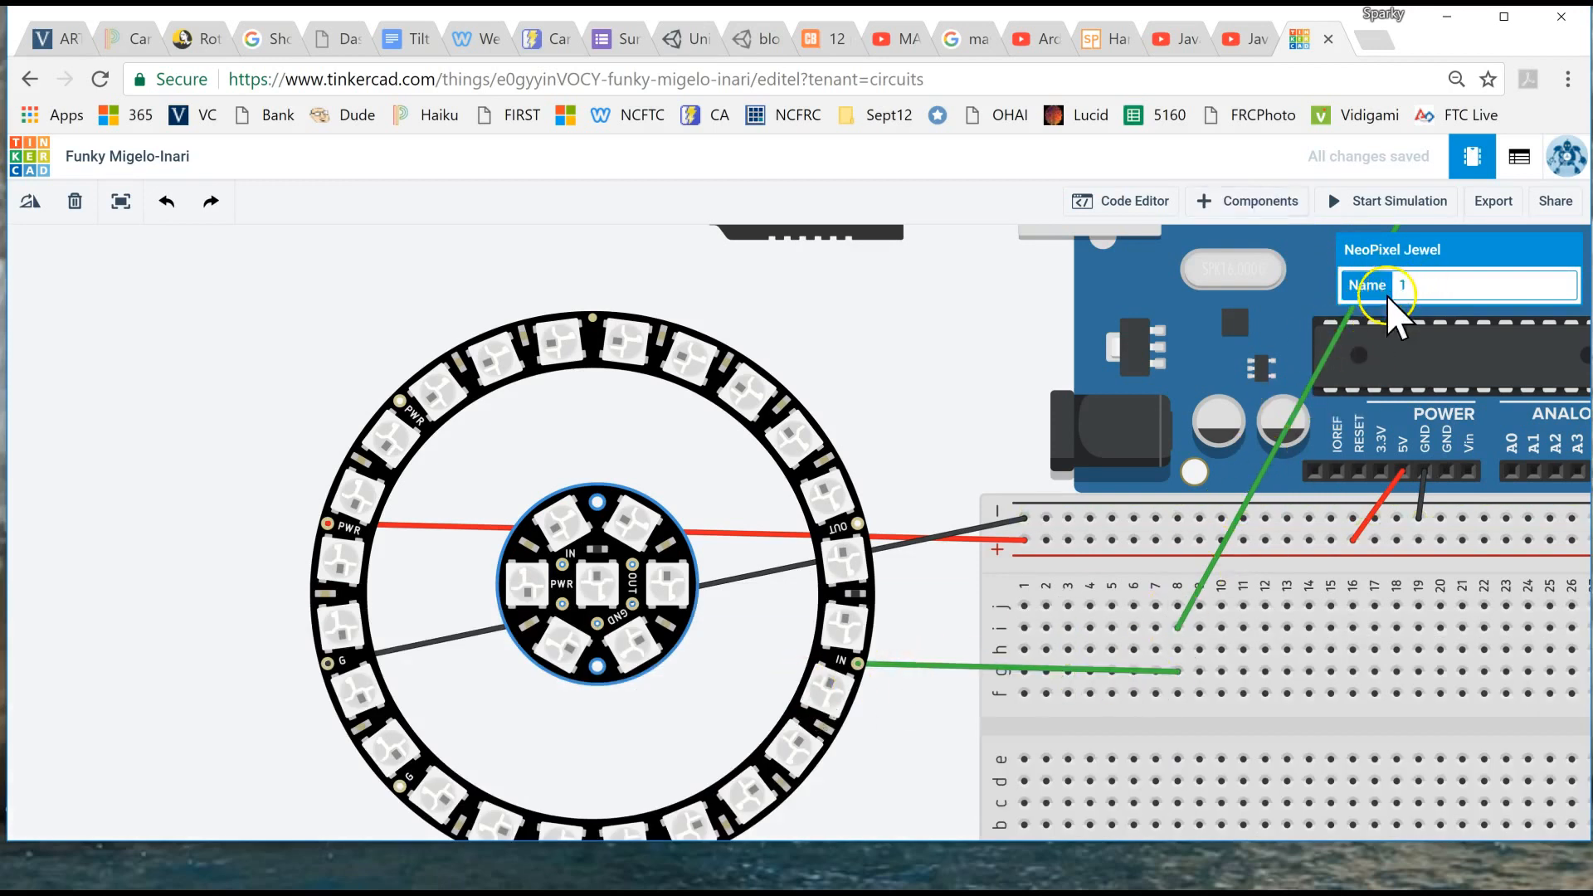
pyautogui.click(976, 371)
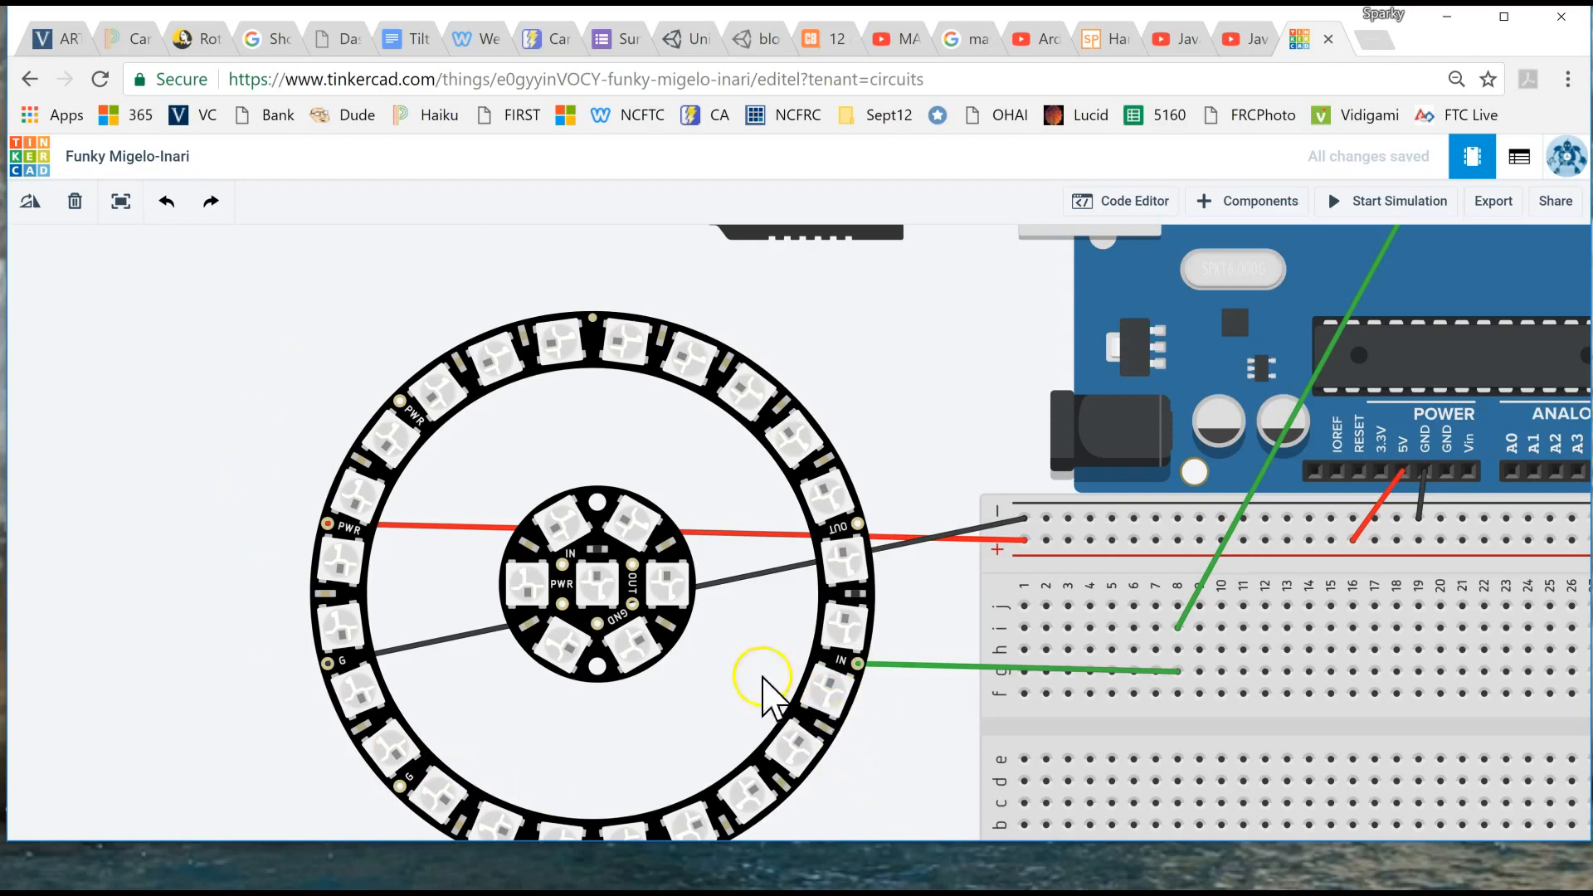
# - Connect the ring's OUT to the Jewel's IN with a green wire and the Jewel's PWR to the ring's unused PWR with a red wire
pyautogui.click(857, 528)
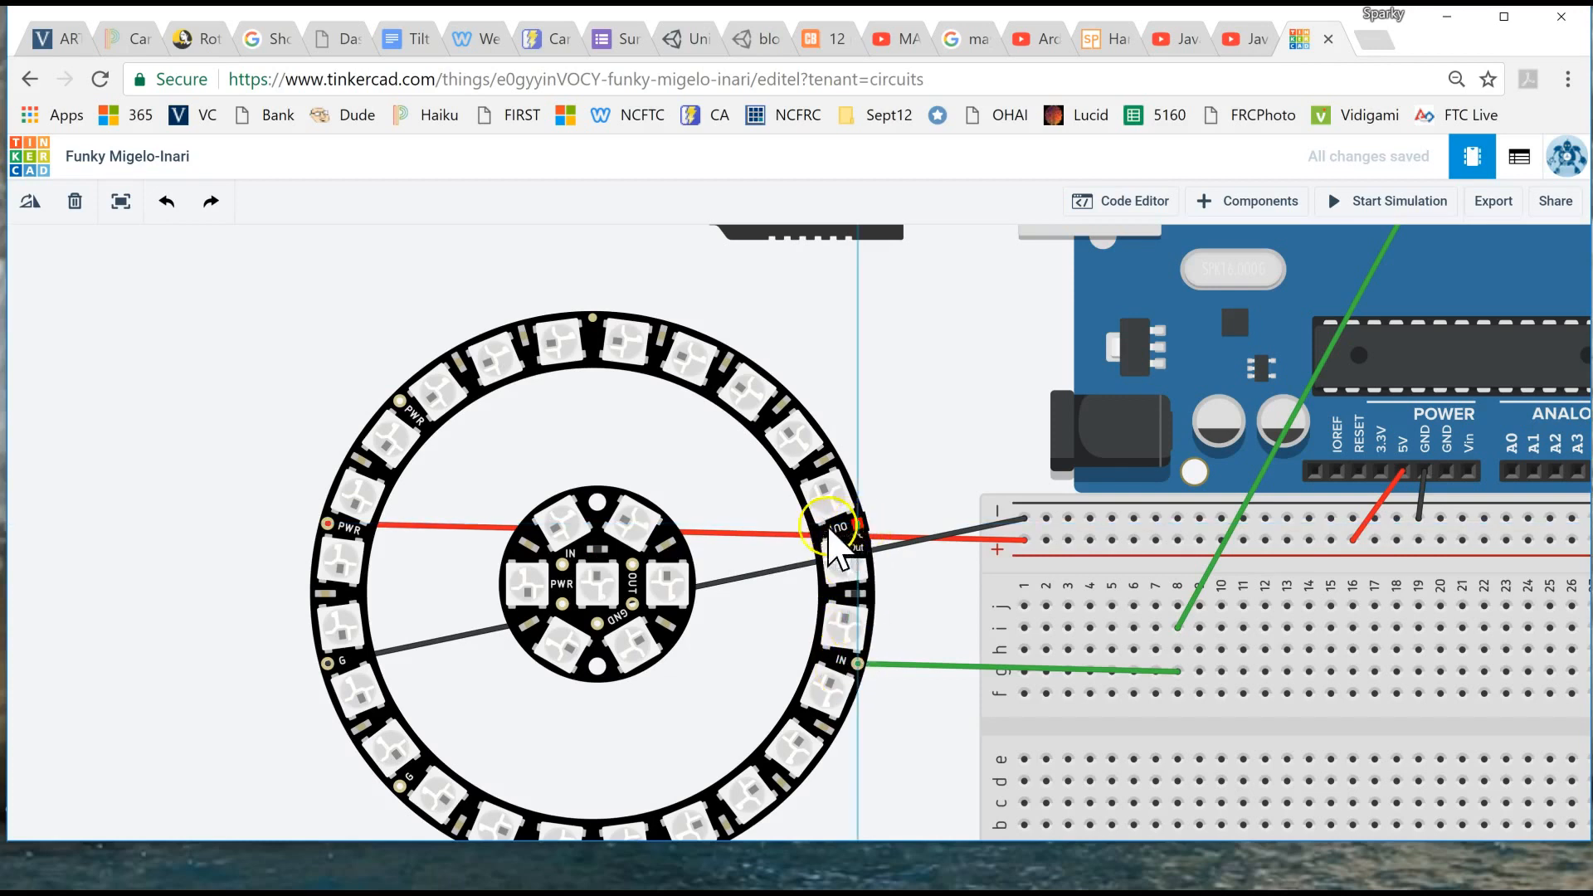
pyautogui.click(563, 565)
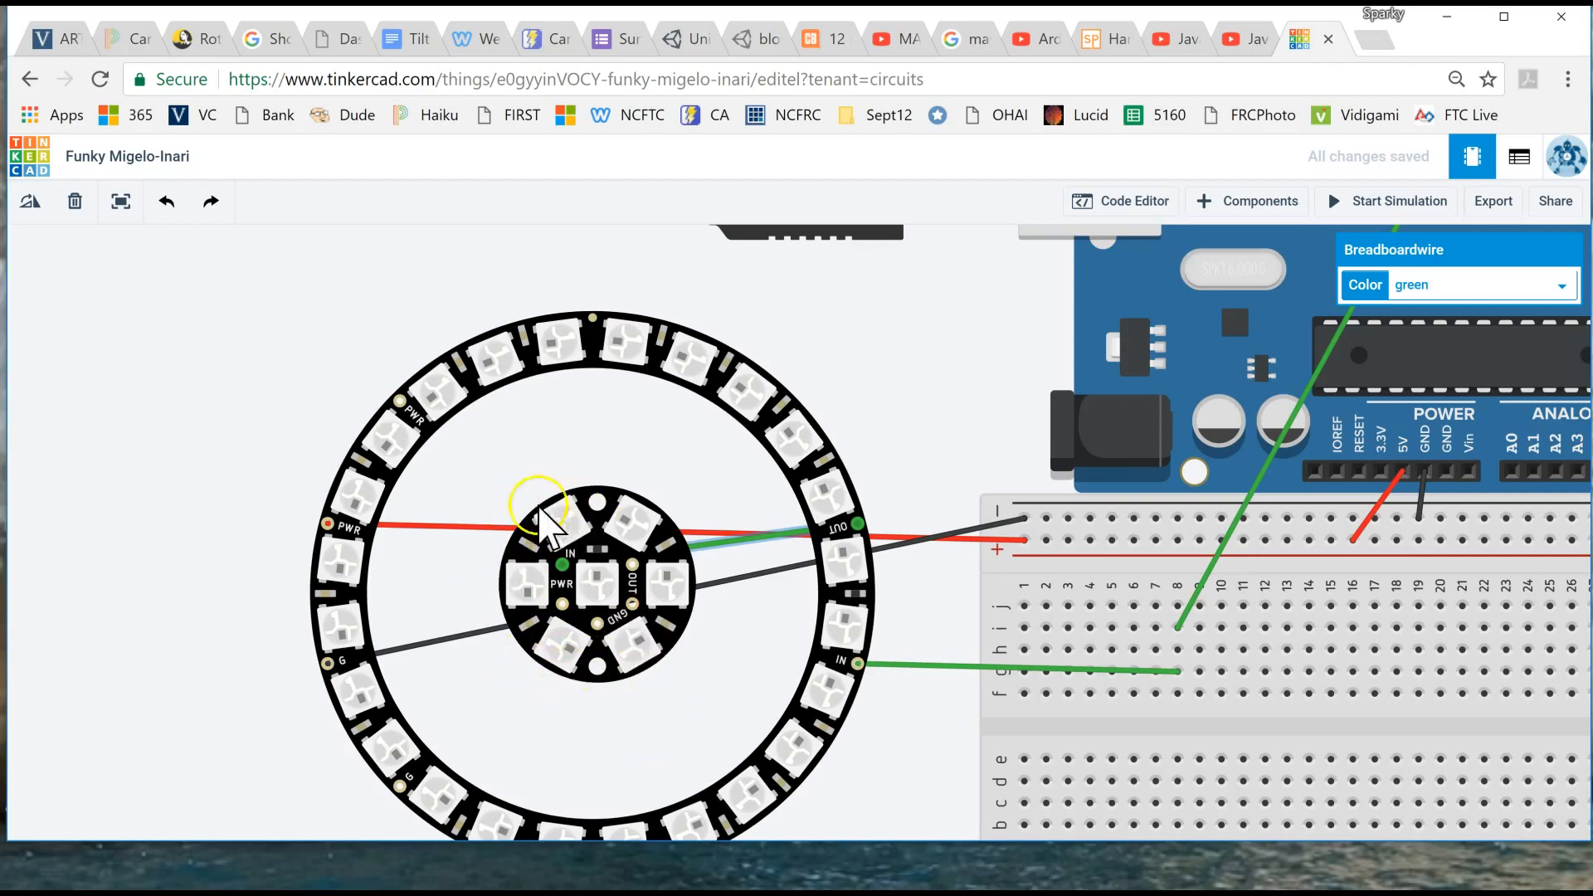
pyautogui.click(563, 605)
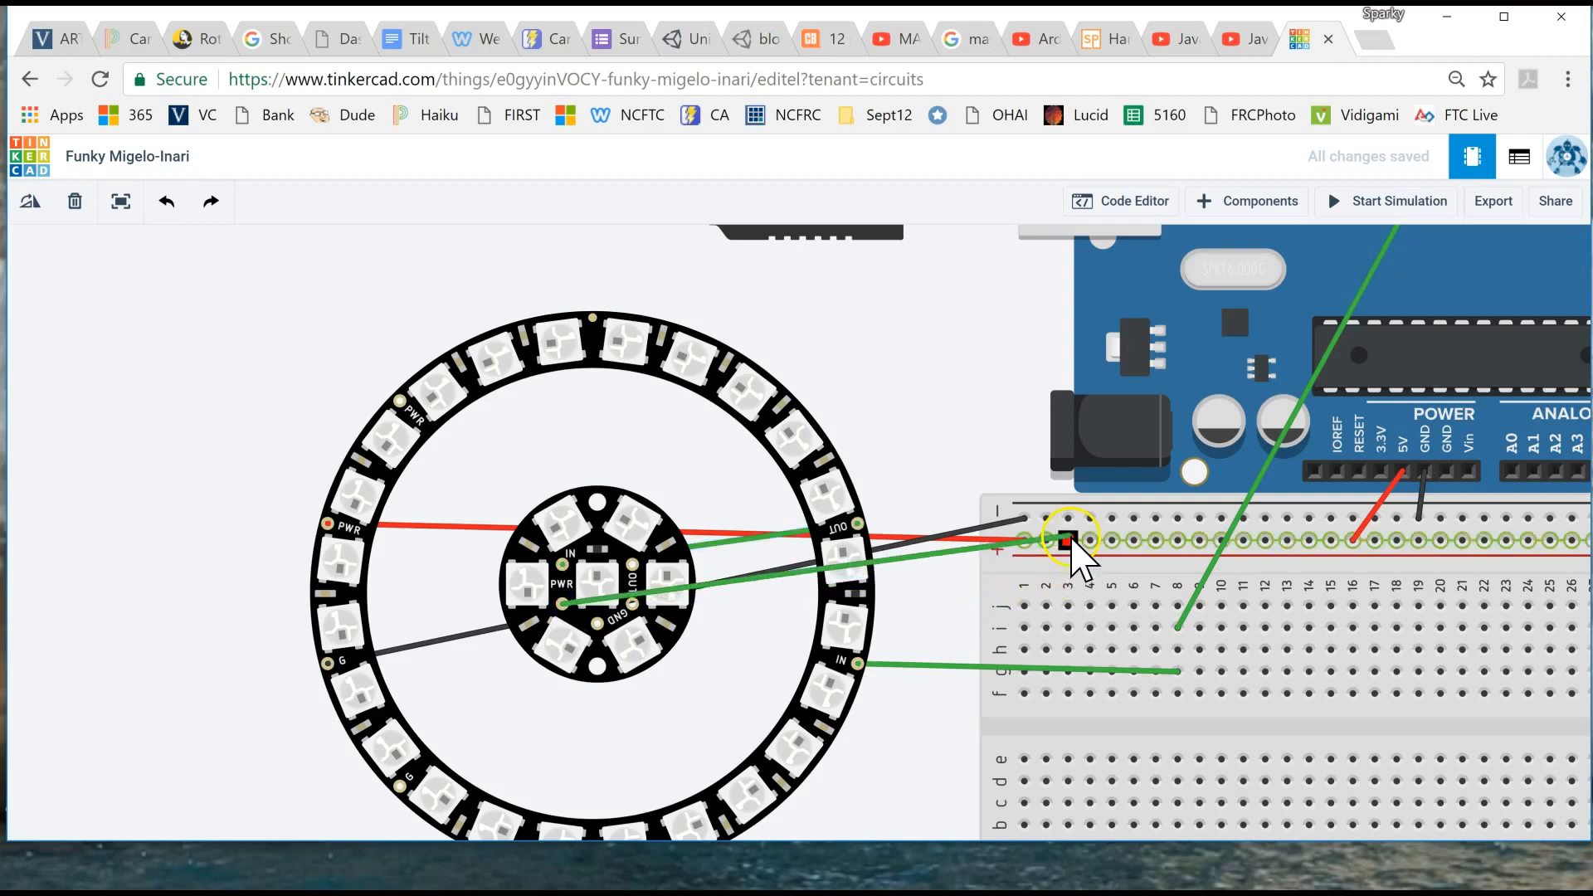
pyautogui.click(403, 404)
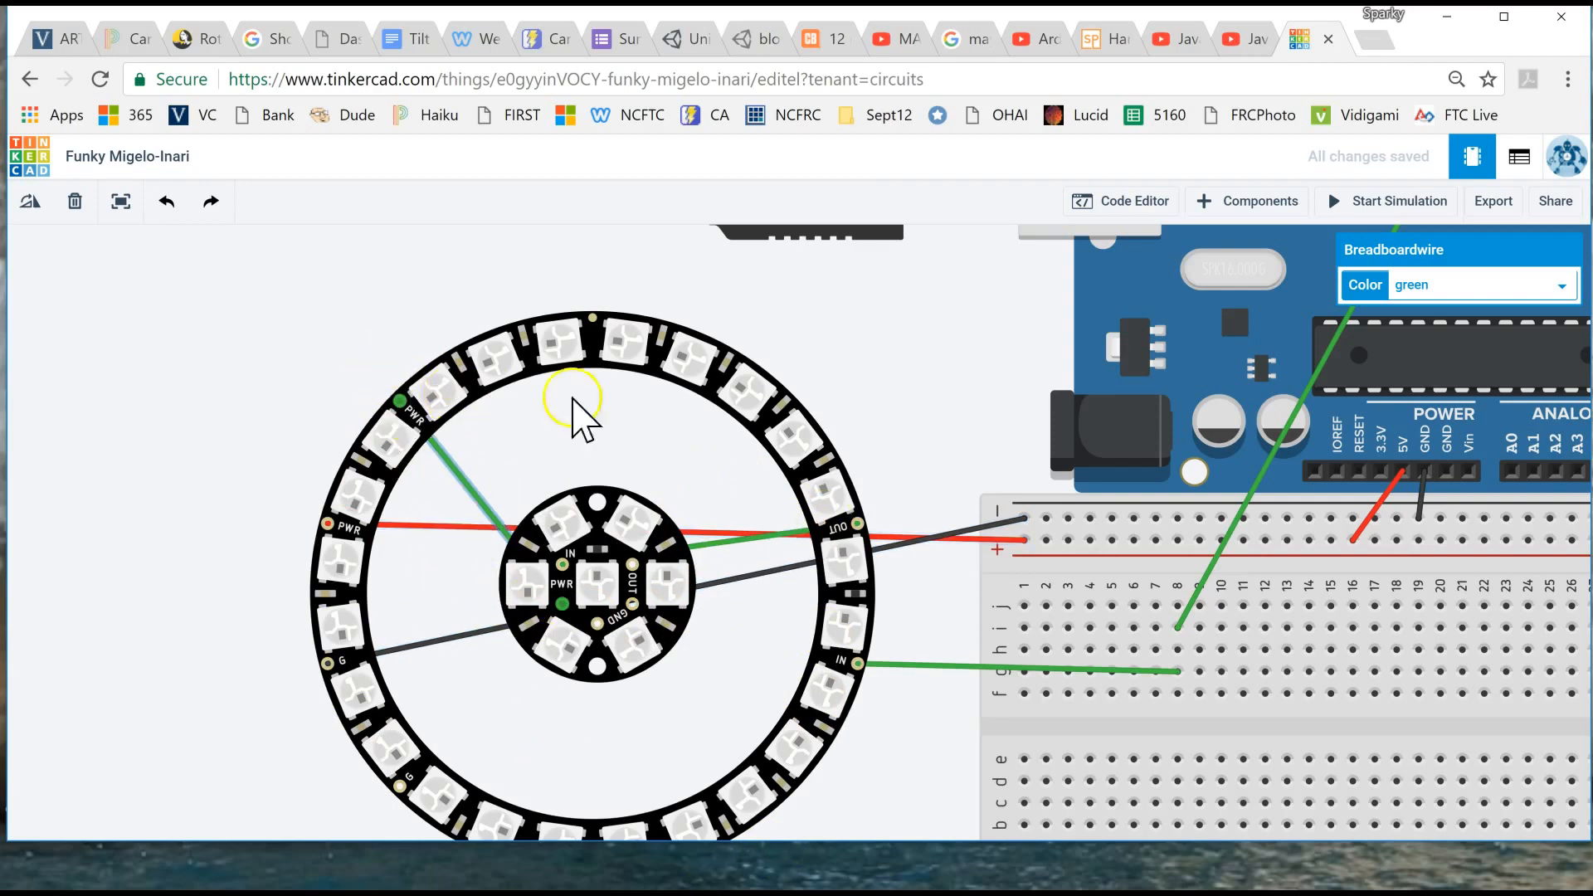
pyautogui.click(1435, 286)
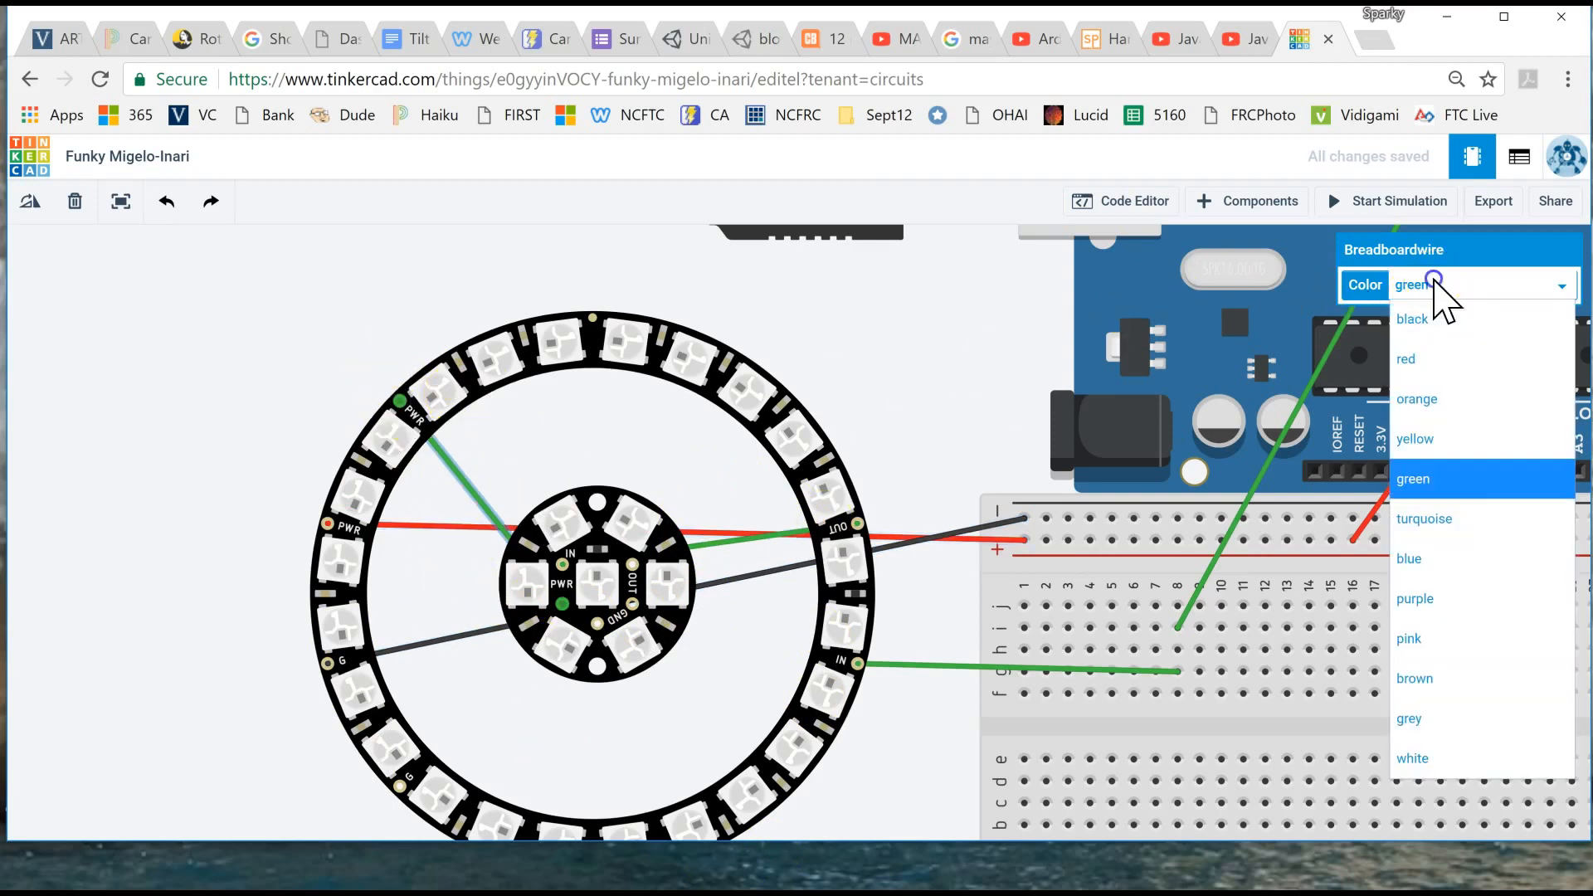
pyautogui.click(1434, 355)
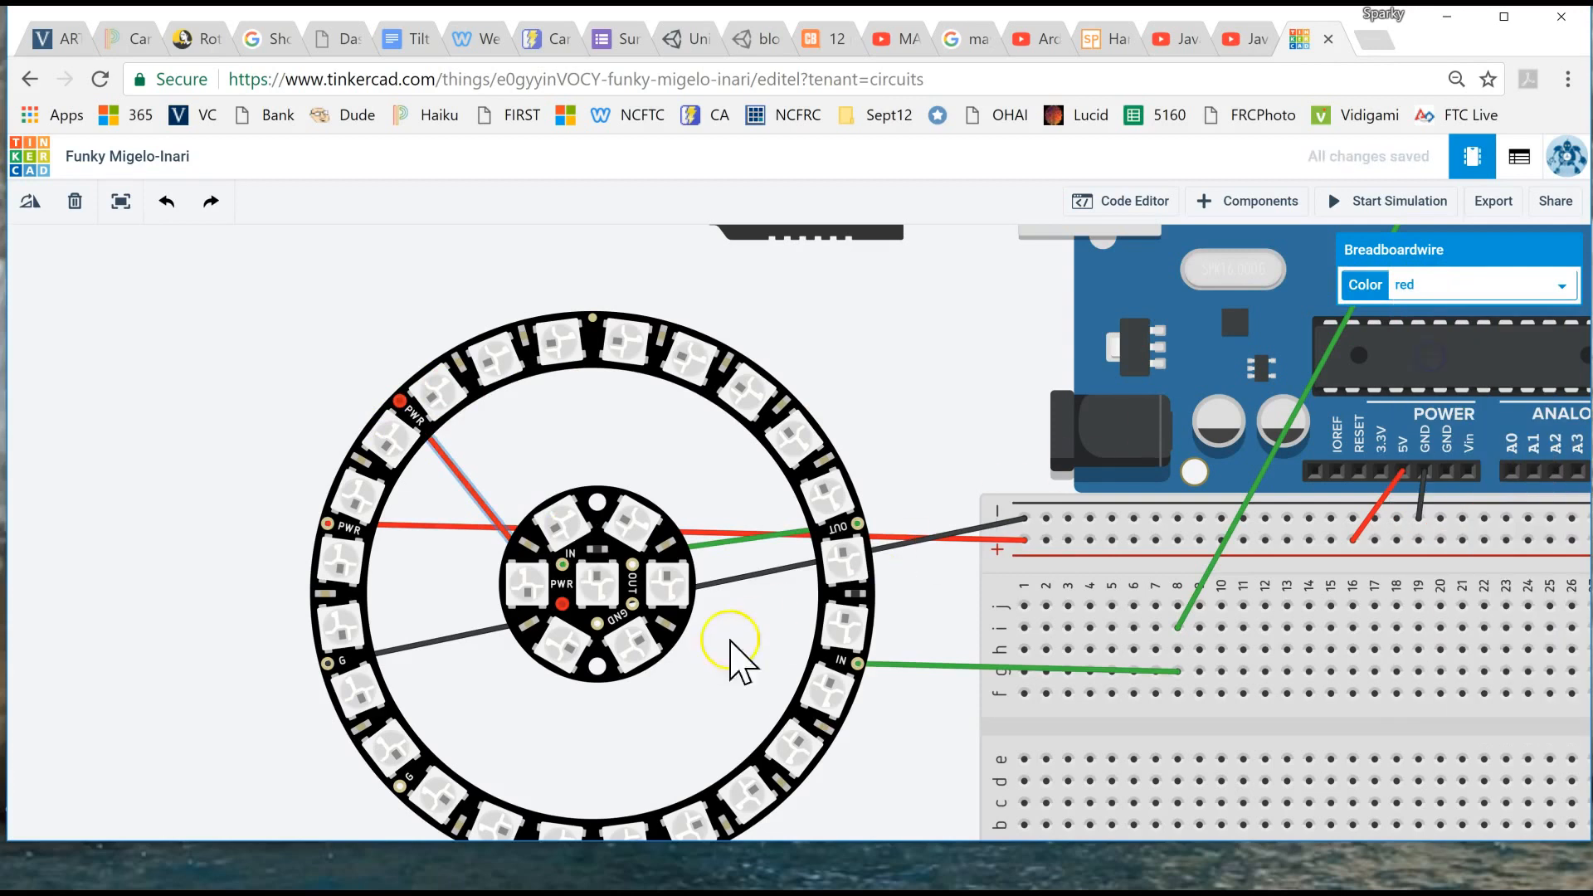
# - Run a black wire from the Jewel's GND to the ring's unused G pin
pyautogui.click(599, 626)
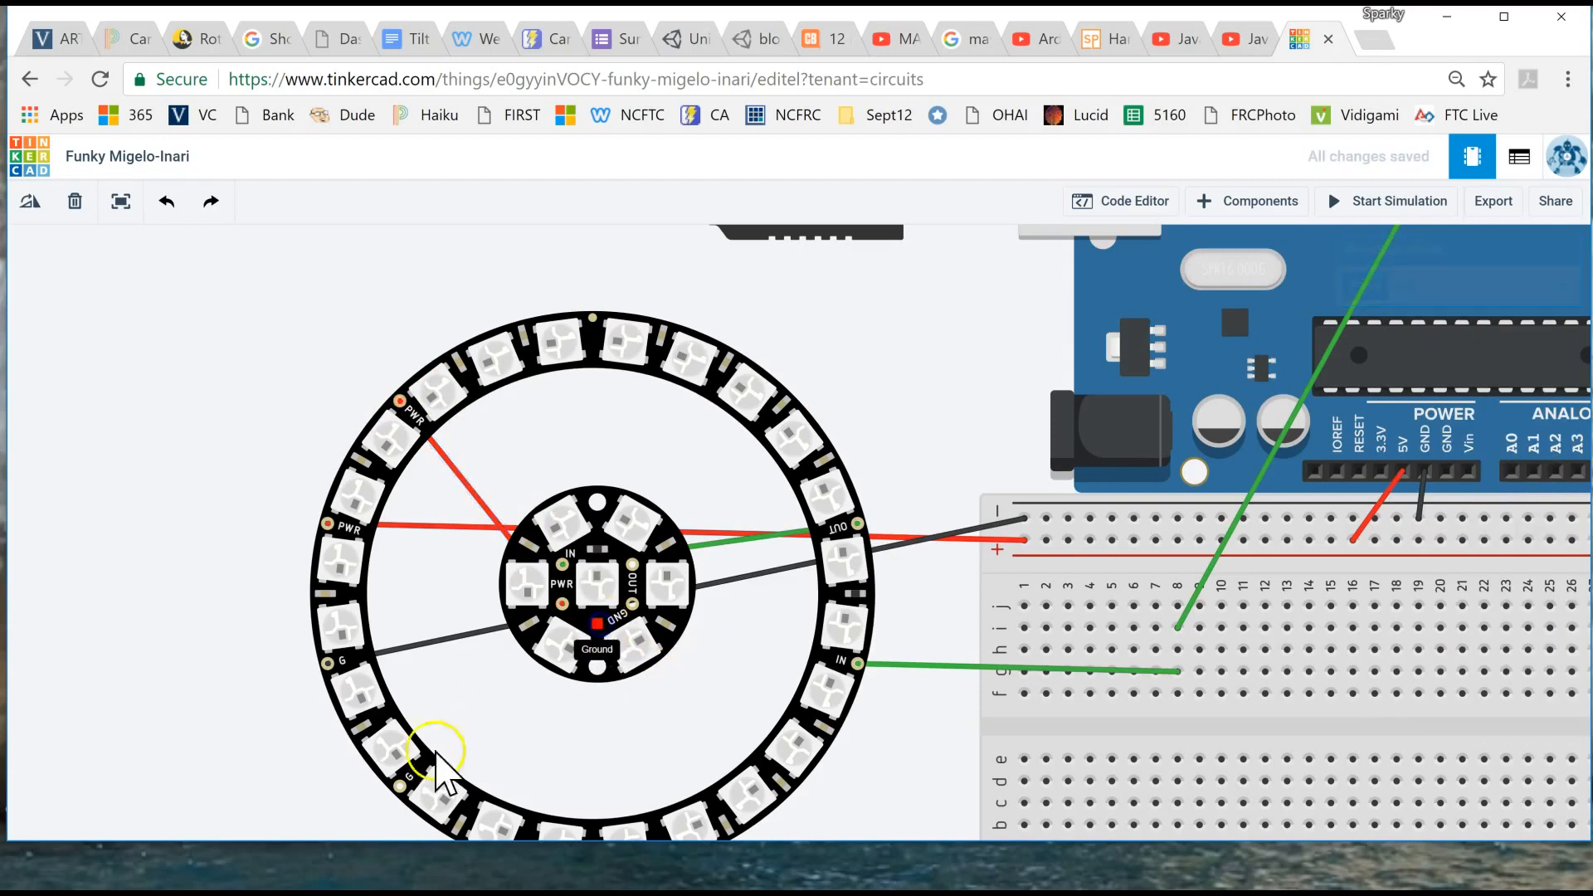
pyautogui.click(401, 798)
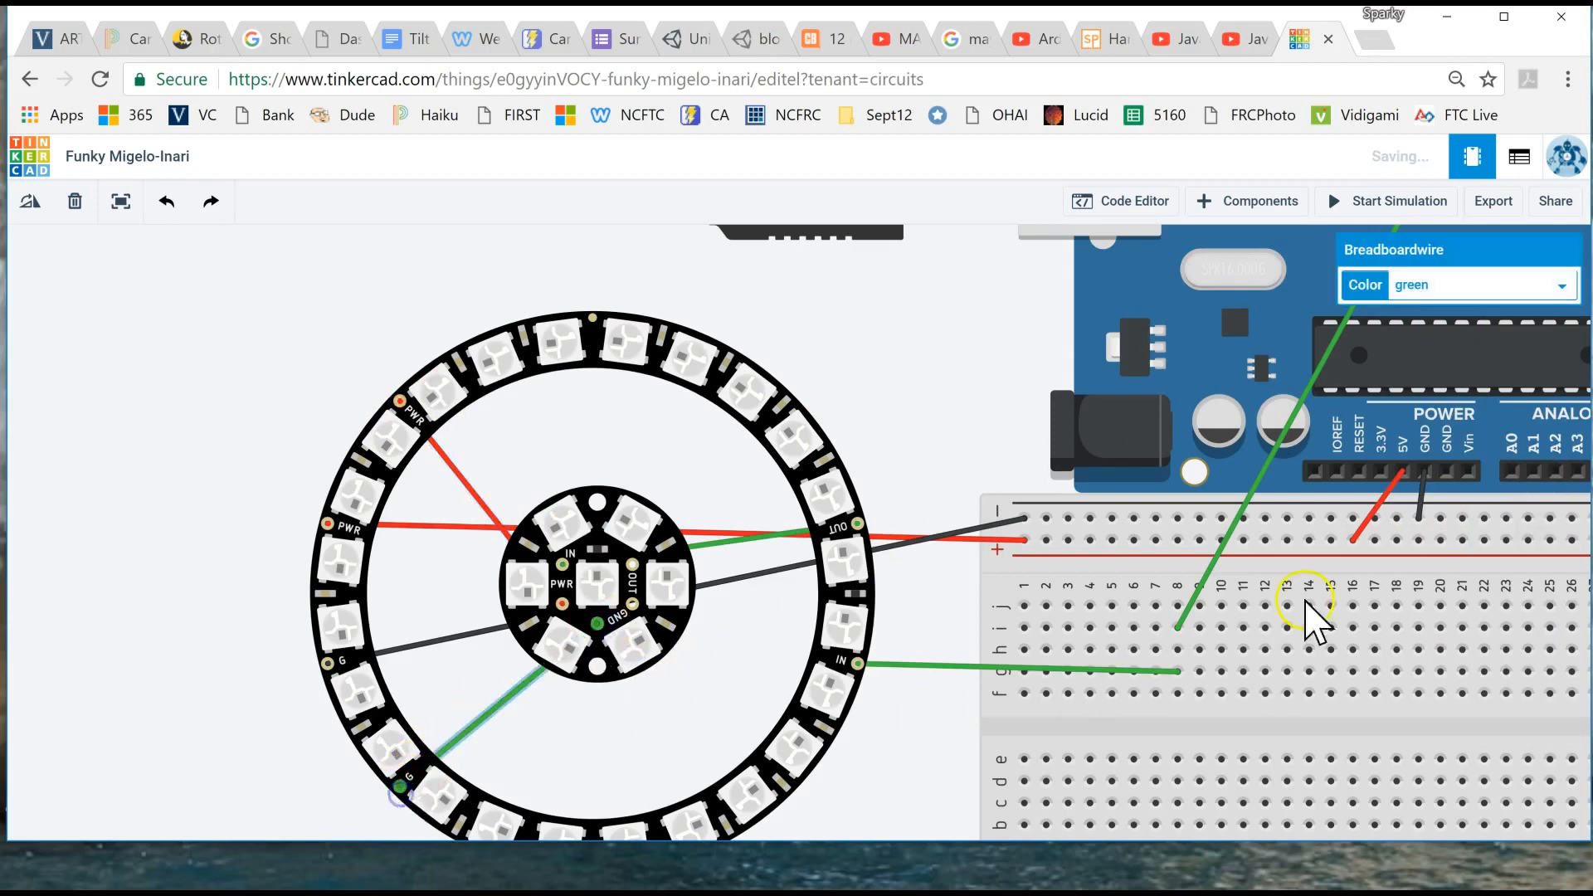
pyautogui.click(1459, 286)
pyautogui.click(1451, 322)
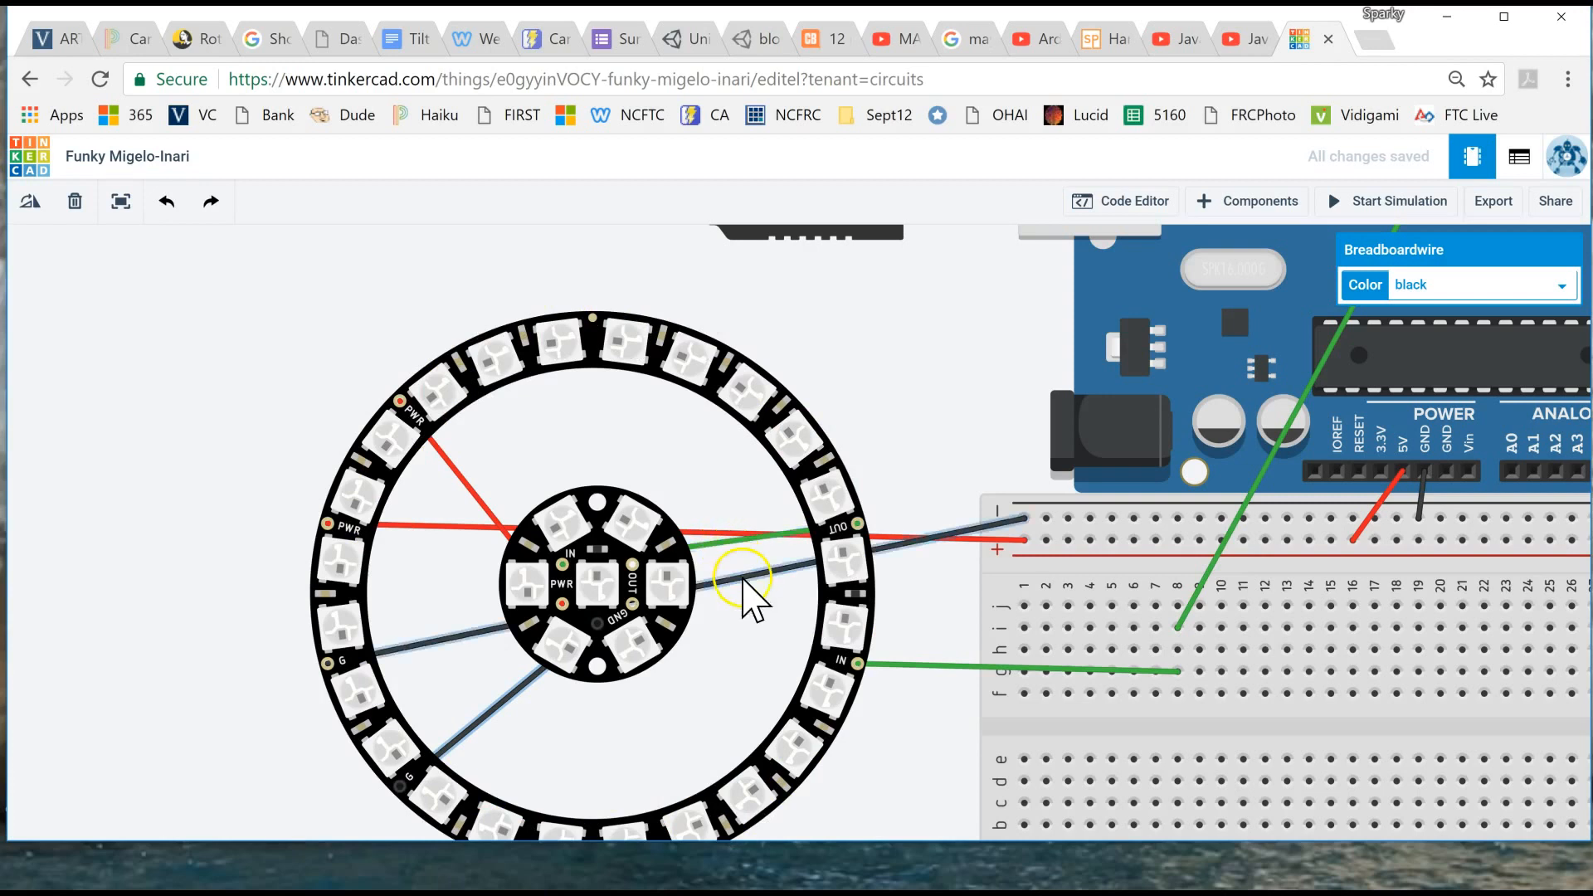
# - Run the simulation briefly to check whether the Jewel lights up together with the ring, and stop it
pyautogui.click(1383, 200)
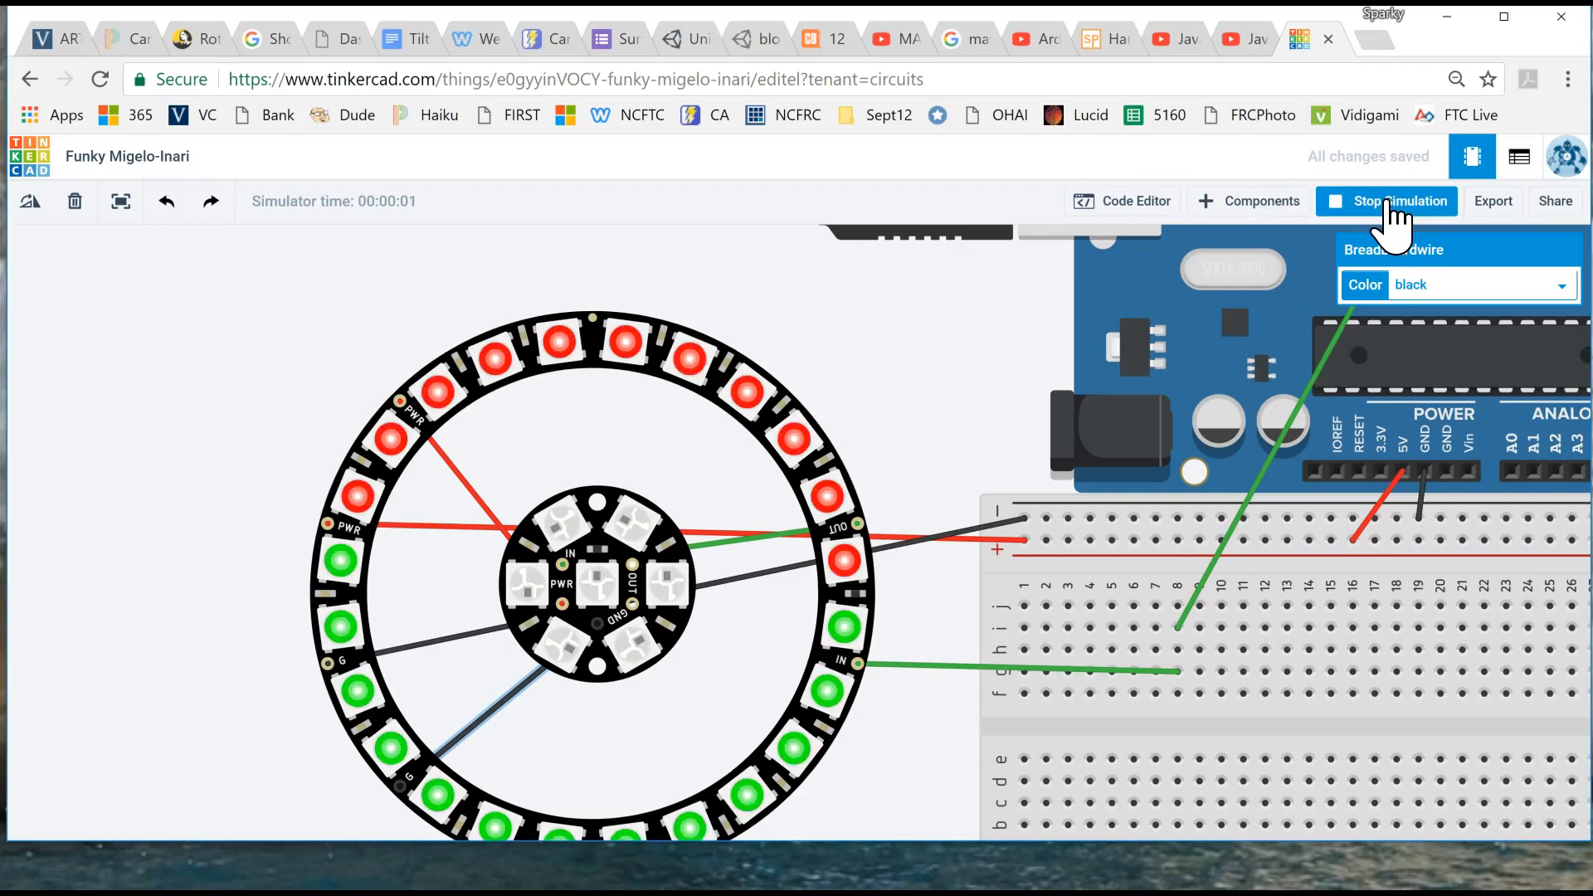
pyautogui.click(1387, 203)
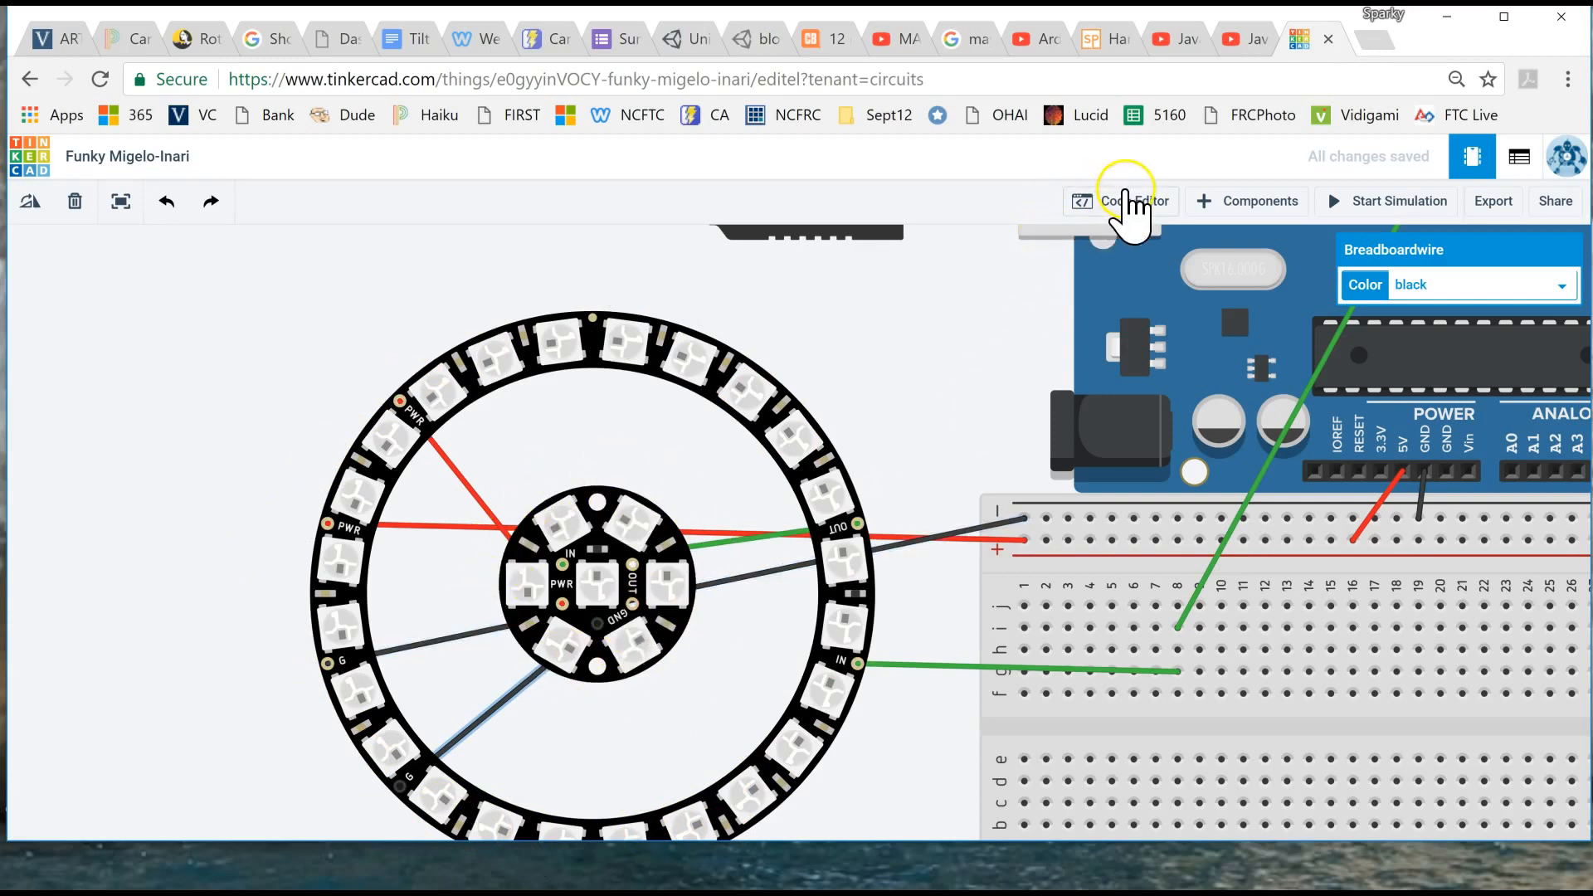
# - Set the pixel count in the Adafruit_NeoPixel strip declaration to 31 and close the code editor
pyautogui.click(1130, 201)
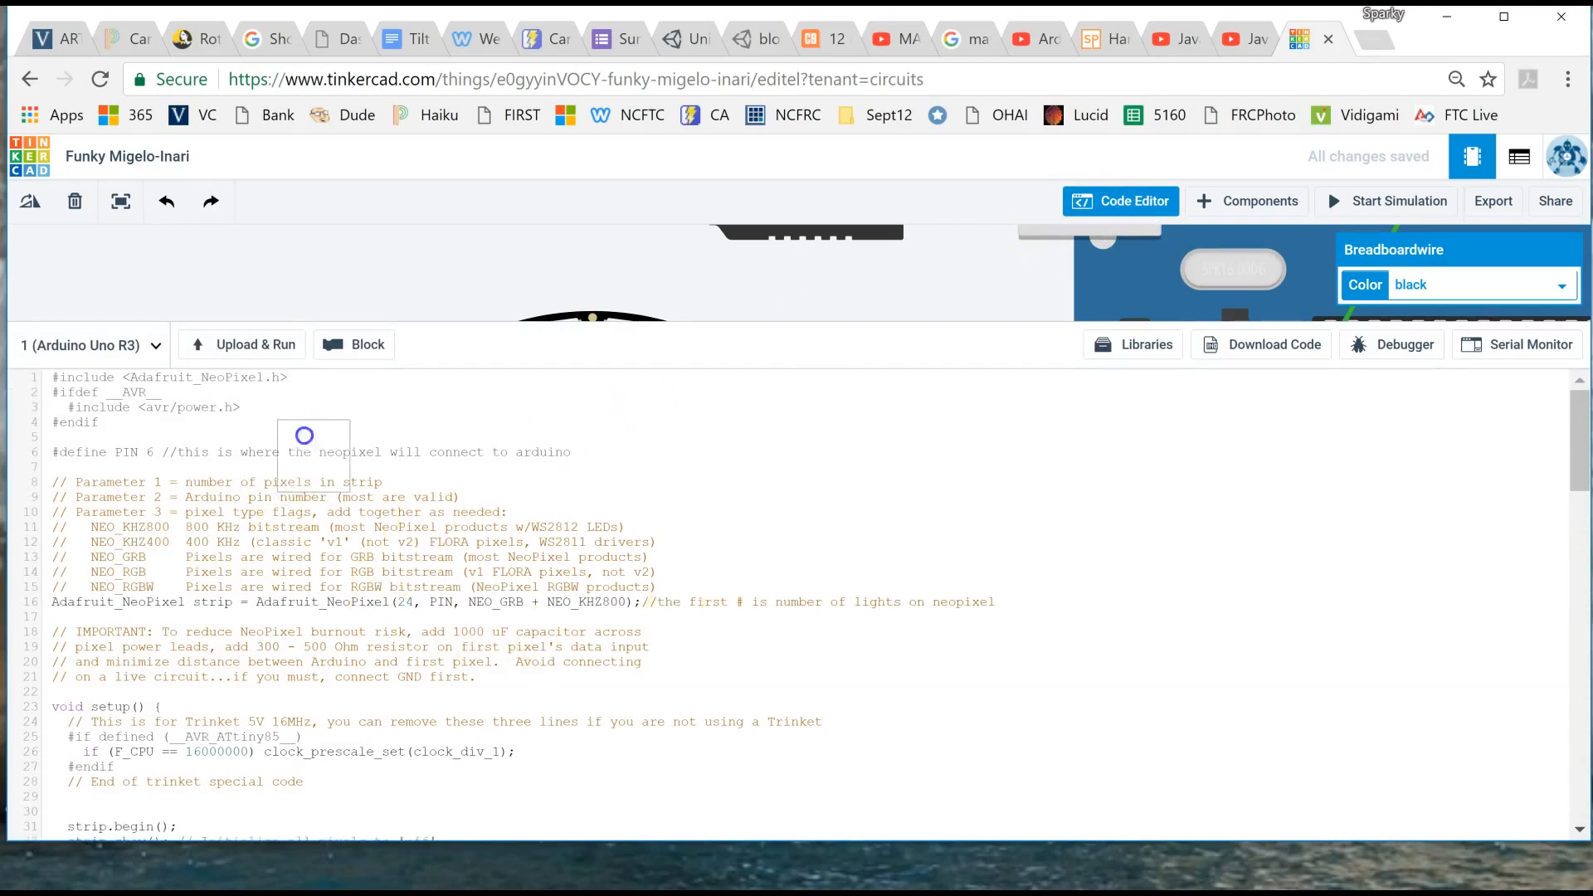
pyautogui.scroll(5, 305, 433)
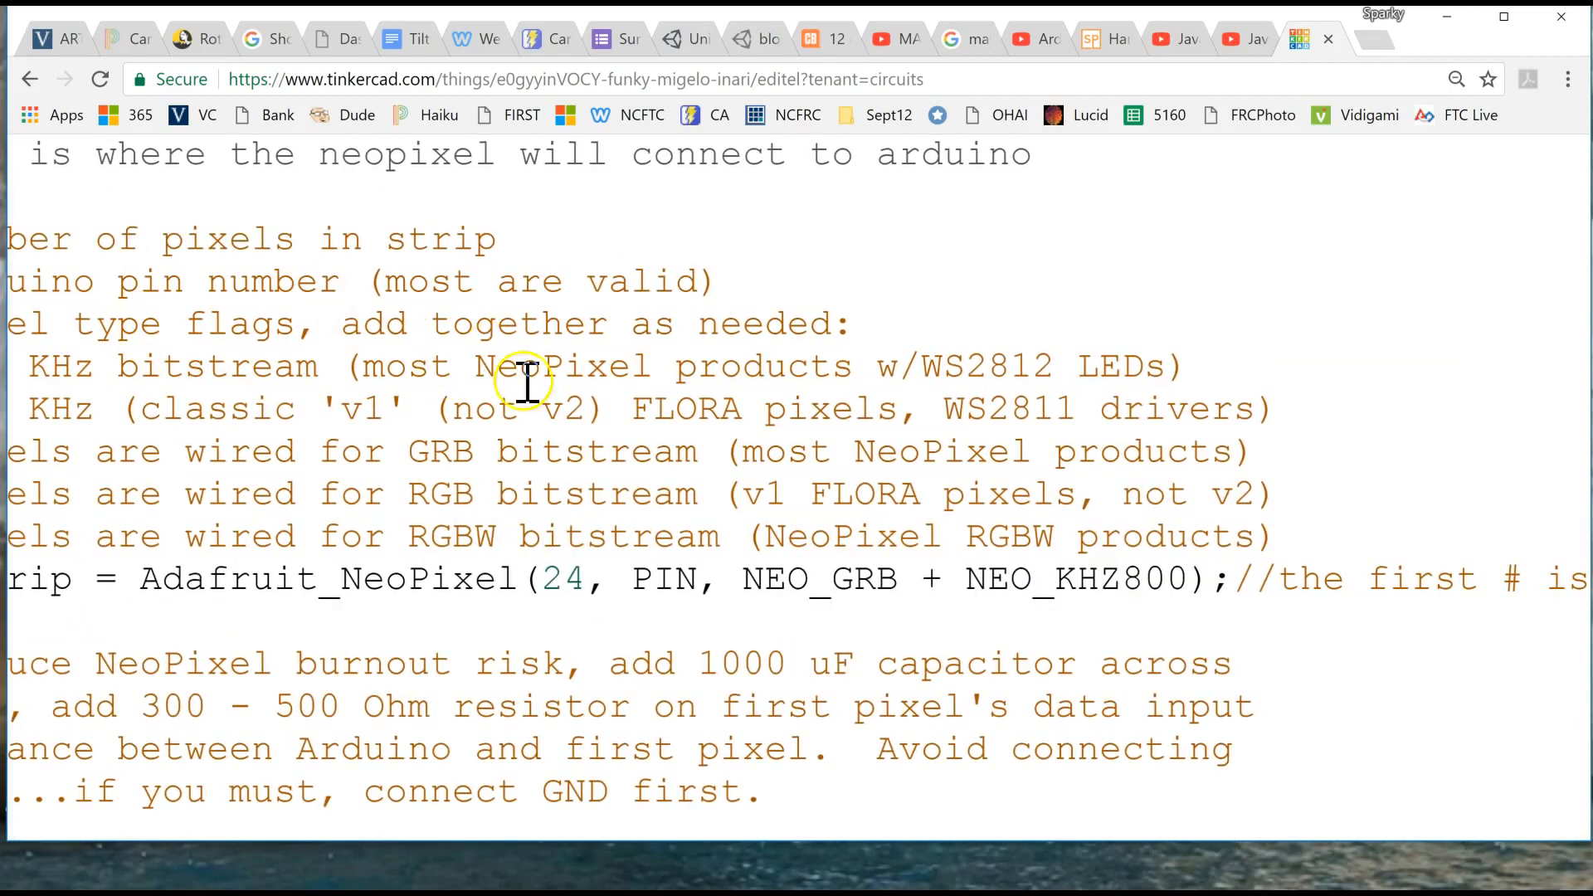
pyautogui.doubleClick(569, 584)
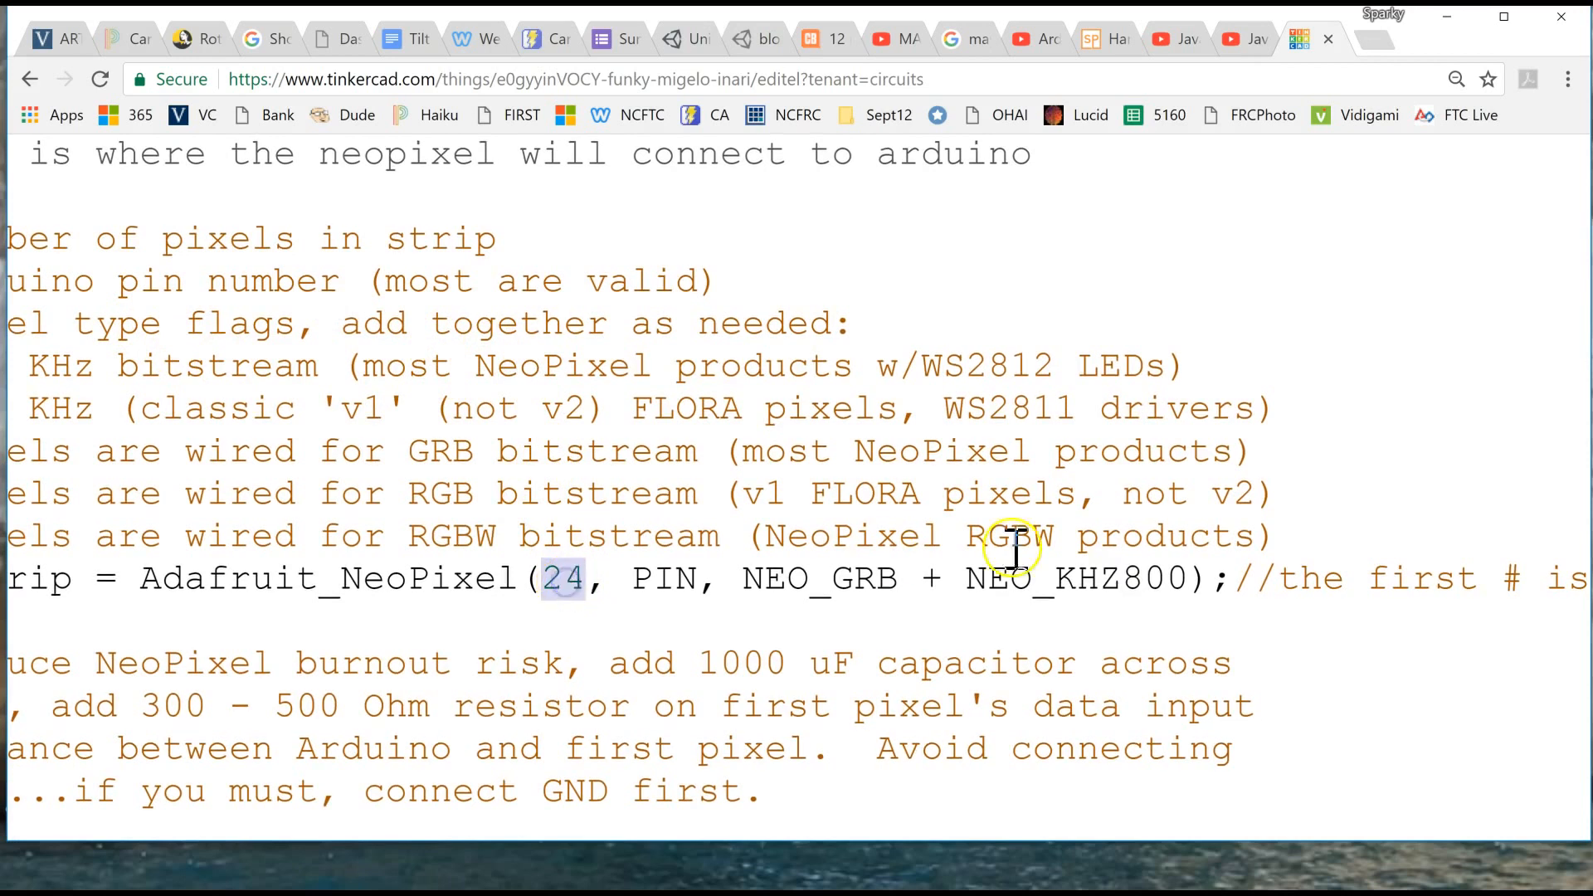
pyautogui.write('31')
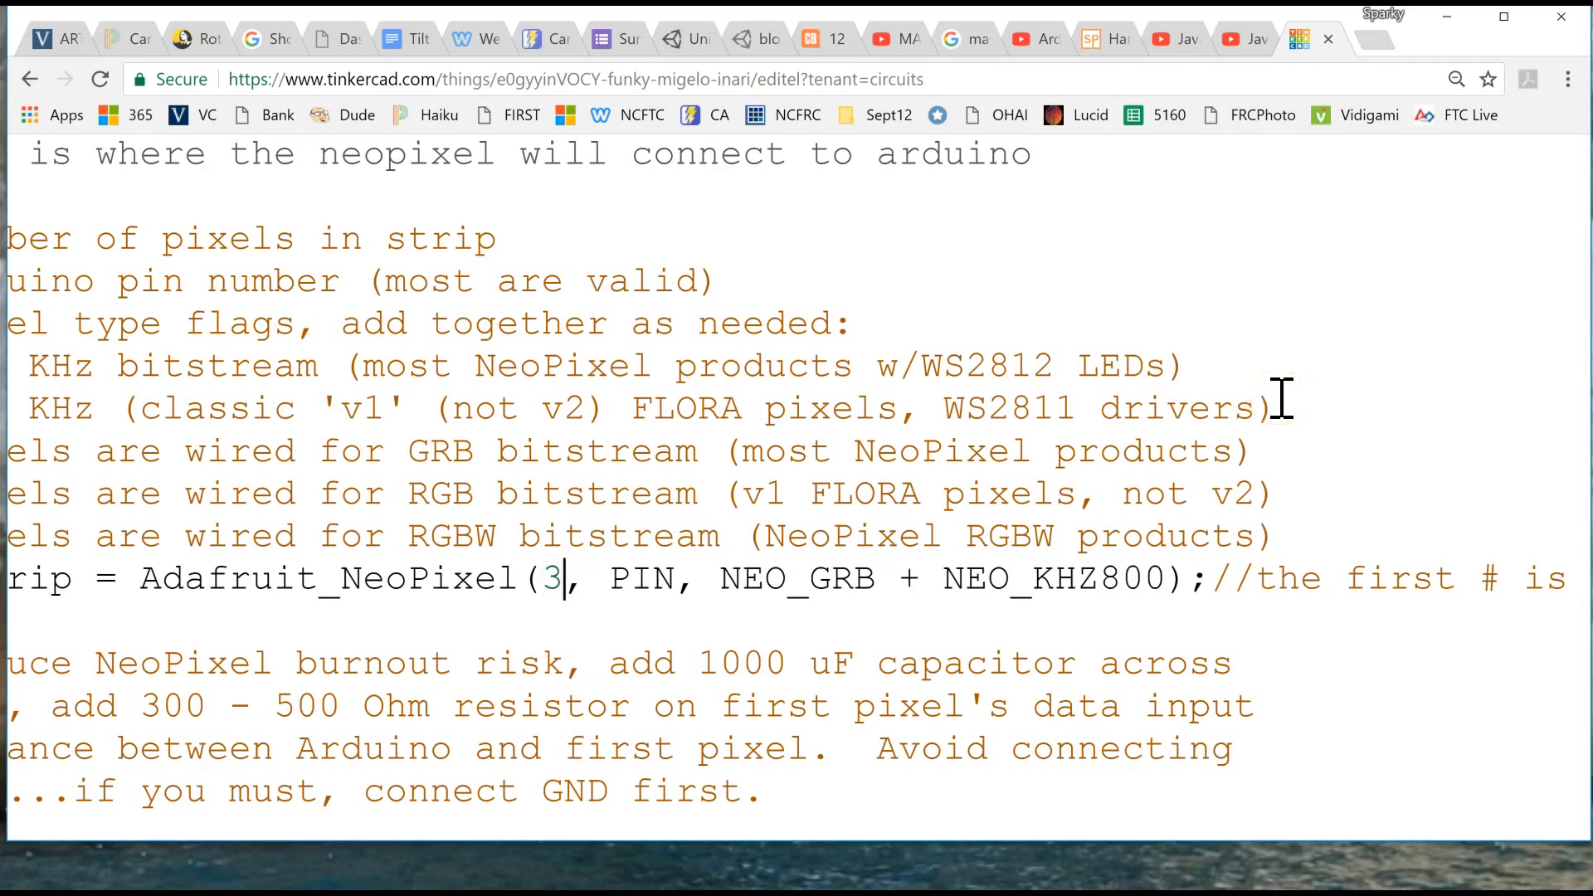
pyautogui.click(302, 665)
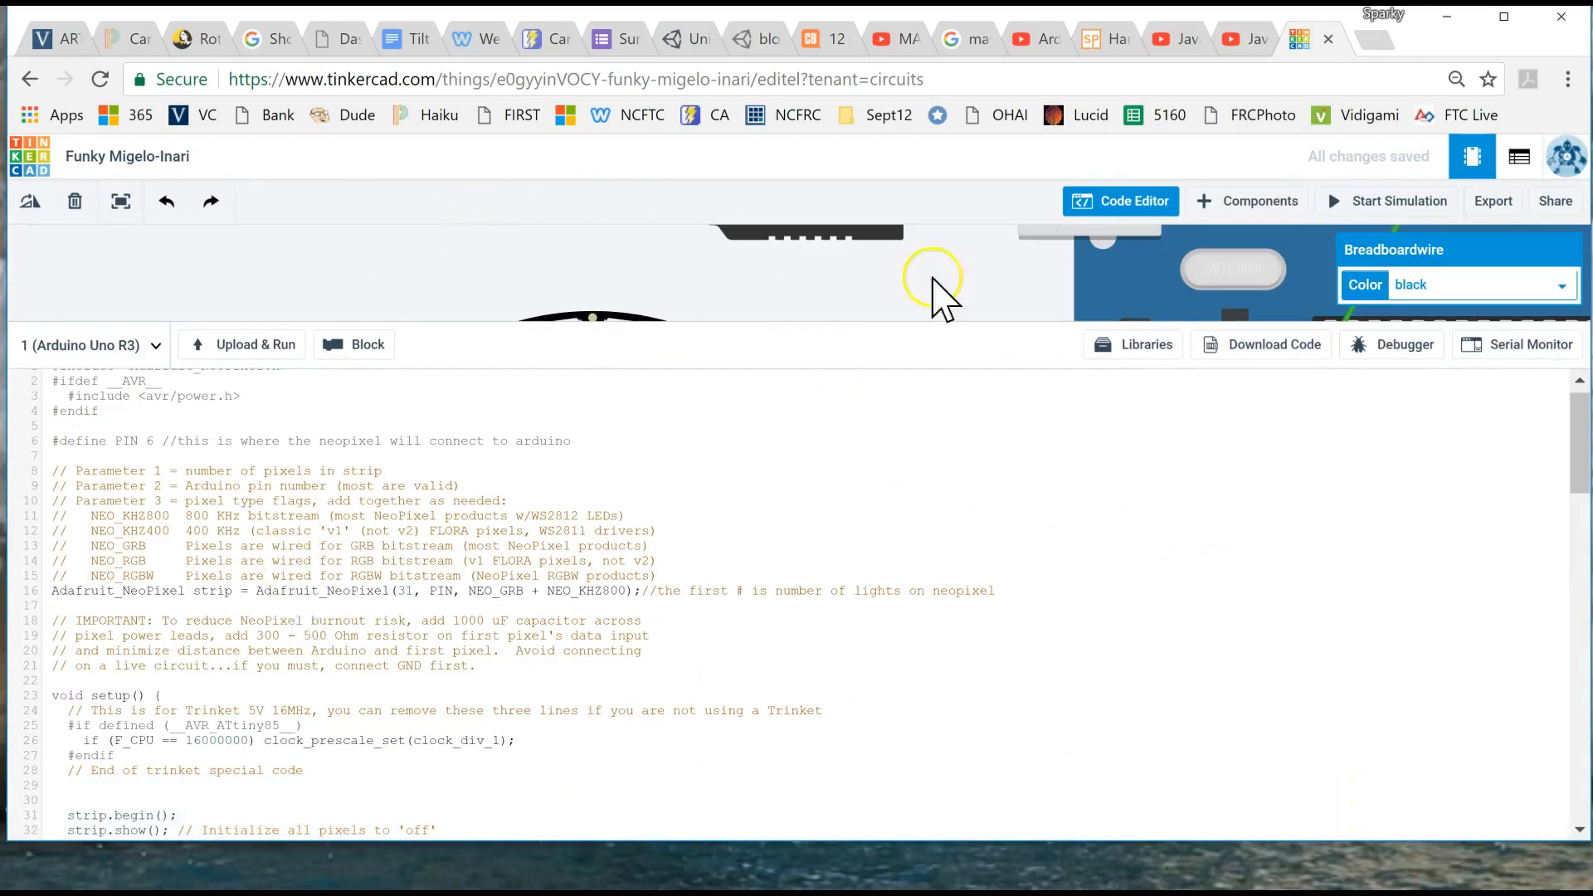
pyautogui.click(1087, 204)
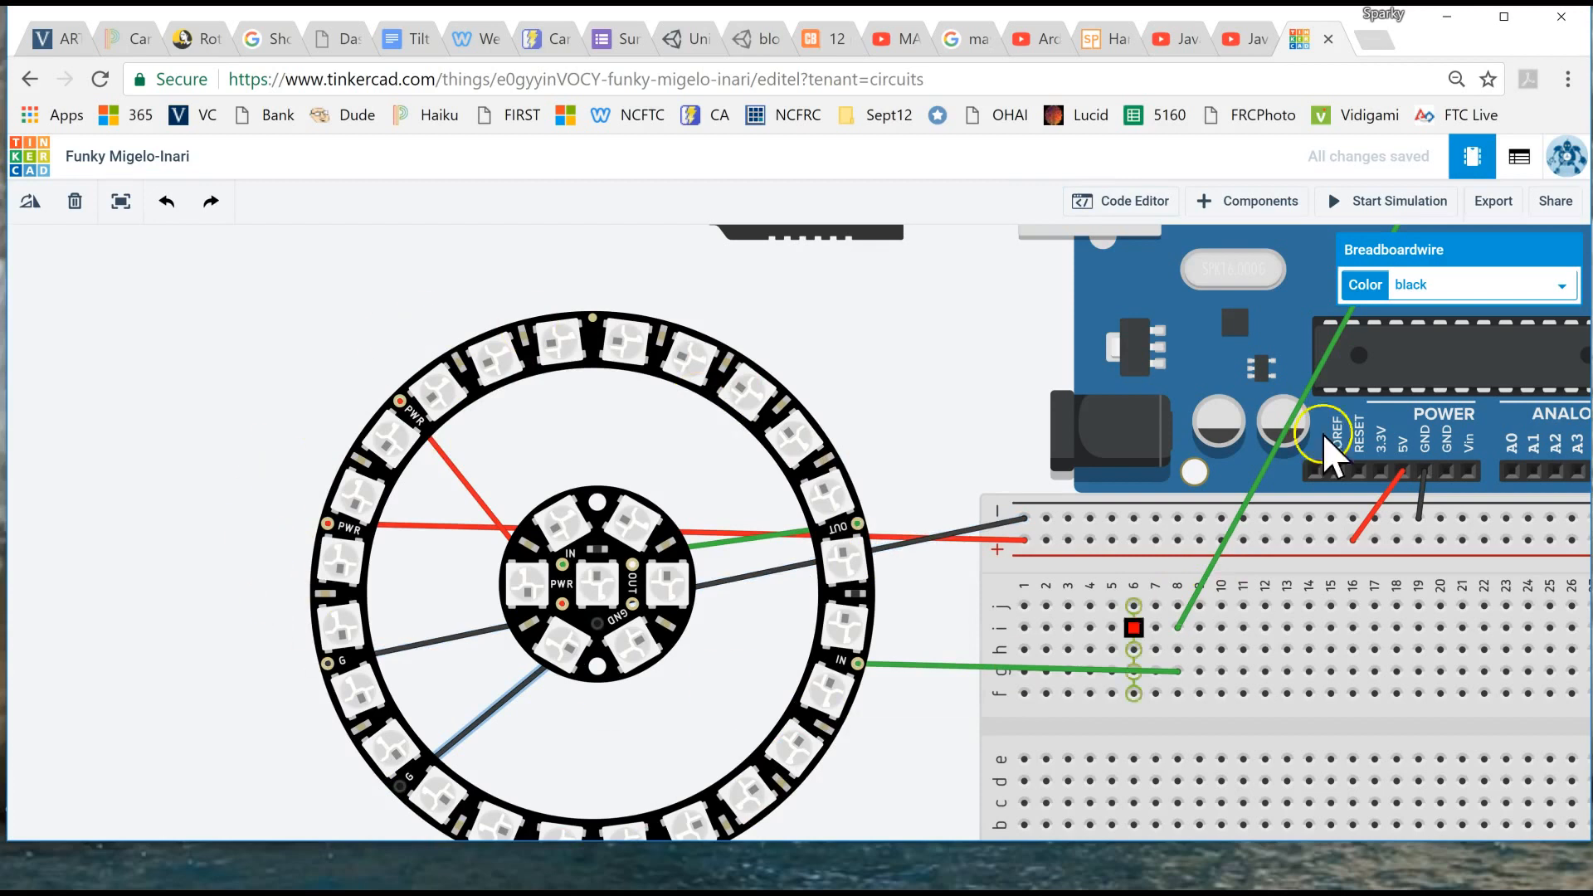
# - Simulate the circuit with the new pixel count, watch the light patterns on the ring and Jewel, and stop the simulation
pyautogui.click(1375, 203)
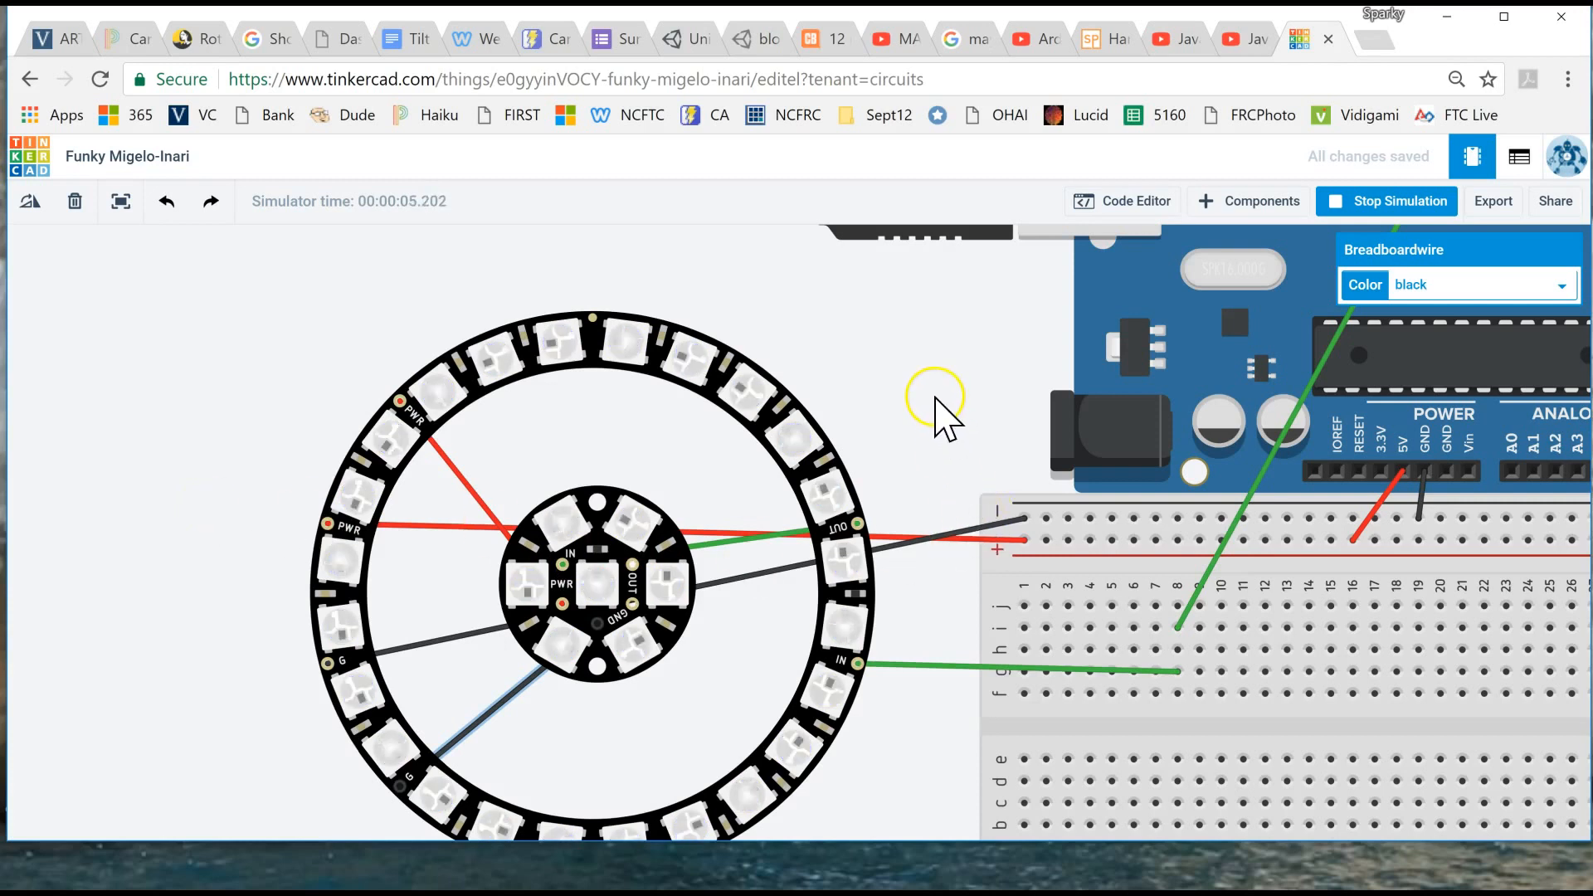
pyautogui.moveTo(917, 430); pyautogui.dragTo(848, 388)
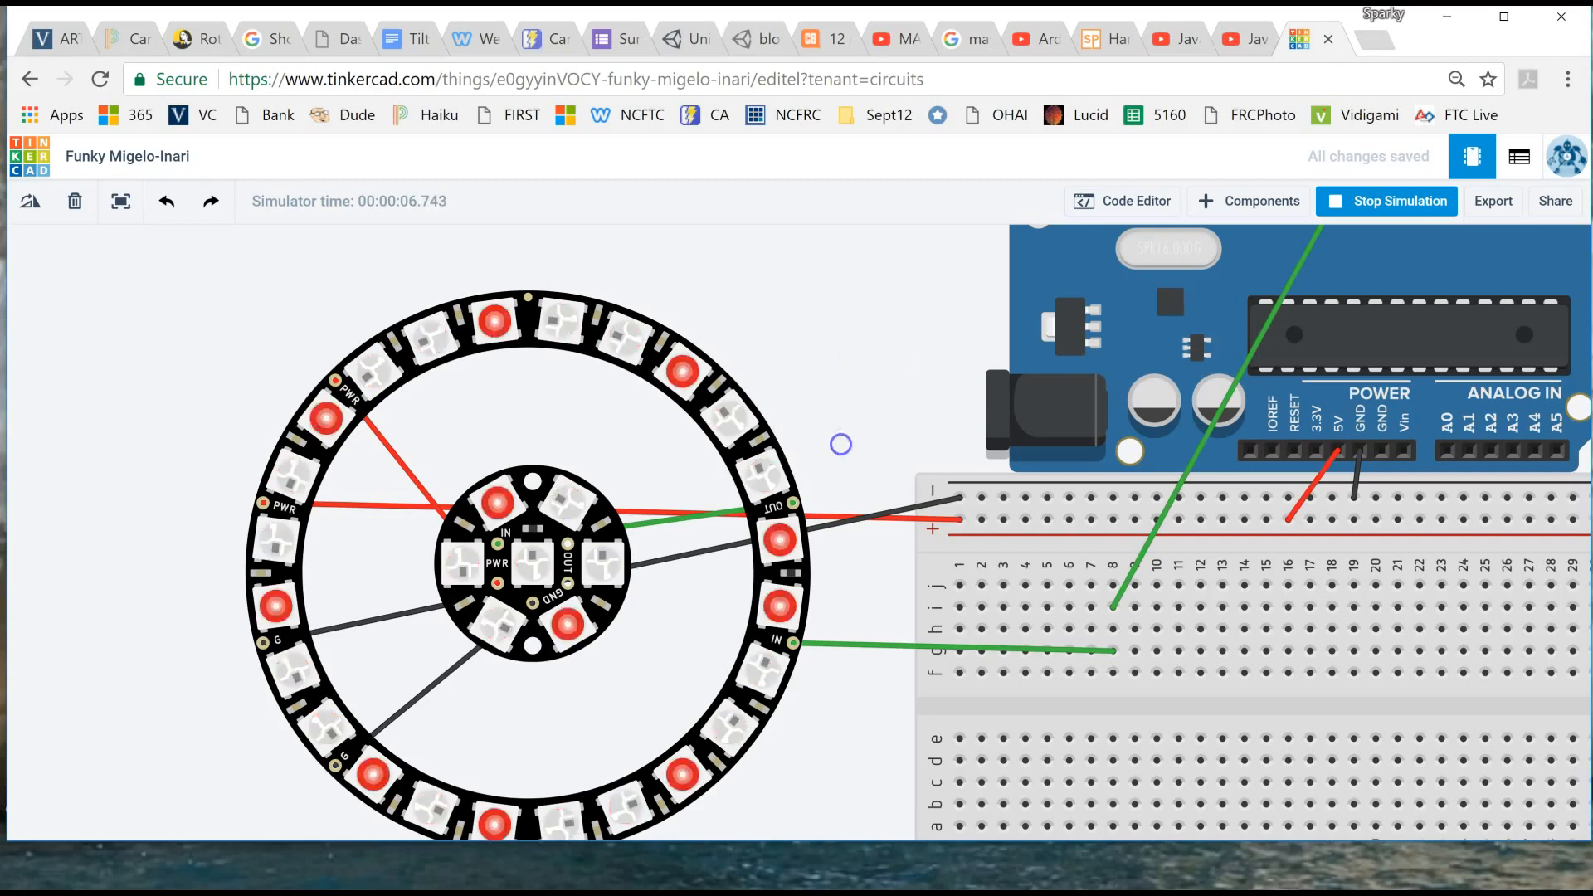
pyautogui.scroll(-3, 863, 446)
pyautogui.scroll(-1, 864, 445)
pyautogui.moveTo(865, 417); pyautogui.dragTo(716, 487)
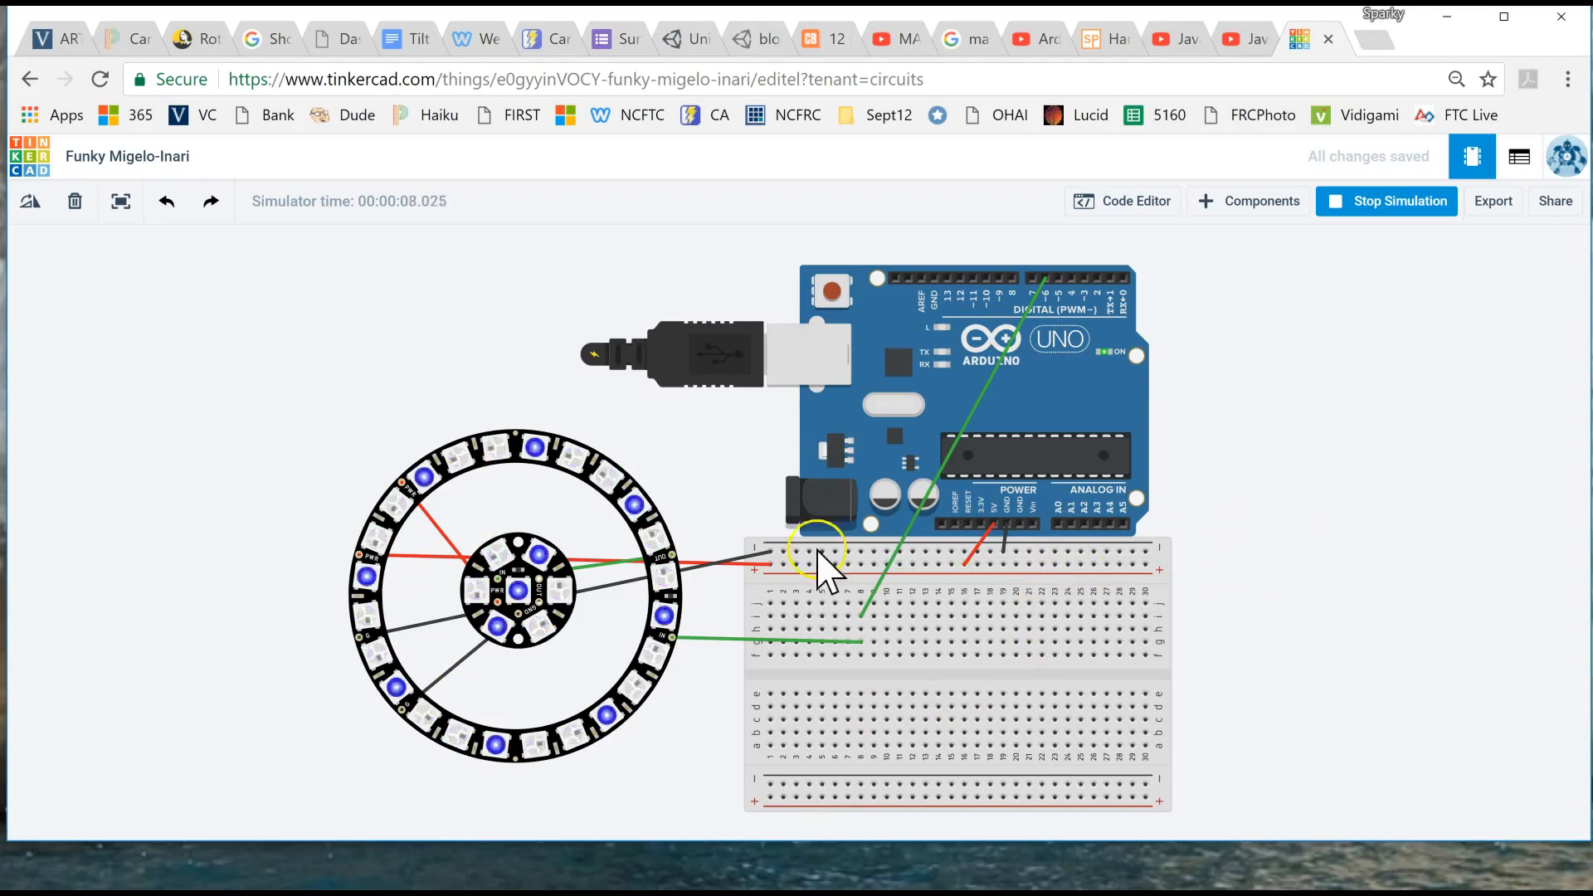
pyautogui.click(1402, 202)
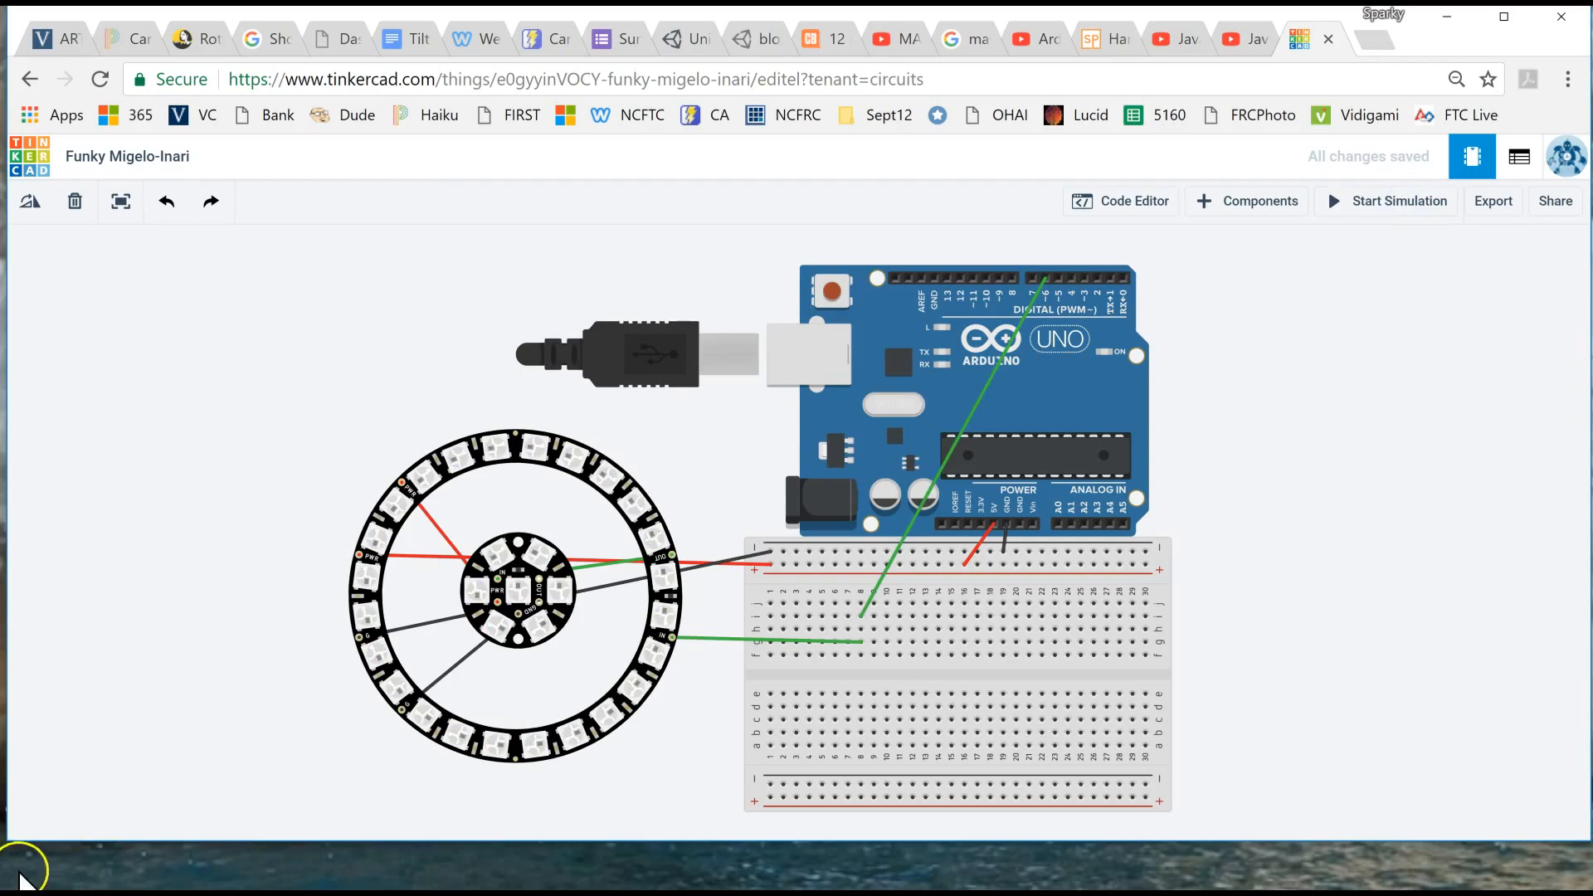